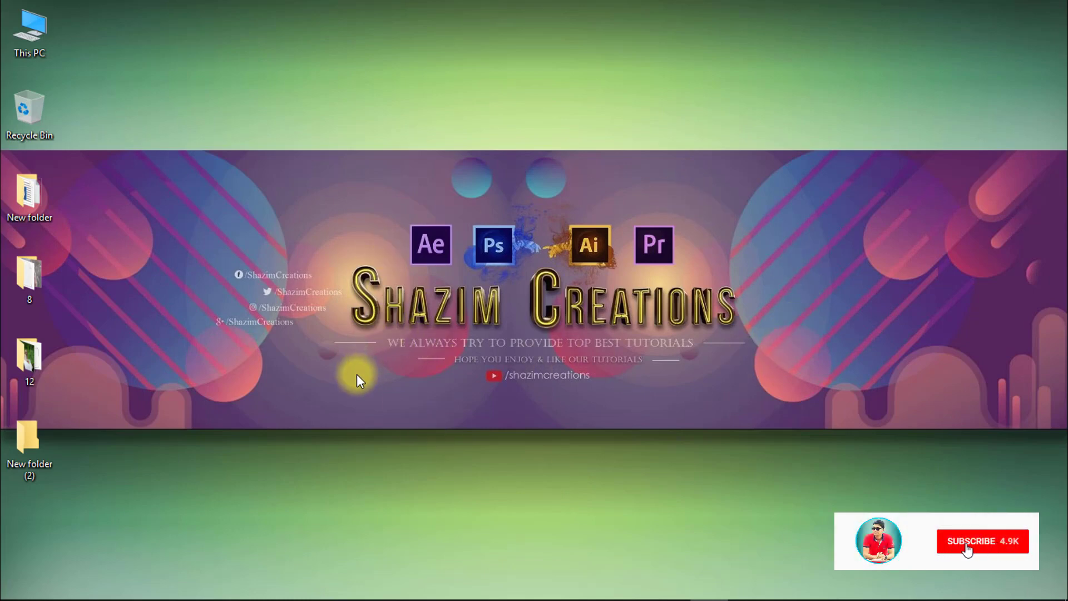
Switch to Photoshop and open the my_warm_autumn_2 JPG photo from folder 8 on the Desktop
{"action": "mouse_move", "coordinate": [640, 583]}
{"action": "left_click", "coordinate": [596, 585]}
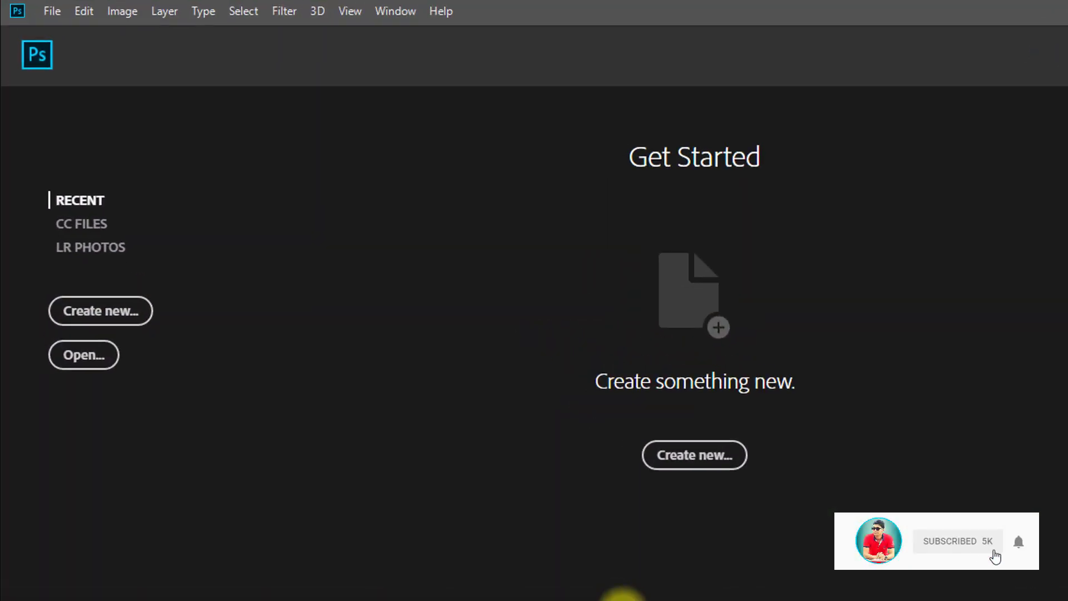
{"action": "left_click", "coordinate": [52, 11]}
{"action": "left_click", "coordinate": [68, 50]}
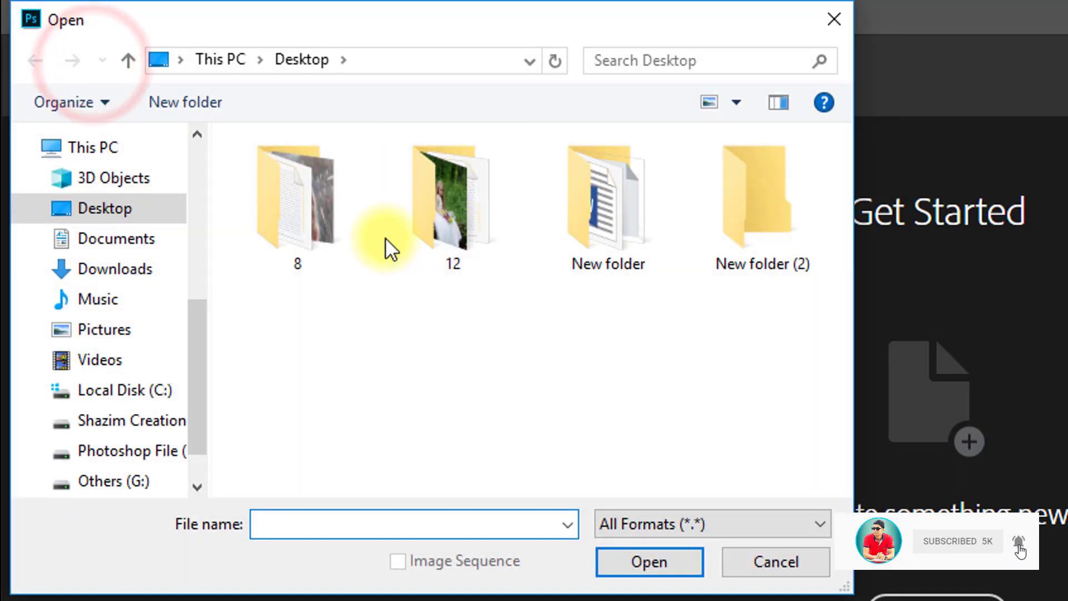
{"action": "double_click", "coordinate": [343, 238]}
{"action": "left_click", "coordinate": [296, 202]}
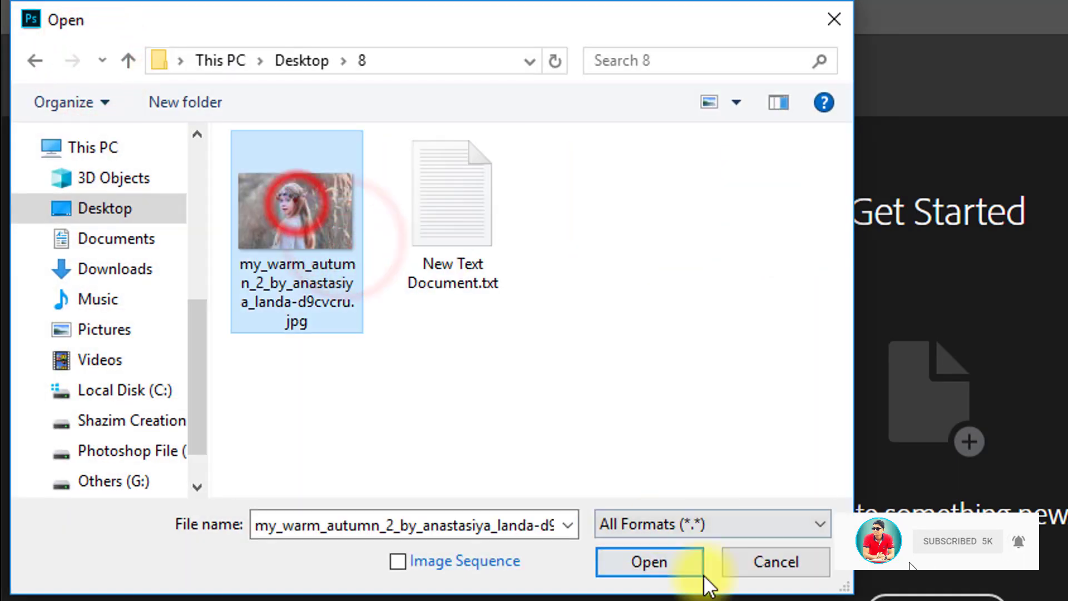
{"action": "left_click", "coordinate": [665, 567]}
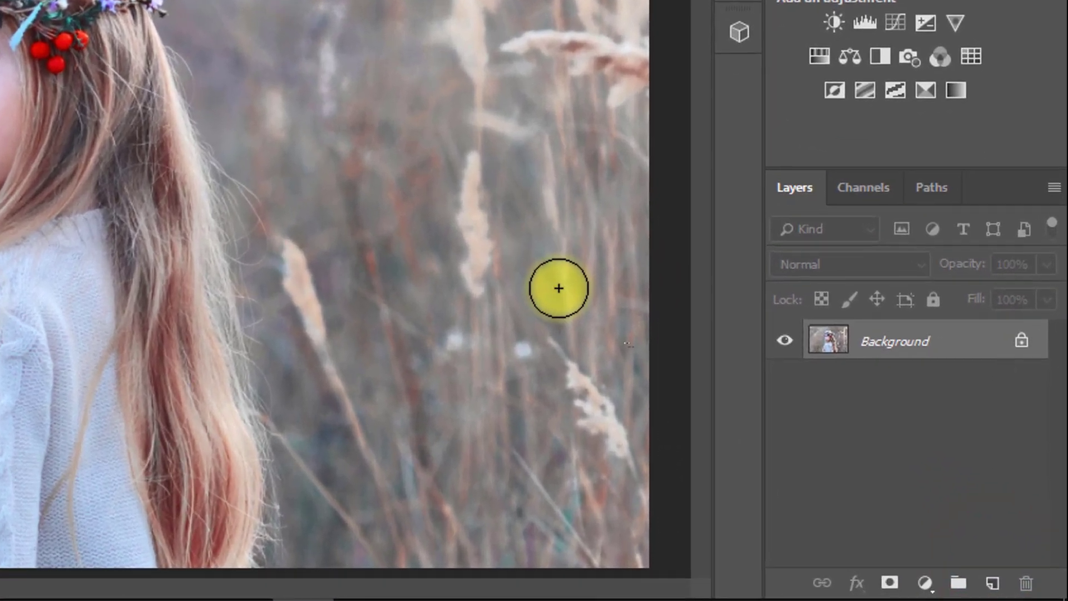
Duplicate the Background layer and select the copy
{"action": "key", "text": "ctrl+j"}
{"action": "left_click", "coordinate": [903, 355]}
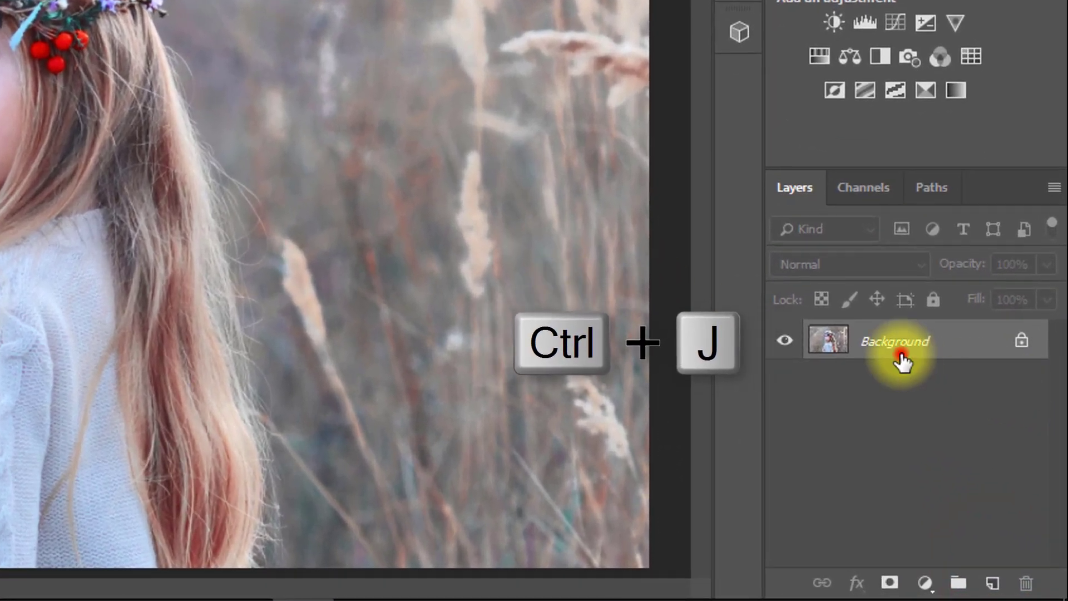
{"action": "key", "text": "ctrl+j"}
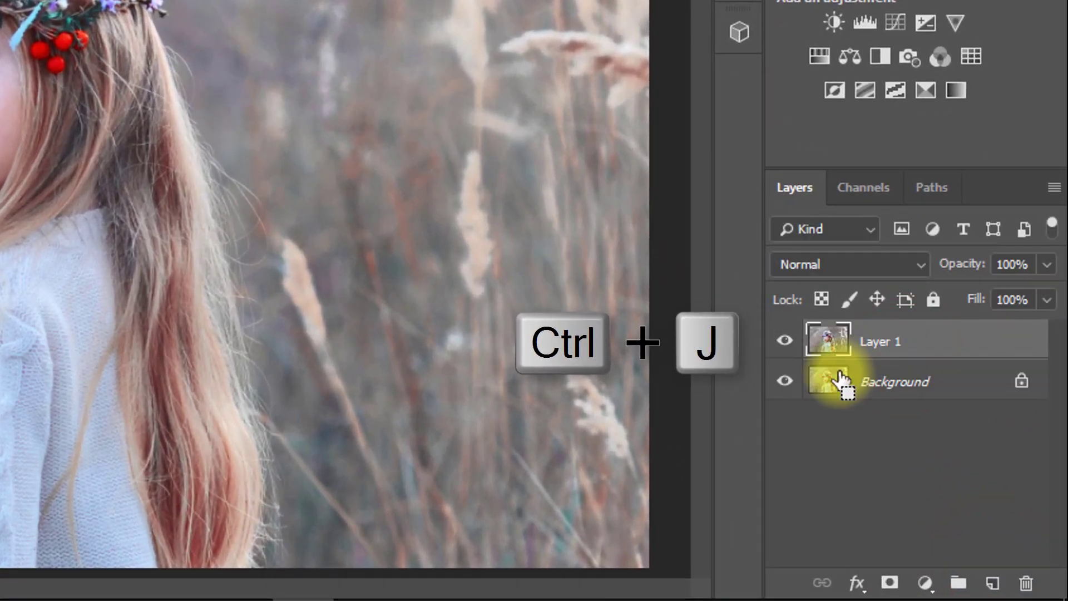
{"action": "left_click", "coordinate": [857, 342]}
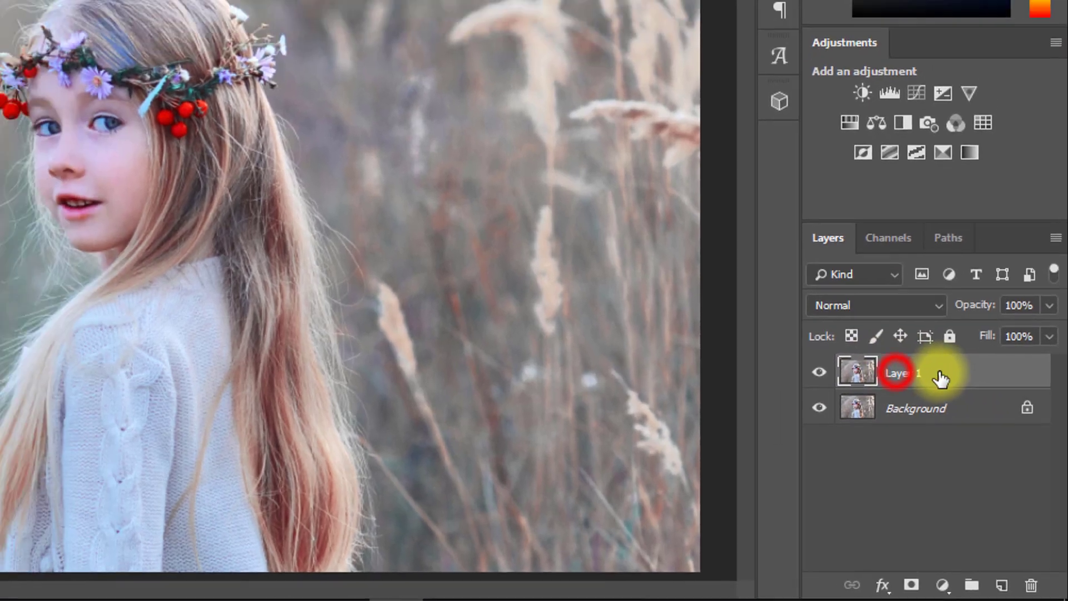
Enter Select and Mask for the duplicated layer and set the view mode to Overlay
{"action": "key", "text": "alt+ctrl+r"}
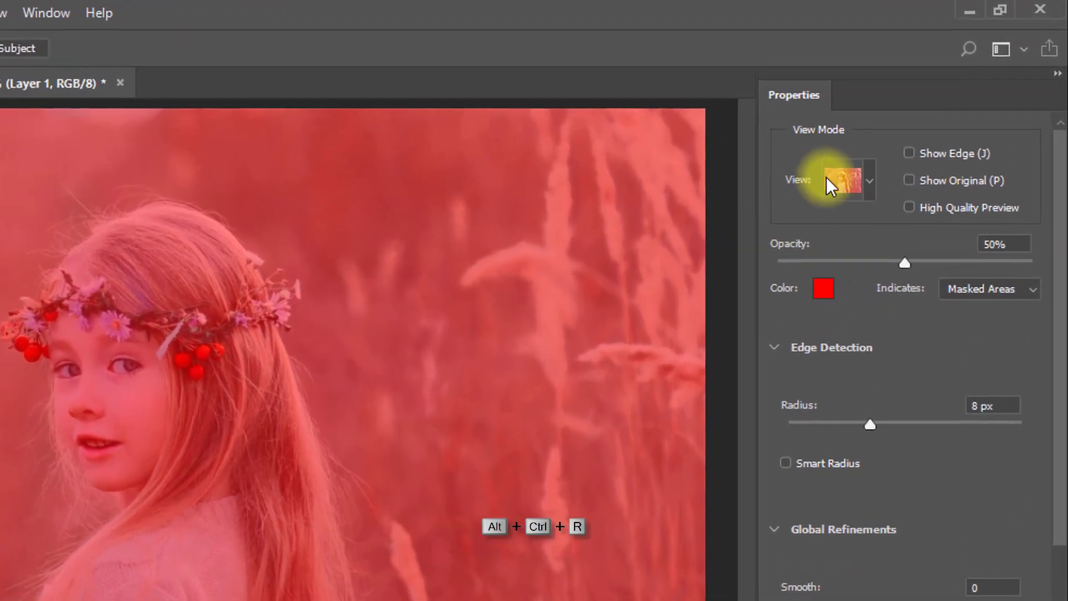
{"action": "left_click", "coordinate": [917, 126]}
{"action": "left_click", "coordinate": [793, 300]}
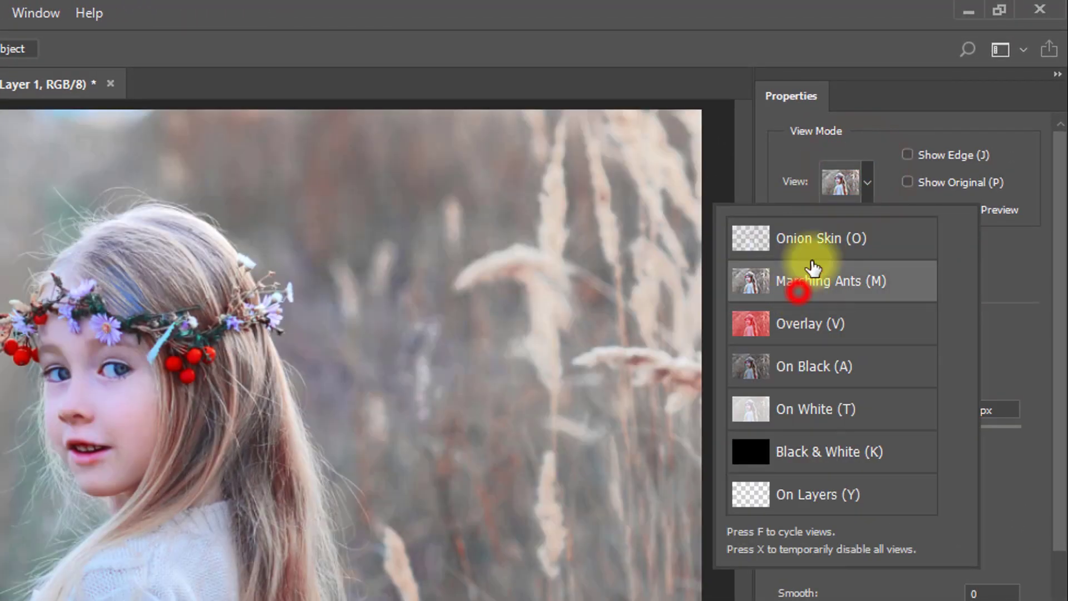
{"action": "left_click", "coordinate": [838, 192]}
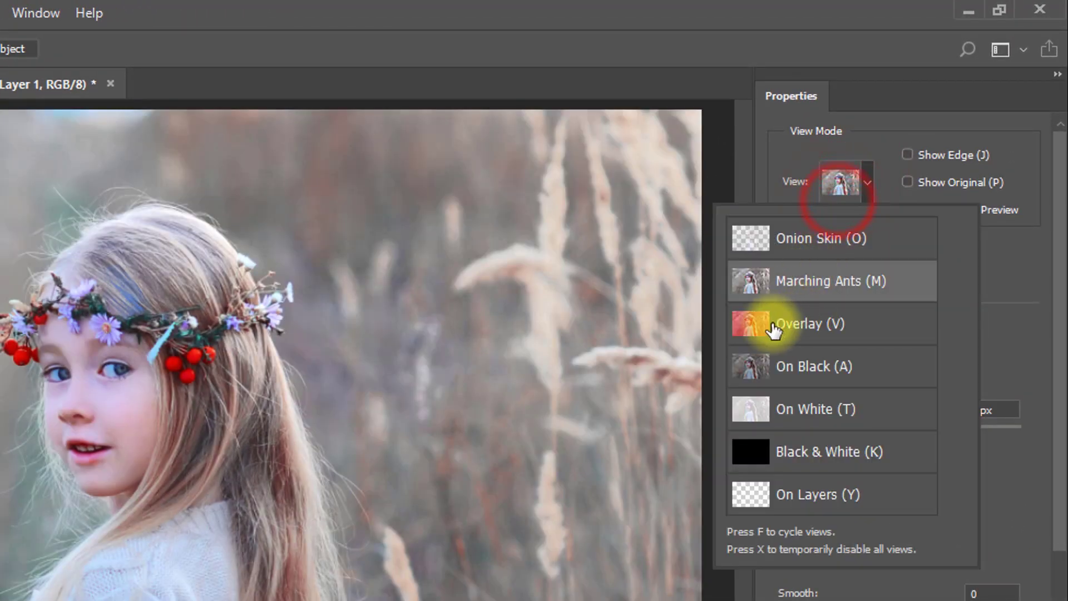
{"action": "left_click", "coordinate": [809, 324]}
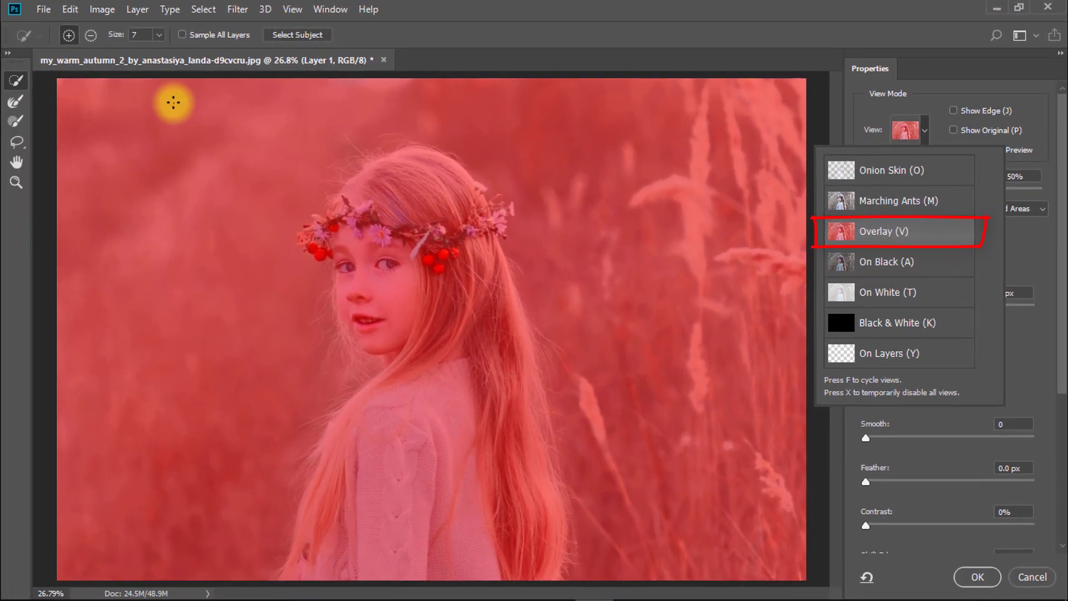
Add the girl's face, hair and sweater to the selection using the Quick Selection tool at brush size 50
{"action": "left_click", "coordinate": [20, 83]}
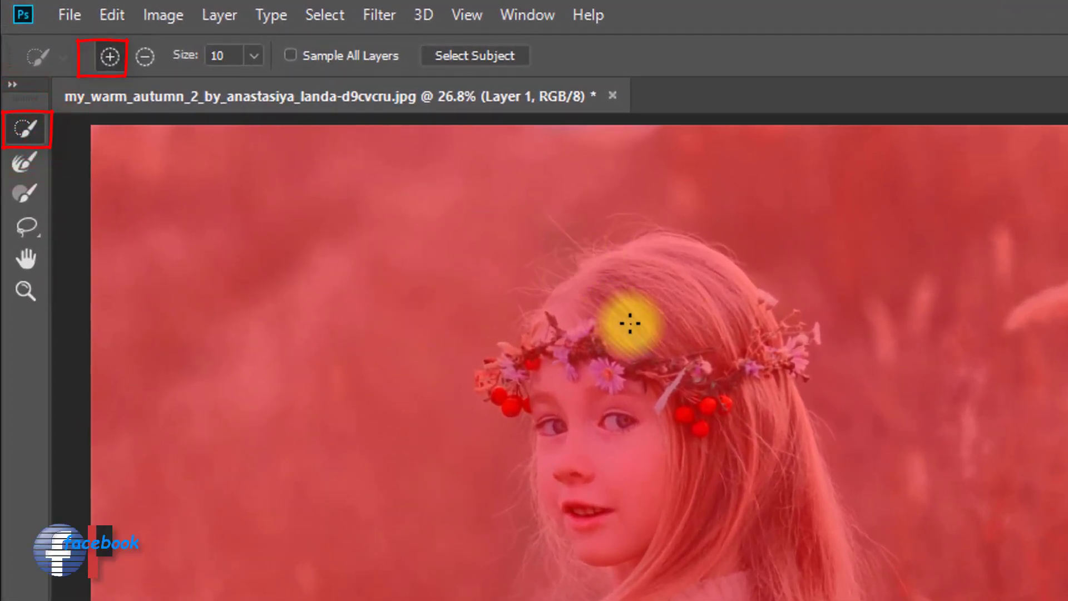
{"action": "key", "text": "bracketright"}
{"action": "key", "text": "bracketright"}
{"action": "key", "text": "bracketright"}
{"action": "key", "text": "bracketright"}
{"action": "key", "text": "bracketright"}
{"action": "key", "text": "bracketright"}
{"action": "key", "text": "bracketright"}
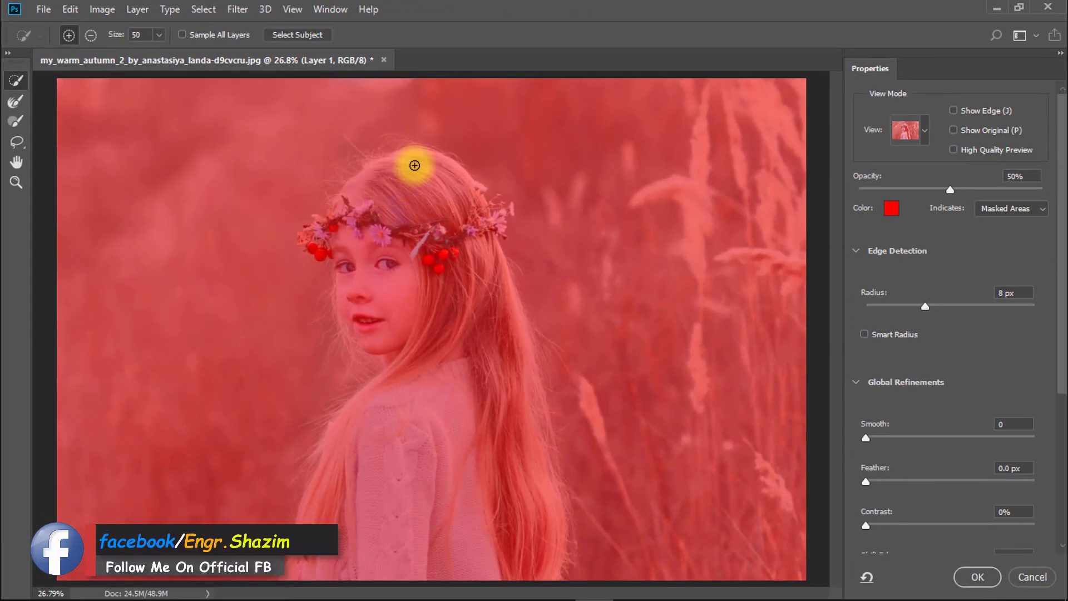
{"action": "mouse_move", "coordinate": [417, 214]}
{"action": "left_mouse_down"}
{"action": "mouse_move", "coordinate": [417, 274]}
{"action": "mouse_move", "coordinate": [389, 330]}
{"action": "mouse_move", "coordinate": [321, 236]}
{"action": "mouse_move", "coordinate": [342, 210]}
{"action": "left_mouse_up"}
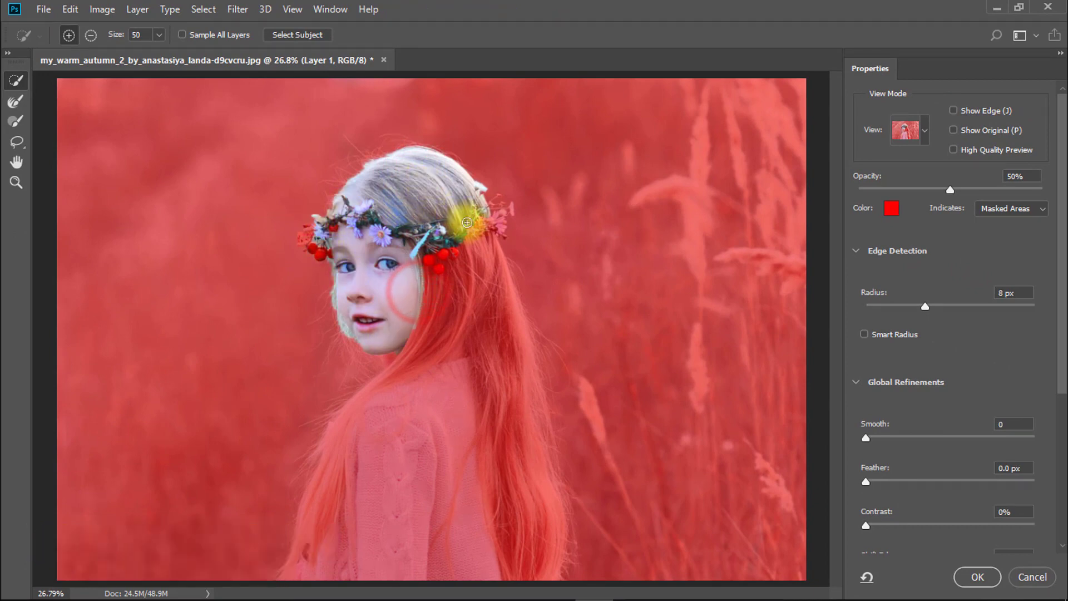
{"action": "mouse_move", "coordinate": [528, 422]}
{"action": "left_mouse_down"}
{"action": "mouse_move", "coordinate": [437, 301]}
{"action": "mouse_move", "coordinate": [428, 269]}
{"action": "left_mouse_up"}
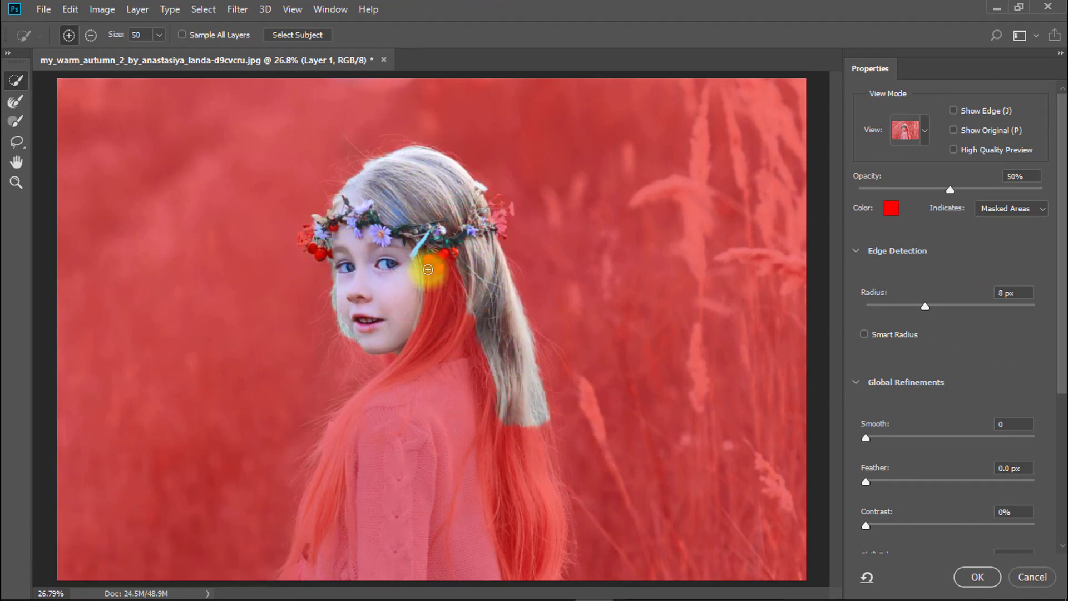
{"action": "mouse_move", "coordinate": [386, 454]}
{"action": "left_mouse_down"}
{"action": "mouse_move", "coordinate": [362, 418]}
{"action": "mouse_move", "coordinate": [325, 486]}
{"action": "left_mouse_up"}
{"action": "mouse_move", "coordinate": [489, 425]}
{"action": "left_mouse_down"}
{"action": "mouse_move", "coordinate": [526, 427]}
{"action": "mouse_move", "coordinate": [540, 518]}
{"action": "left_mouse_up"}
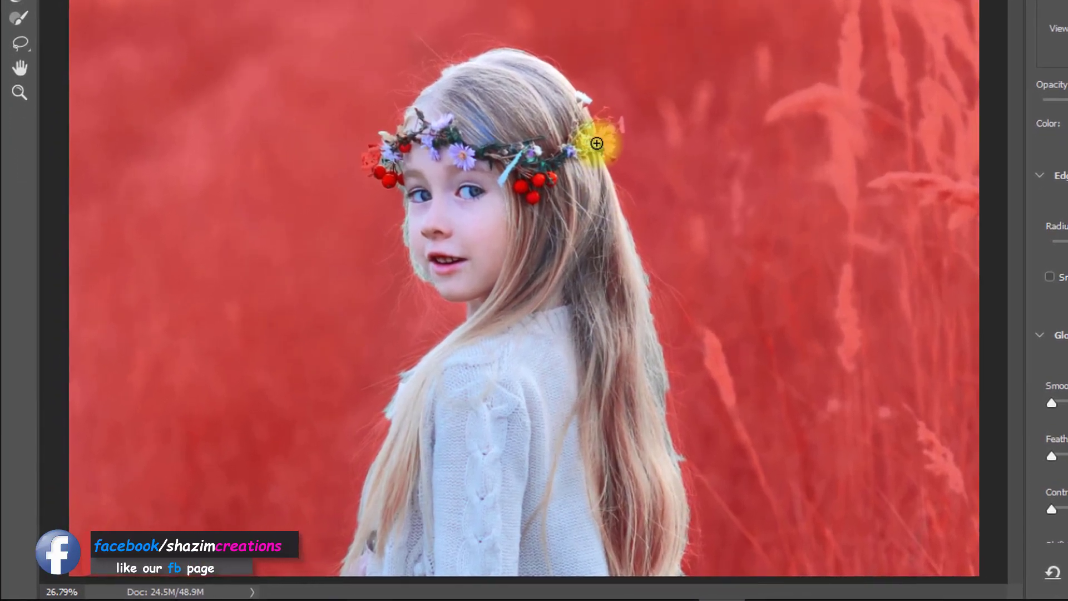
Add the loose hair along the front of the head and forehead to the selection with brush size 10
{"action": "key", "text": "ctrl+space"}
{"action": "left_click", "coordinate": [443, 52]}
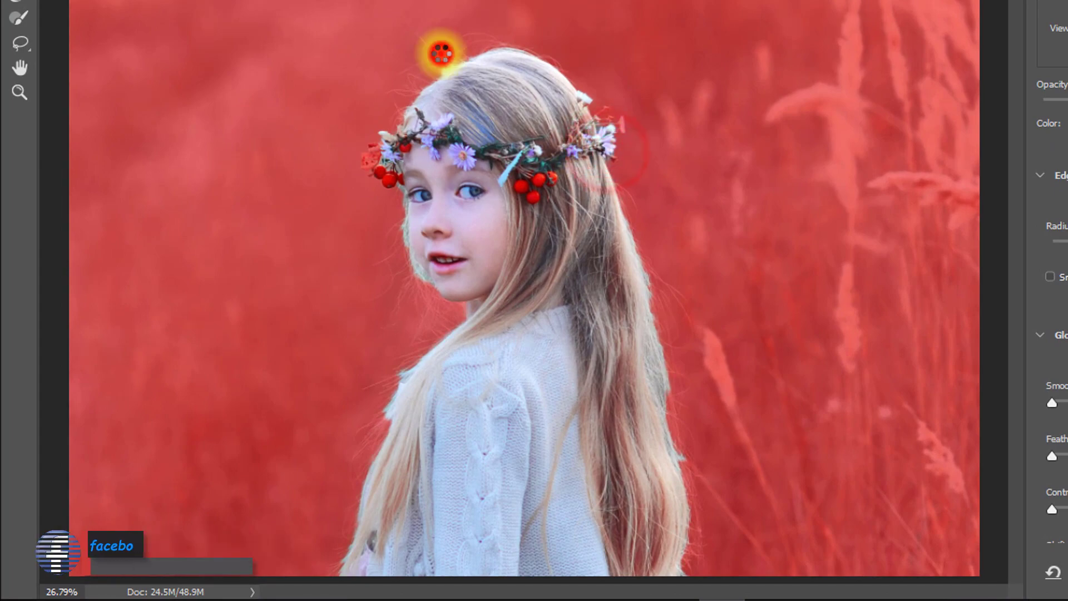
{"action": "left_click", "coordinate": [443, 55]}
{"action": "left_click", "coordinate": [453, 57]}
{"action": "left_click", "coordinate": [455, 58]}
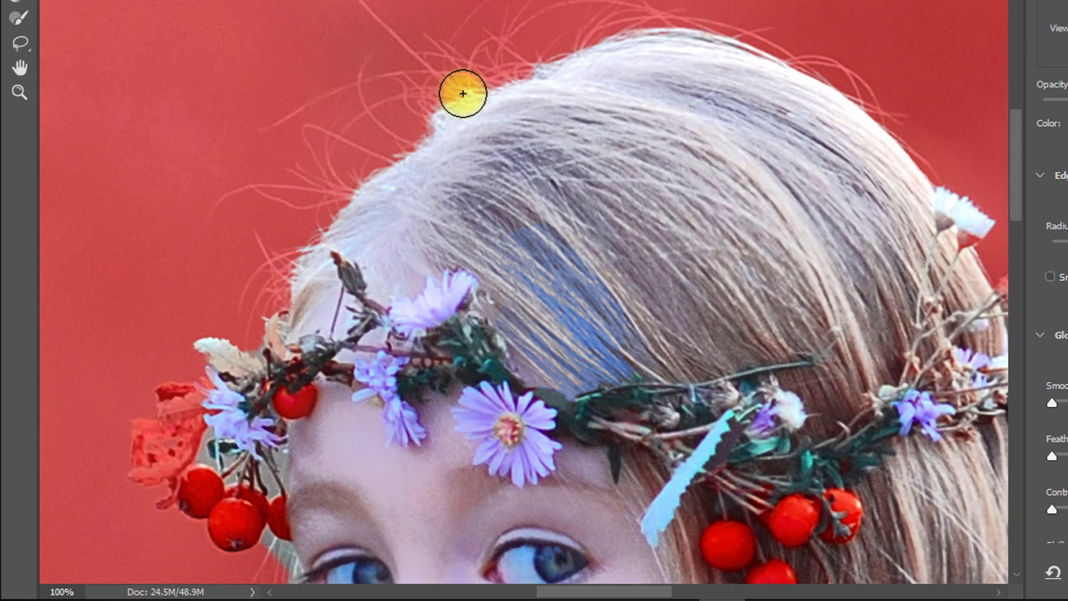
{"action": "left_click", "coordinate": [463, 93]}
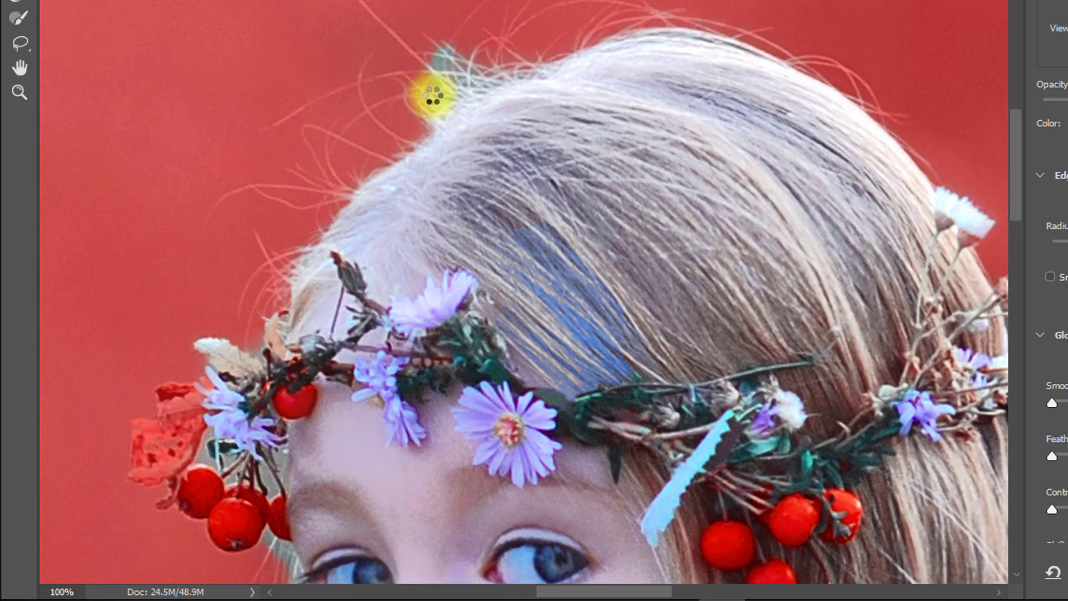
{"action": "left_click", "coordinate": [430, 94]}
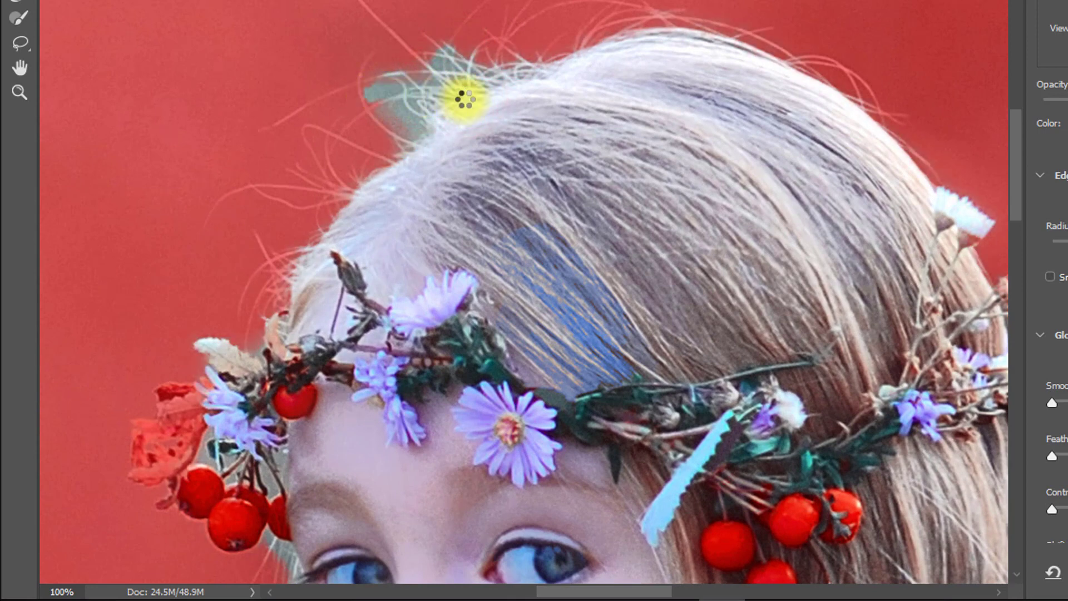
{"action": "left_click", "coordinate": [345, 190]}
{"action": "left_click", "coordinate": [300, 292]}
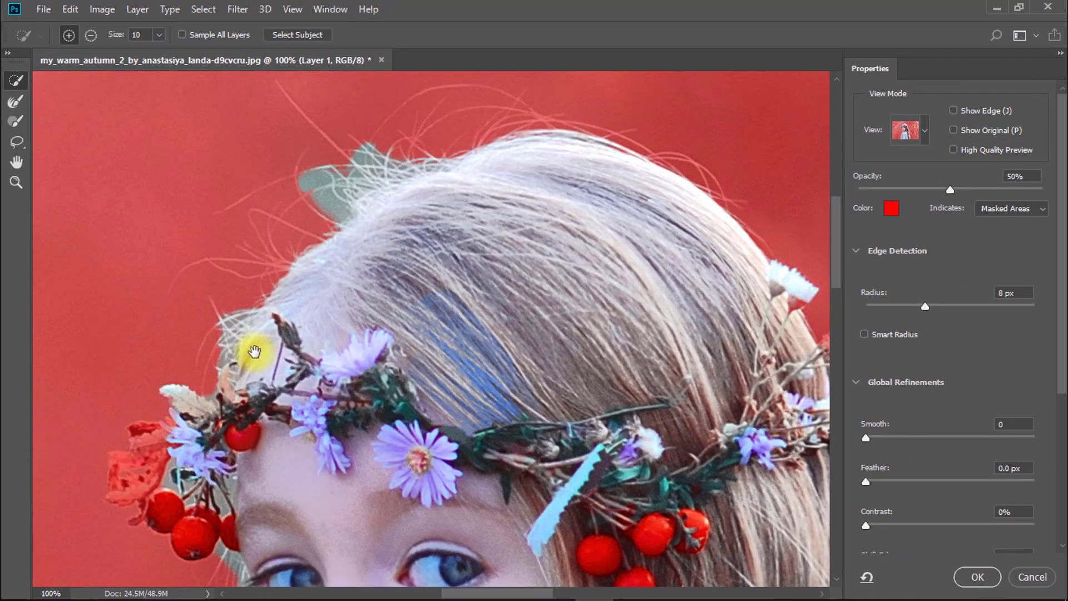
Add the missing leaves, twigs and flowers at both ends of the wreath to the selection
{"action": "left_click_drag", "start_coordinate": [254, 352], "coordinate": [341, 172]}
{"action": "left_click_drag", "start_coordinate": [256, 275], "coordinate": [224, 314]}
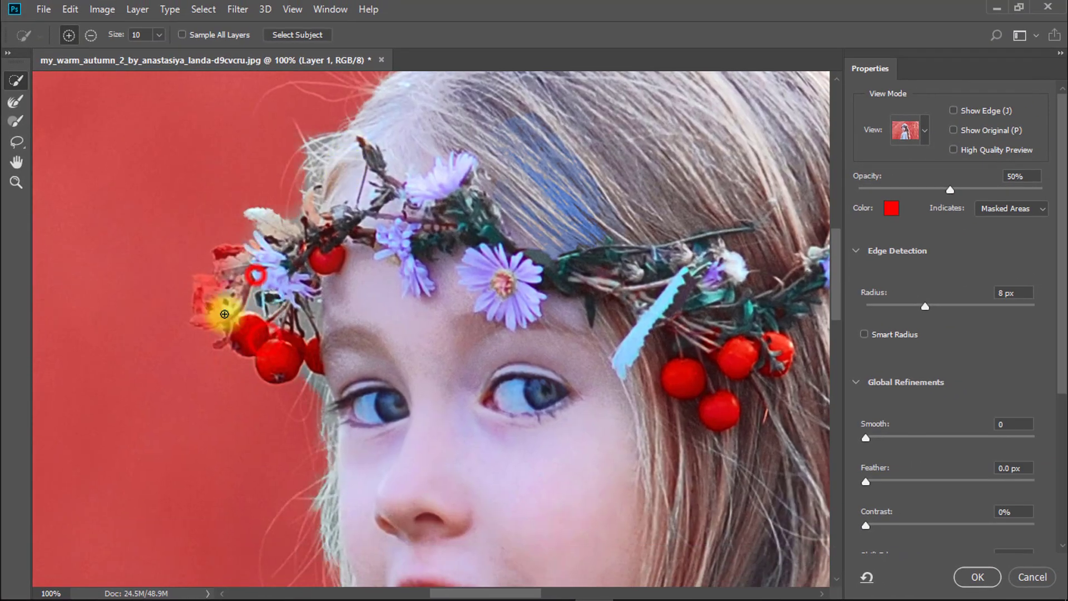
{"action": "left_click_drag", "start_coordinate": [179, 251], "coordinate": [104, 323]}
{"action": "mouse_move", "coordinate": [488, 267]}
{"action": "left_mouse_down"}
{"action": "mouse_move", "coordinate": [326, 231]}
{"action": "mouse_move", "coordinate": [402, 232]}
{"action": "left_mouse_up"}
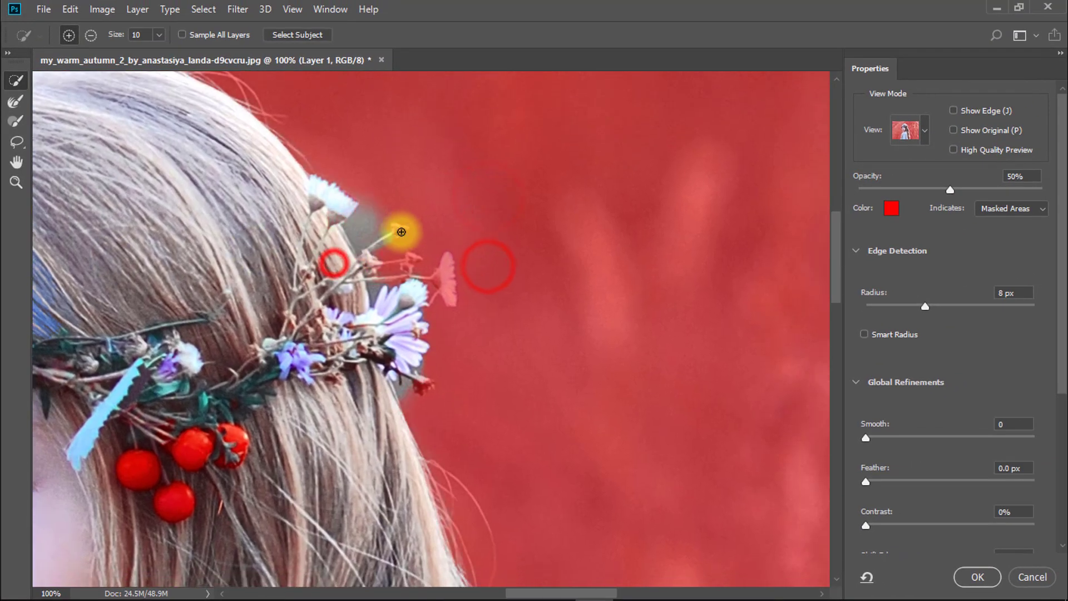
{"action": "left_click_drag", "start_coordinate": [399, 277], "coordinate": [418, 305]}
Extend the selection along the outer edge of the long hair, from below the wreath down to the image's lower edge
{"action": "left_click_drag", "start_coordinate": [469, 425], "coordinate": [449, 194]}
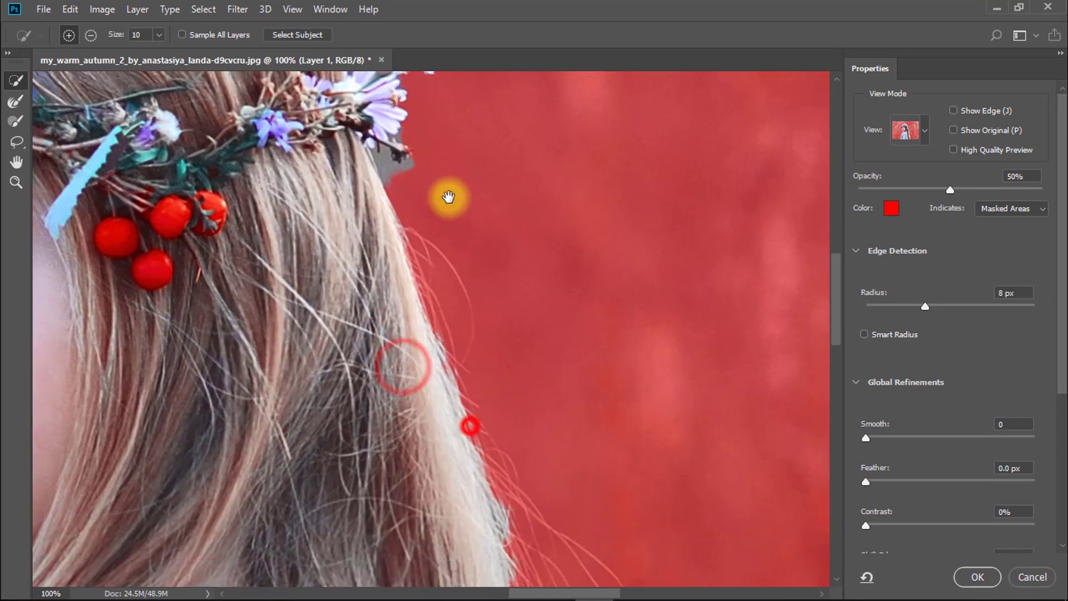
{"action": "left_click_drag", "start_coordinate": [403, 241], "coordinate": [531, 518]}
{"action": "left_click_drag", "start_coordinate": [482, 387], "coordinate": [452, 145]}
{"action": "mouse_move", "coordinate": [494, 320]}
{"action": "left_mouse_down"}
{"action": "mouse_move", "coordinate": [498, 403]}
{"action": "mouse_move", "coordinate": [529, 518]}
{"action": "left_mouse_up"}
{"action": "left_click_drag", "start_coordinate": [509, 346], "coordinate": [515, 186]}
{"action": "left_click_drag", "start_coordinate": [540, 436], "coordinate": [557, 267]}
{"action": "left_click_drag", "start_coordinate": [551, 296], "coordinate": [601, 518]}
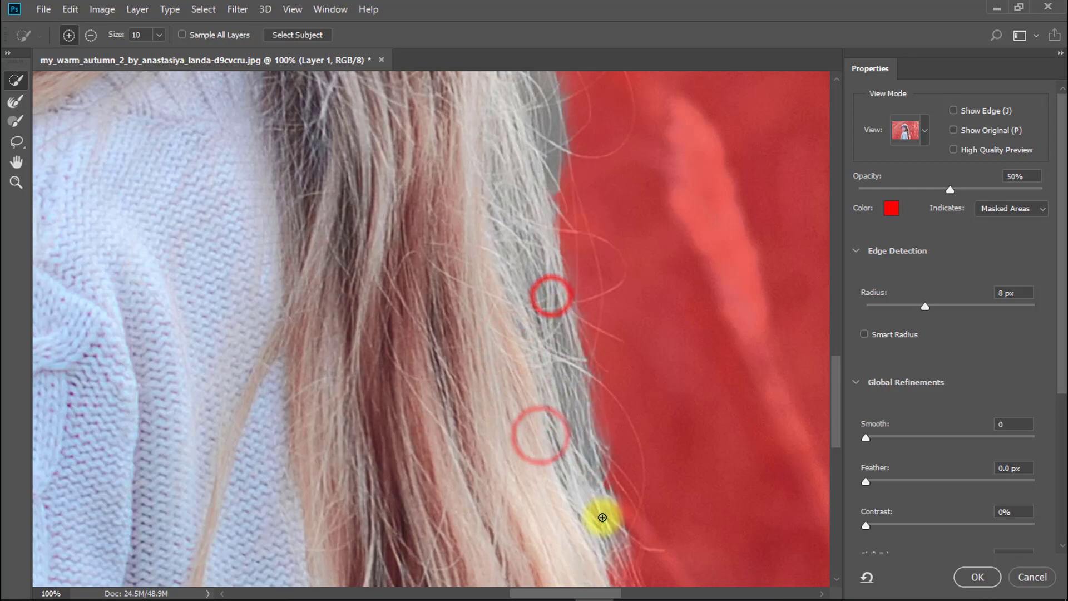
{"action": "left_click_drag", "start_coordinate": [570, 462], "coordinate": [488, 165]}
{"action": "mouse_move", "coordinate": [532, 251]}
{"action": "left_mouse_down"}
{"action": "mouse_move", "coordinate": [546, 346]}
{"action": "mouse_move", "coordinate": [539, 503]}
{"action": "mouse_move", "coordinate": [526, 533]}
{"action": "left_mouse_up"}
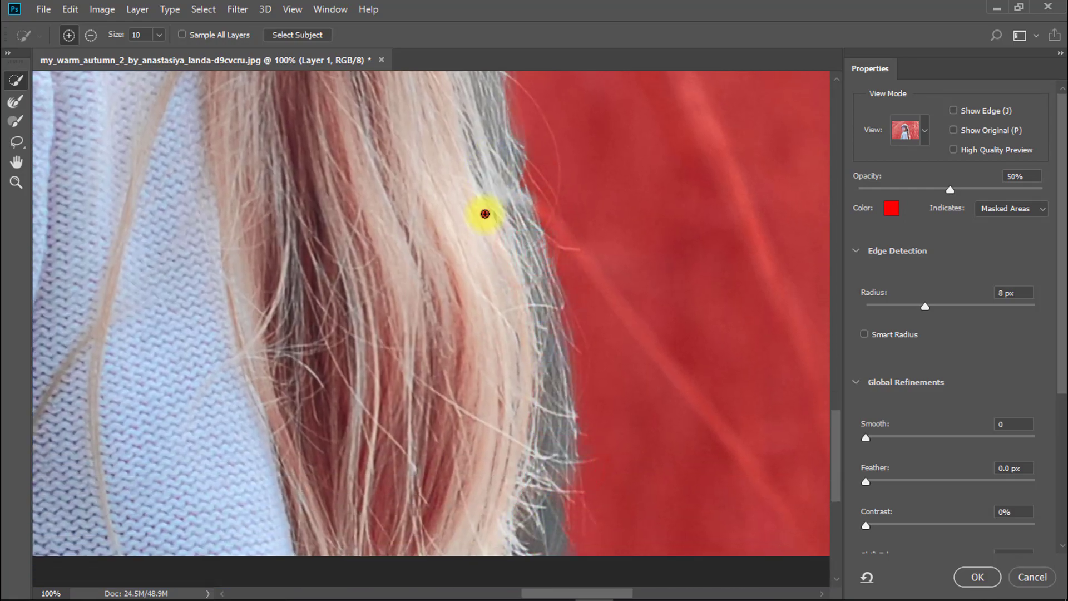
Extend the selection over the stray hairs above the crown of the head
{"action": "left_click", "coordinate": [484, 213]}
{"action": "mouse_move", "coordinate": [425, 174]}
{"action": "left_mouse_down"}
{"action": "mouse_move", "coordinate": [508, 381]}
{"action": "mouse_move", "coordinate": [520, 445]}
{"action": "left_mouse_up"}
{"action": "mouse_move", "coordinate": [471, 248]}
{"action": "left_mouse_down"}
{"action": "mouse_move", "coordinate": [375, 365]}
{"action": "mouse_move", "coordinate": [370, 445]}
{"action": "left_mouse_up"}
{"action": "left_click_drag", "start_coordinate": [359, 299], "coordinate": [452, 502]}
{"action": "left_click_drag", "start_coordinate": [372, 363], "coordinate": [644, 446]}
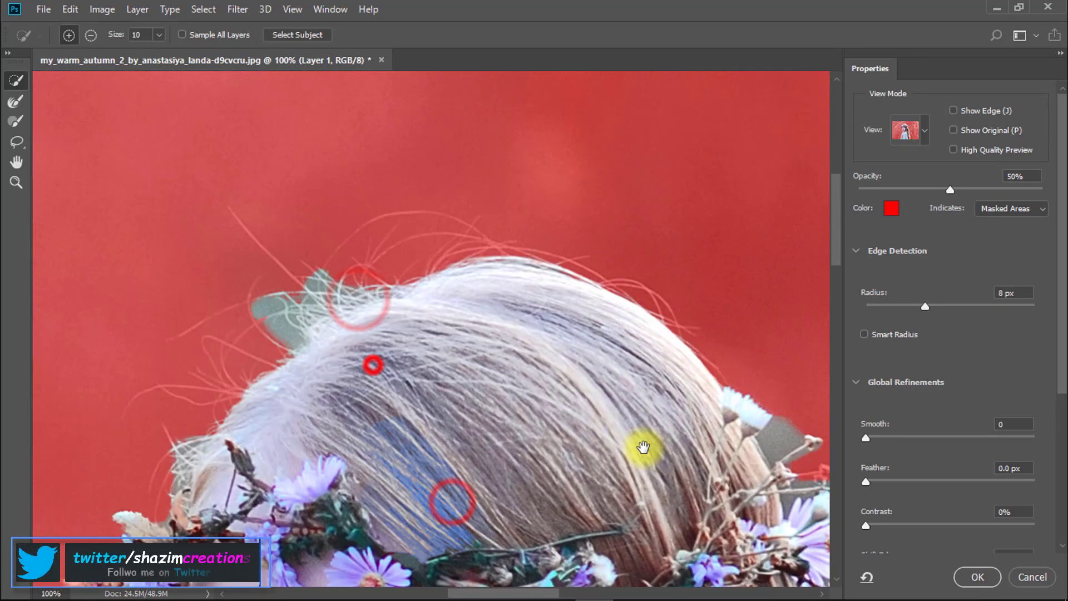
{"action": "left_click_drag", "start_coordinate": [358, 305], "coordinate": [405, 184]}
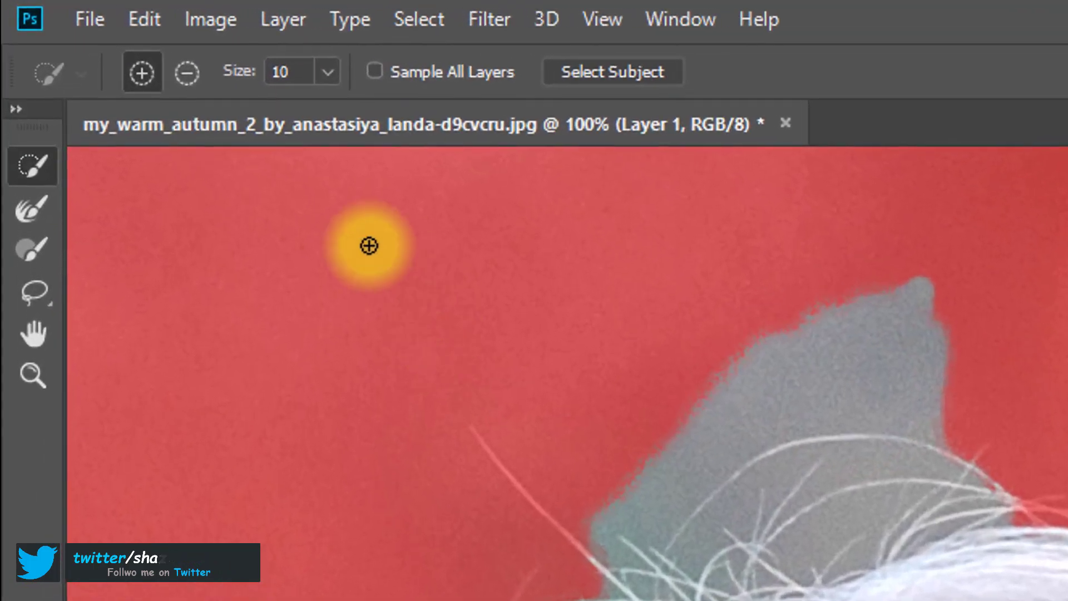
Subtract the excess background above the head from the selection with the Quick Selection tool at brush size 10
{"action": "left_click", "coordinate": [187, 73]}
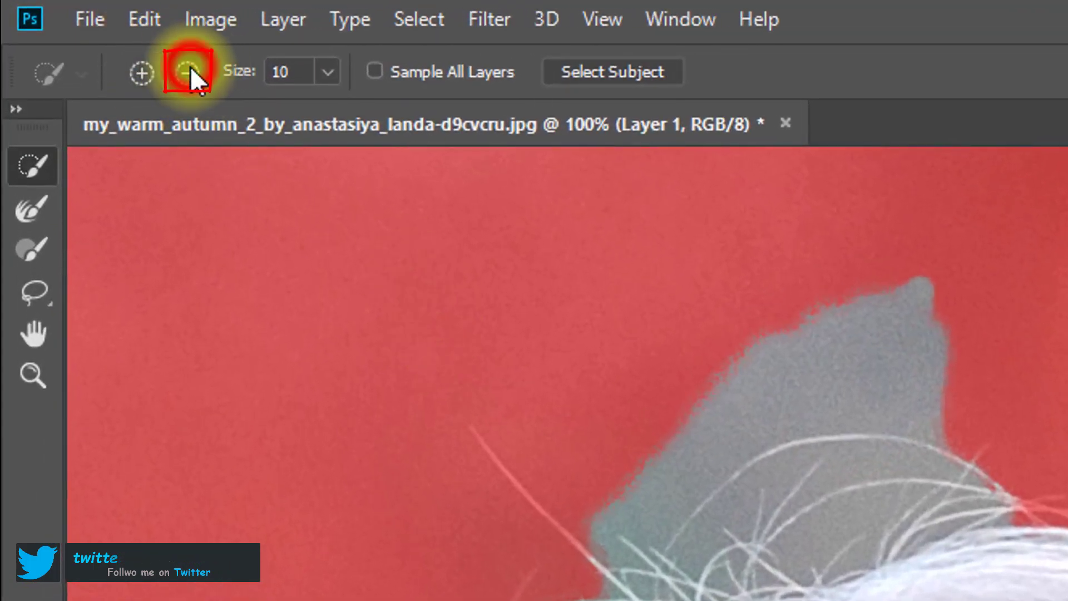
{"action": "mouse_move", "coordinate": [964, 314]}
{"action": "left_mouse_down"}
{"action": "mouse_move", "coordinate": [763, 345]}
{"action": "mouse_move", "coordinate": [871, 310]}
{"action": "mouse_move", "coordinate": [827, 279]}
{"action": "left_mouse_up"}
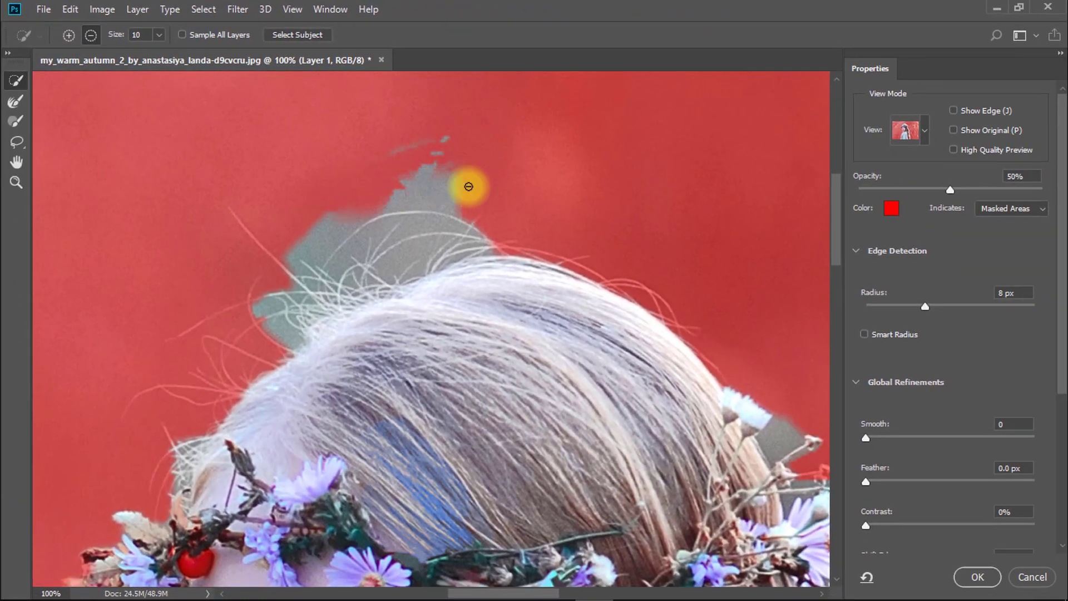
{"action": "left_click_drag", "start_coordinate": [433, 174], "coordinate": [315, 235]}
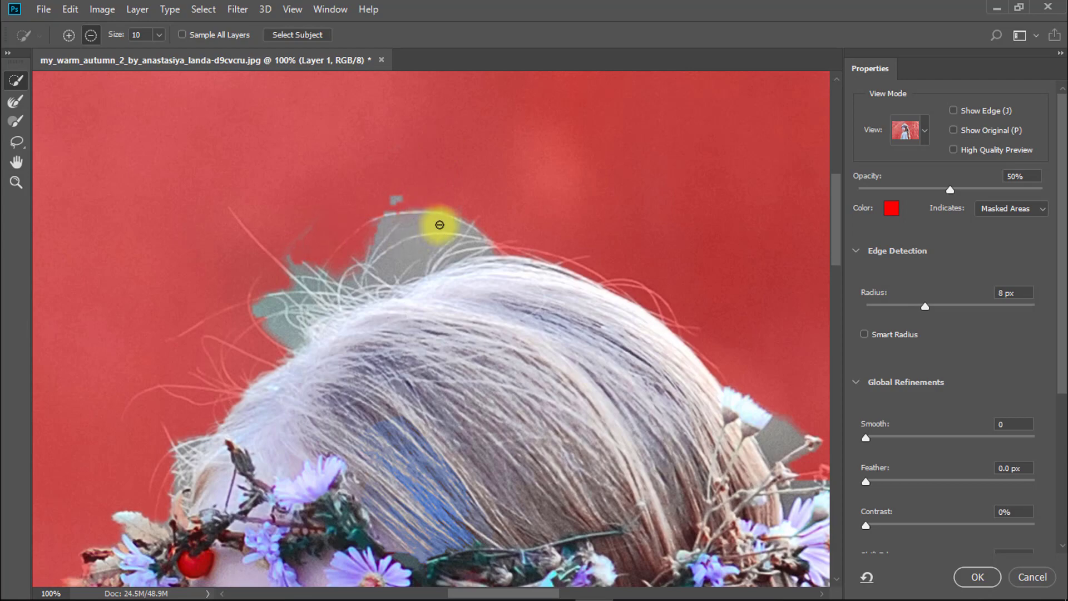
{"action": "left_click_drag", "start_coordinate": [440, 225], "coordinate": [442, 228]}
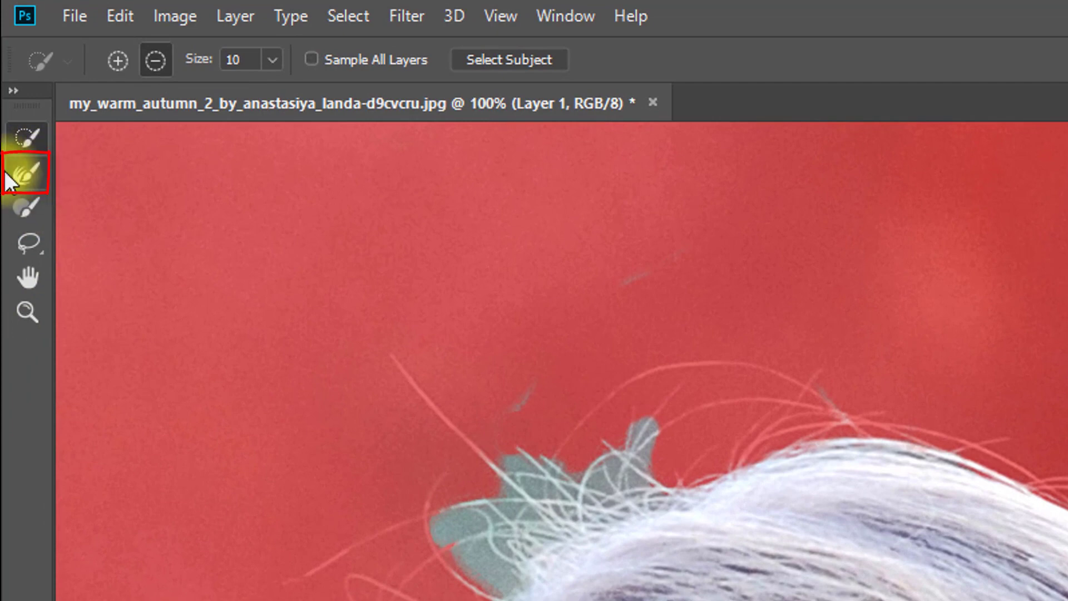
Refine the stray hairs above the crown and forehead with the Refine Edge Brush at size 20
{"action": "left_click", "coordinate": [29, 177]}
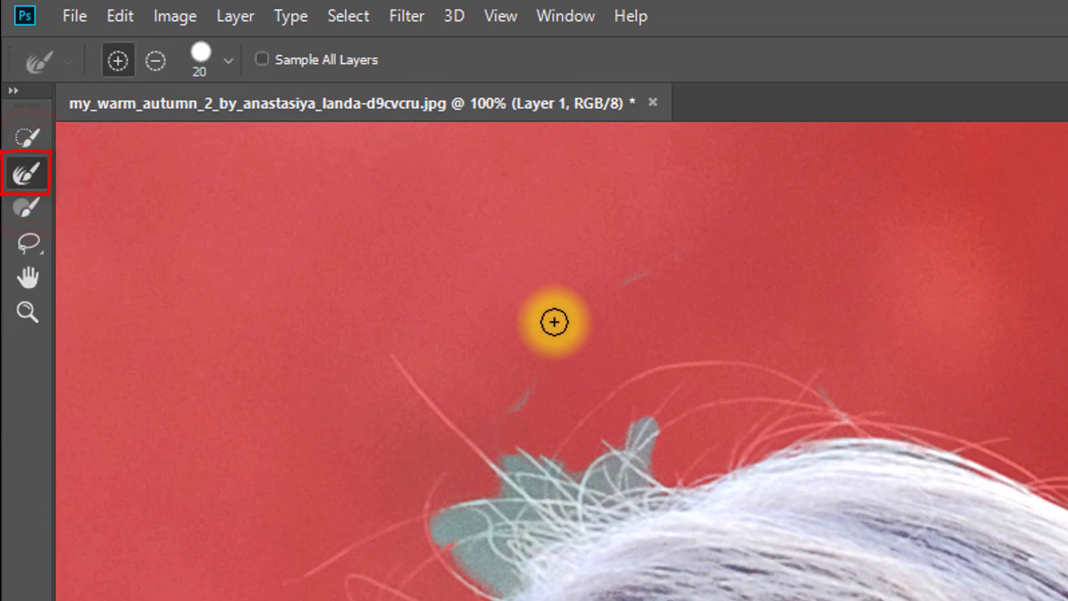
{"action": "left_click_drag", "start_coordinate": [492, 494], "coordinate": [545, 397]}
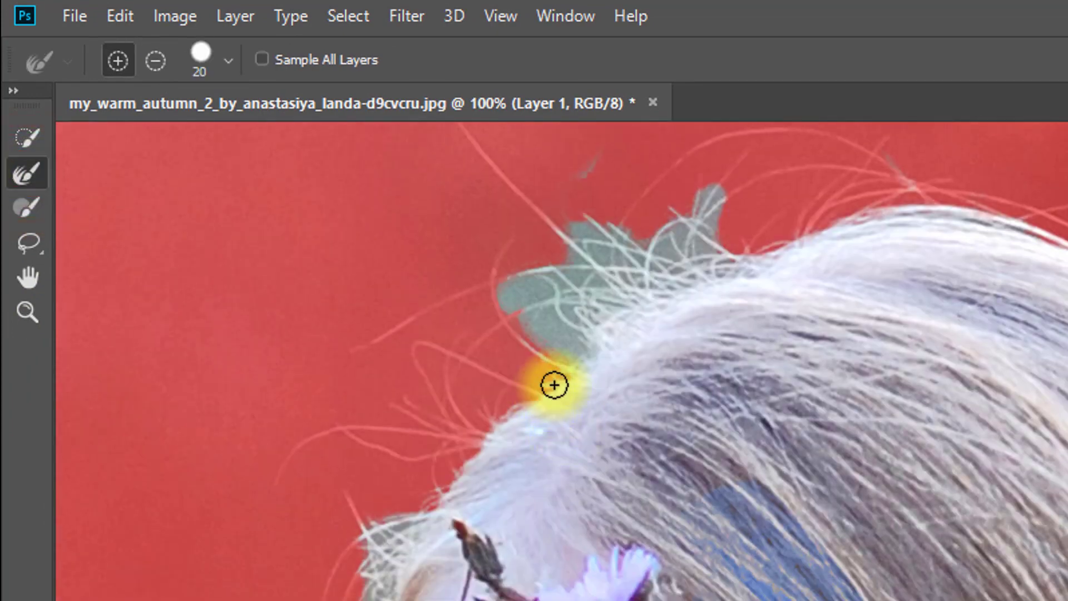
{"action": "left_click", "coordinate": [555, 385]}
{"action": "left_click", "coordinate": [559, 385]}
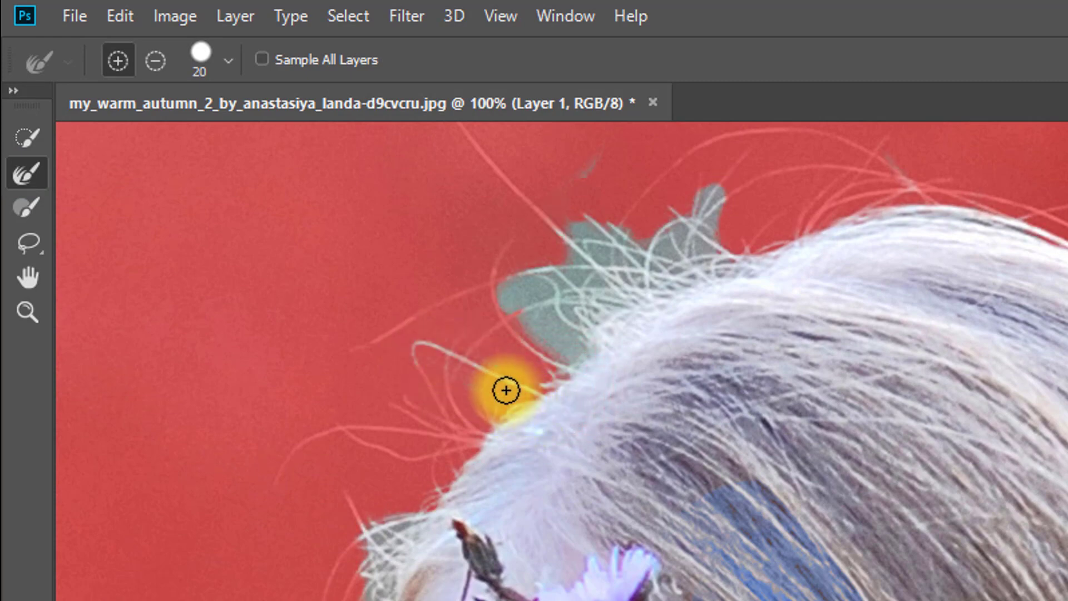
{"action": "left_click", "coordinate": [448, 365]}
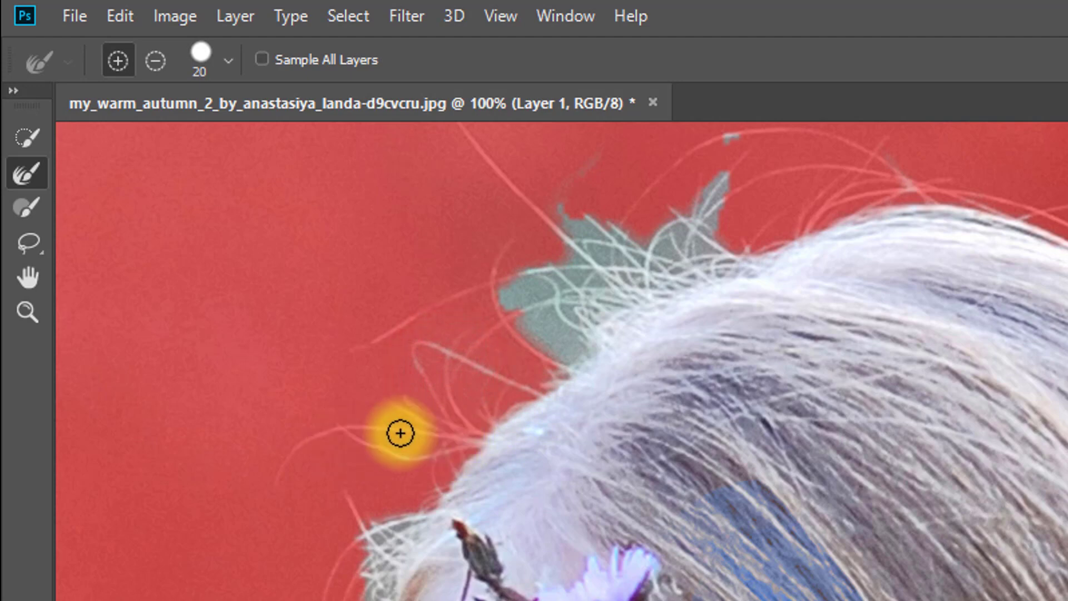
{"action": "mouse_move", "coordinate": [400, 433]}
{"action": "left_mouse_down"}
{"action": "mouse_move", "coordinate": [343, 438]}
{"action": "mouse_move", "coordinate": [278, 472]}
{"action": "mouse_move", "coordinate": [430, 417]}
{"action": "mouse_move", "coordinate": [490, 445]}
{"action": "mouse_move", "coordinate": [433, 353]}
{"action": "mouse_move", "coordinate": [434, 298]}
{"action": "mouse_move", "coordinate": [553, 268]}
{"action": "mouse_move", "coordinate": [541, 307]}
{"action": "mouse_move", "coordinate": [518, 323]}
{"action": "mouse_move", "coordinate": [569, 373]}
{"action": "mouse_move", "coordinate": [576, 347]}
{"action": "mouse_move", "coordinate": [561, 294]}
{"action": "mouse_move", "coordinate": [531, 287]}
{"action": "mouse_move", "coordinate": [558, 317]}
{"action": "left_mouse_up"}
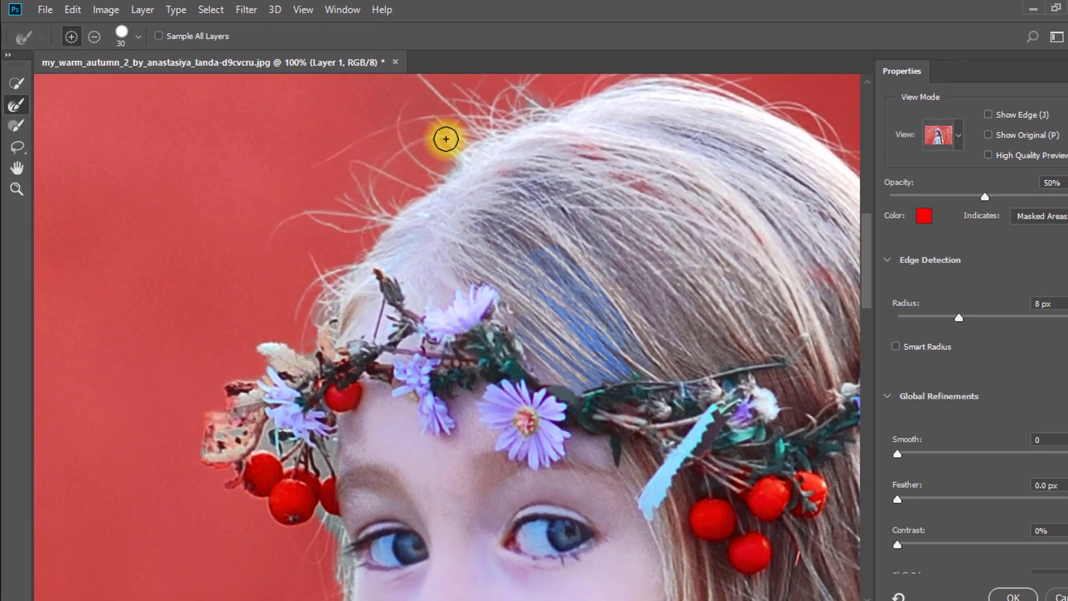
Refine the fine hairs from the forehead down past the cheek to below the chin with the brush at size 30
{"action": "left_click_drag", "start_coordinate": [350, 361], "coordinate": [354, 161]}
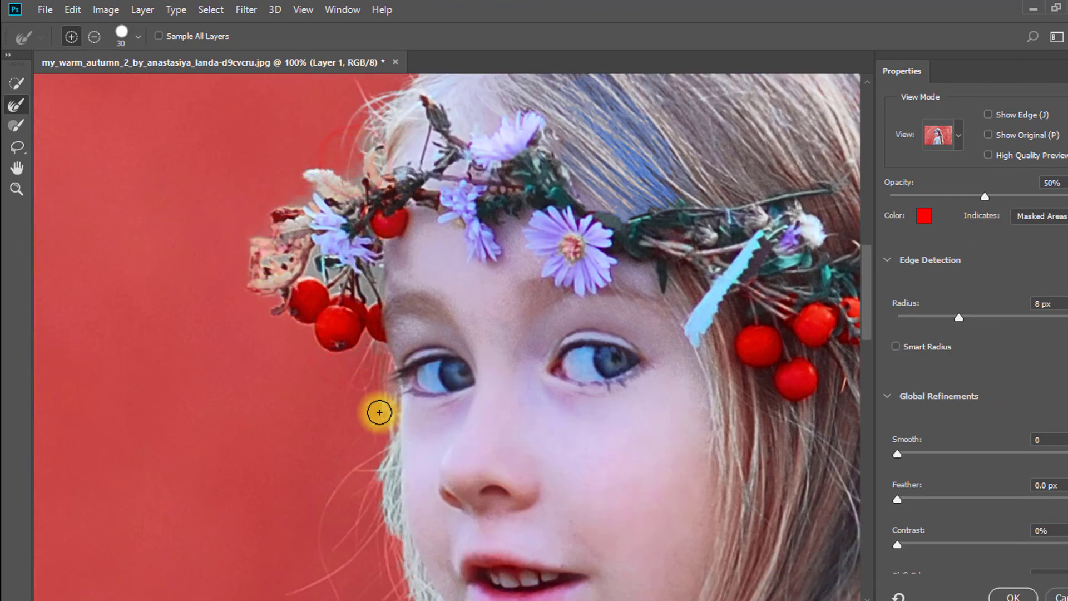
{"action": "mouse_move", "coordinate": [359, 456]}
{"action": "left_mouse_down"}
{"action": "mouse_move", "coordinate": [385, 233]}
{"action": "mouse_move", "coordinate": [348, 335]}
{"action": "left_mouse_up"}
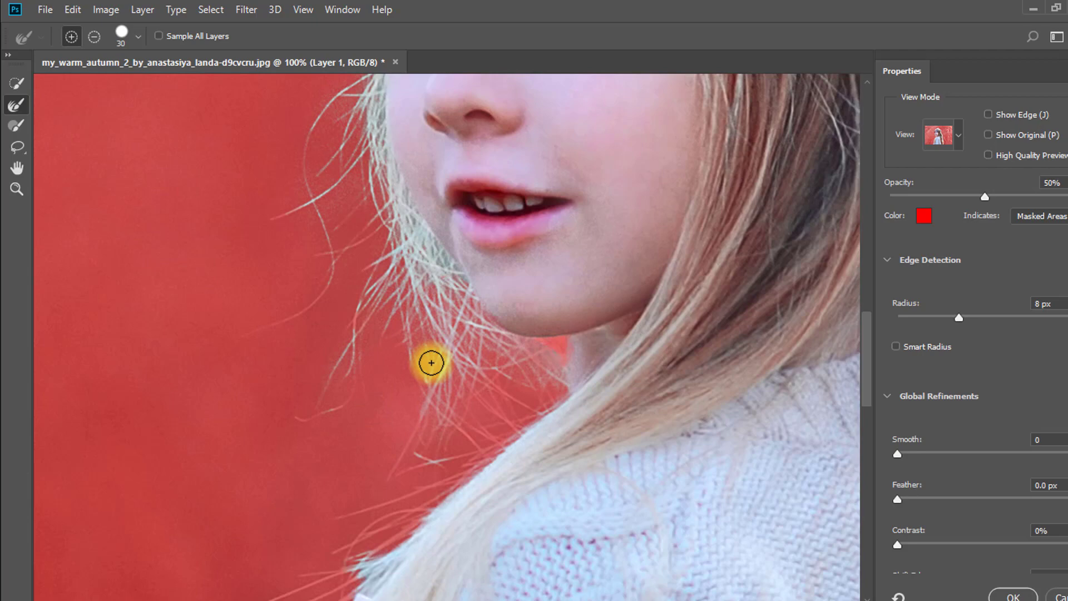
{"action": "left_click", "coordinate": [470, 379]}
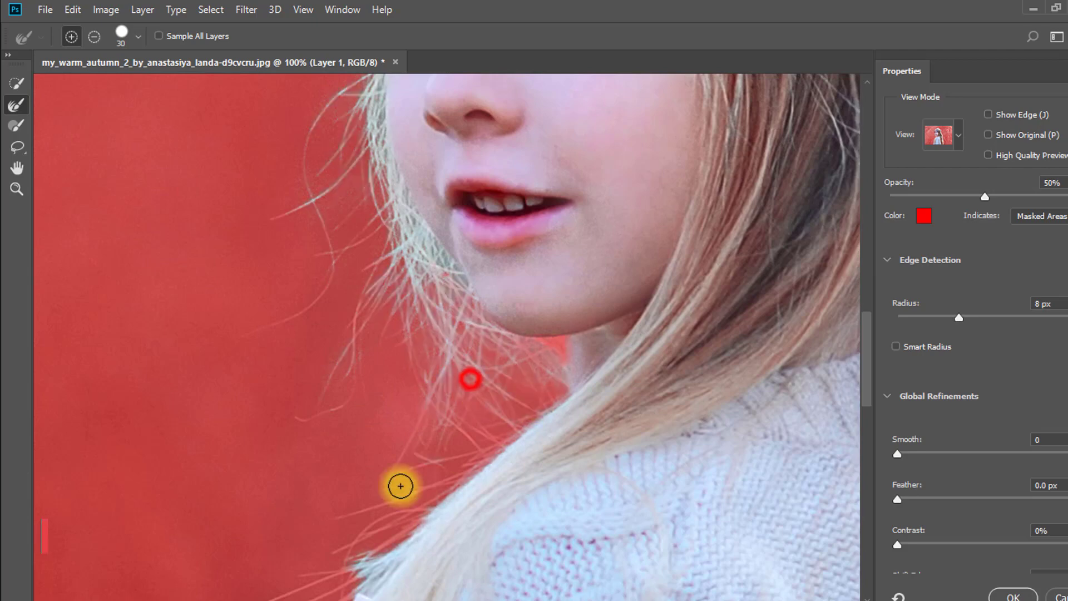
Refine the loose hairs along the front edge of the hair, from the shoulder down to the image's lower edge
{"action": "left_click_drag", "start_coordinate": [330, 488], "coordinate": [419, 198]}
{"action": "left_click", "coordinate": [398, 350]}
{"action": "left_click", "coordinate": [440, 268]}
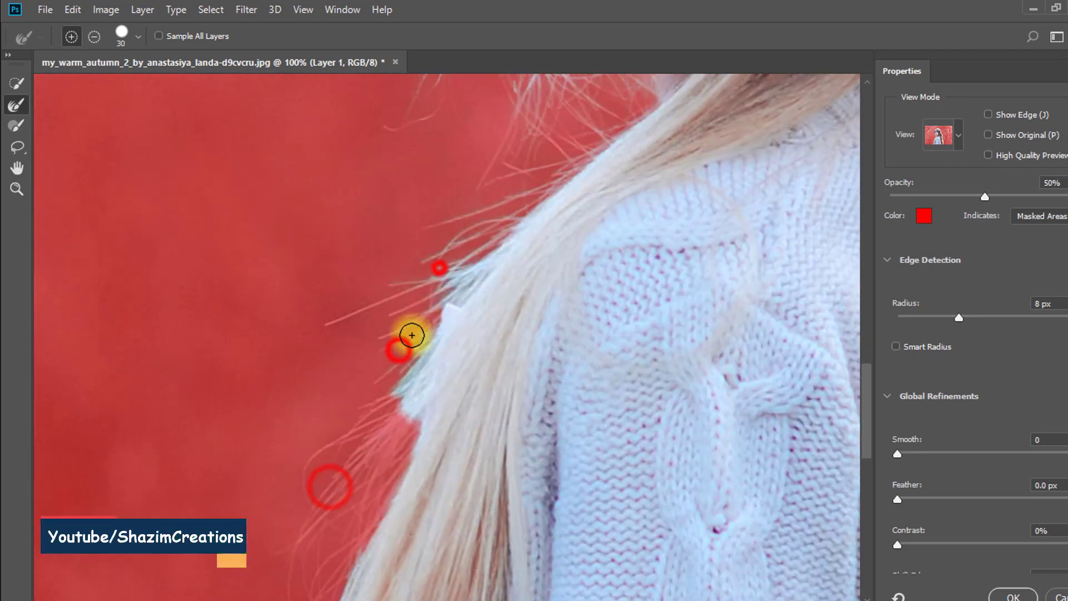
{"action": "left_click_drag", "start_coordinate": [279, 465], "coordinate": [318, 285]}
{"action": "left_click_drag", "start_coordinate": [454, 223], "coordinate": [363, 354]}
{"action": "left_click_drag", "start_coordinate": [344, 264], "coordinate": [349, 428]}
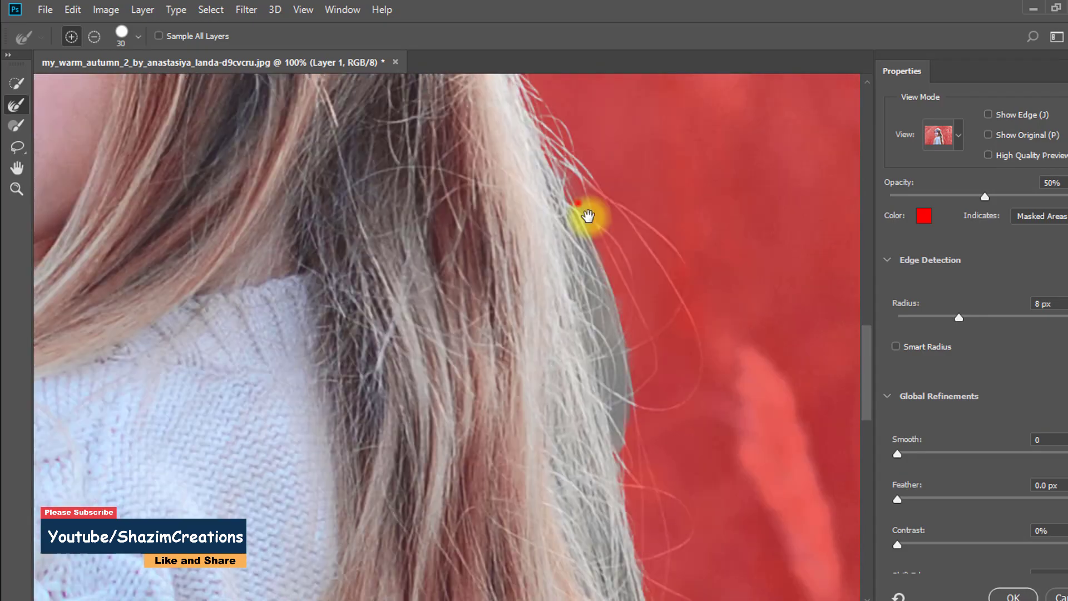
Refine the outer edge of the long hair down the girl's back to clear the leftover background between the strands
{"action": "left_click_drag", "start_coordinate": [579, 204], "coordinate": [631, 462]}
{"action": "mouse_move", "coordinate": [658, 416]}
{"action": "left_mouse_down"}
{"action": "mouse_move", "coordinate": [644, 391]}
{"action": "mouse_move", "coordinate": [653, 489]}
{"action": "mouse_move", "coordinate": [690, 408]}
{"action": "mouse_move", "coordinate": [657, 423]}
{"action": "left_mouse_up"}
{"action": "mouse_move", "coordinate": [654, 535]}
{"action": "left_mouse_down"}
{"action": "mouse_move", "coordinate": [665, 511]}
{"action": "mouse_move", "coordinate": [604, 186]}
{"action": "left_mouse_up"}
{"action": "mouse_move", "coordinate": [610, 205]}
{"action": "left_mouse_down"}
{"action": "mouse_move", "coordinate": [617, 338]}
{"action": "mouse_move", "coordinate": [658, 482]}
{"action": "left_mouse_up"}
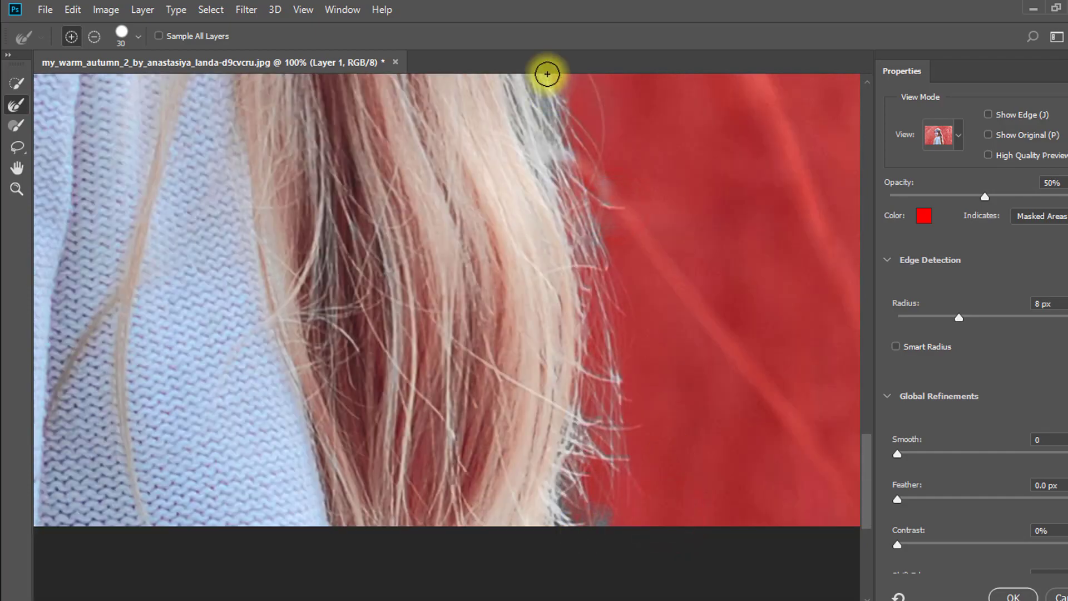
{"action": "left_click_drag", "start_coordinate": [594, 170], "coordinate": [572, 464]}
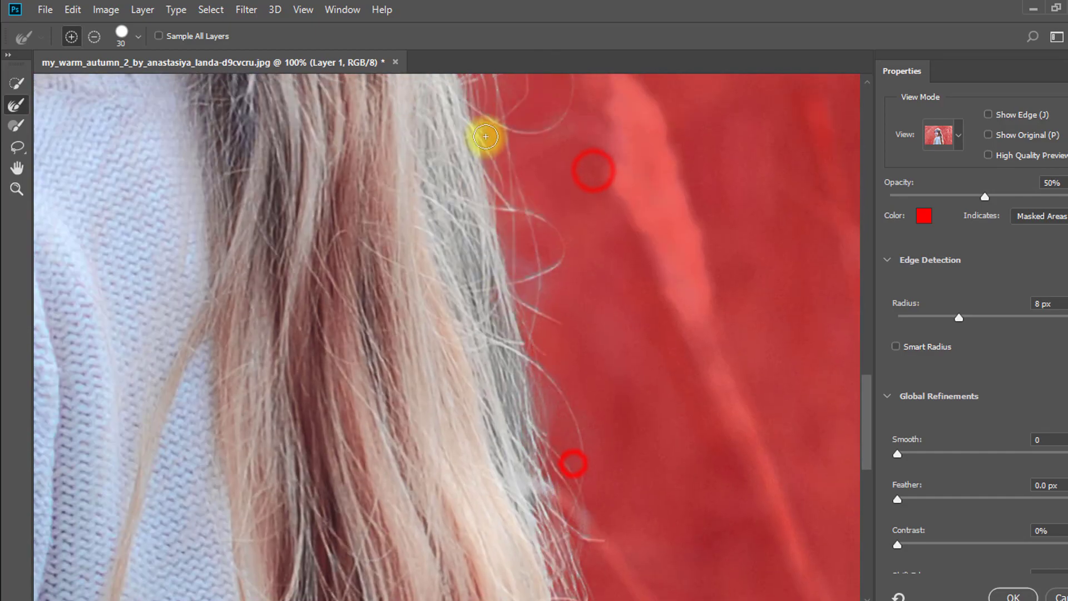
{"action": "left_click_drag", "start_coordinate": [513, 217], "coordinate": [534, 270]}
Output the refined selection as a New Layer with Layer Mask
{"action": "scroll", "coordinate": [508, 267], "scroll_direction": "down", "scroll_amount": 2}
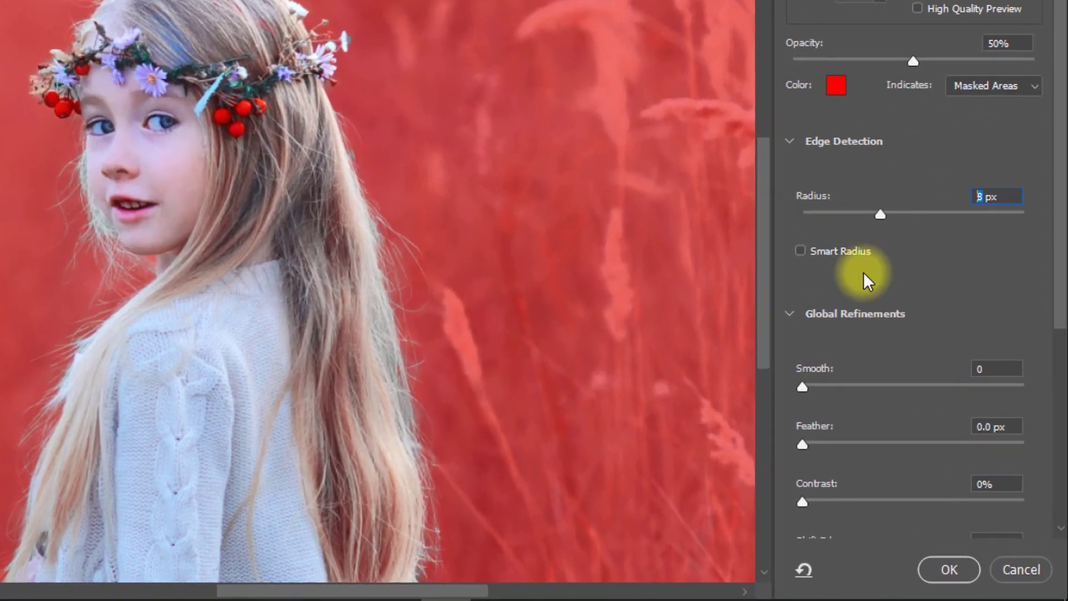
{"action": "scroll", "coordinate": [916, 364], "scroll_direction": "down", "scroll_amount": 5}
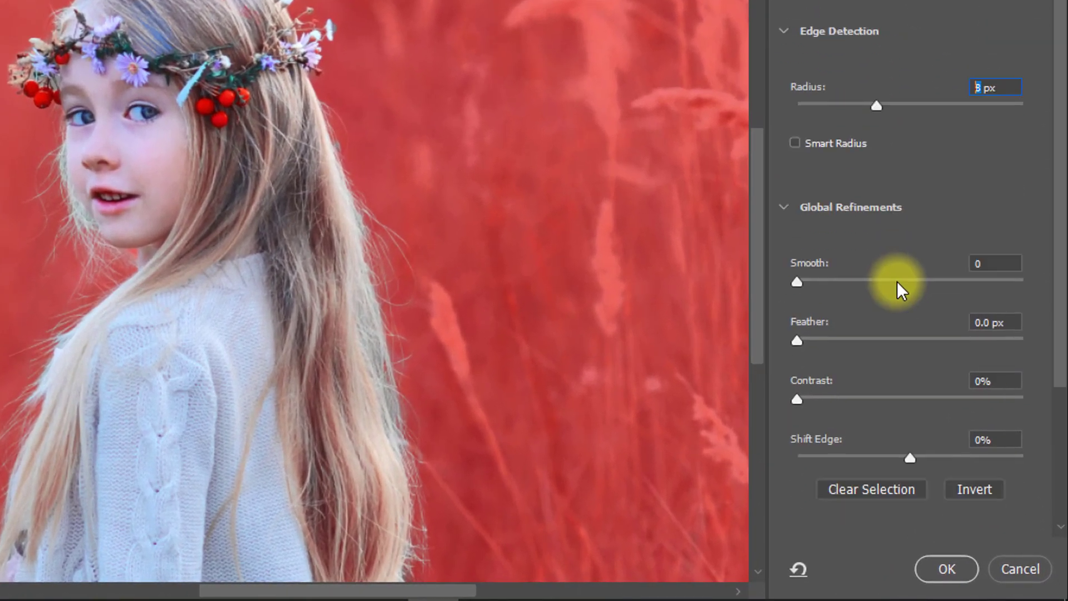
{"action": "scroll", "coordinate": [906, 286], "scroll_direction": "down", "scroll_amount": 2}
{"action": "left_click", "coordinate": [907, 467]}
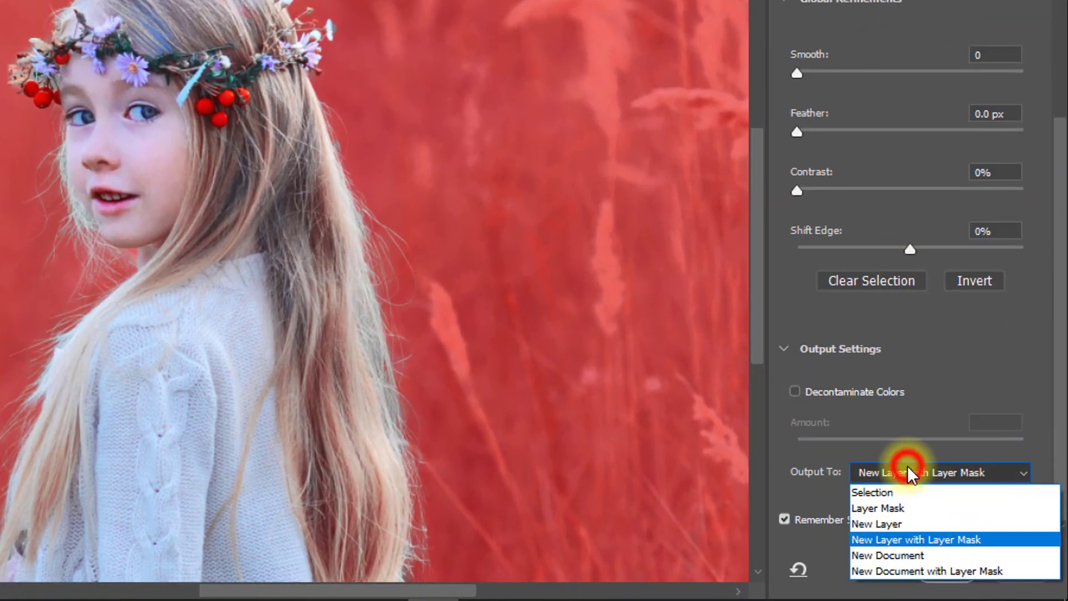
{"action": "left_click", "coordinate": [907, 537]}
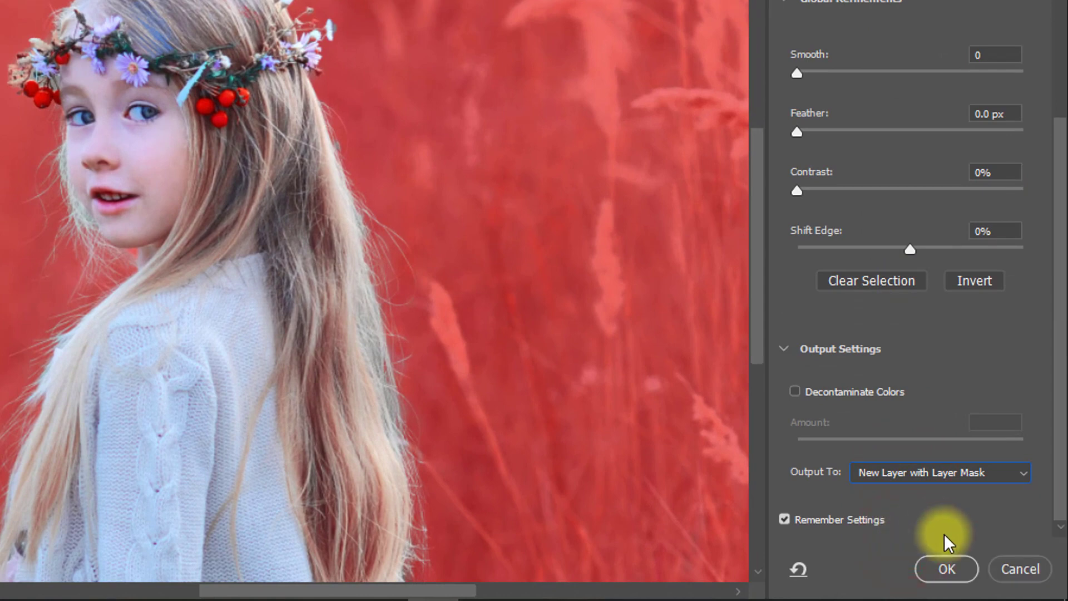
{"action": "left_click", "coordinate": [943, 570]}
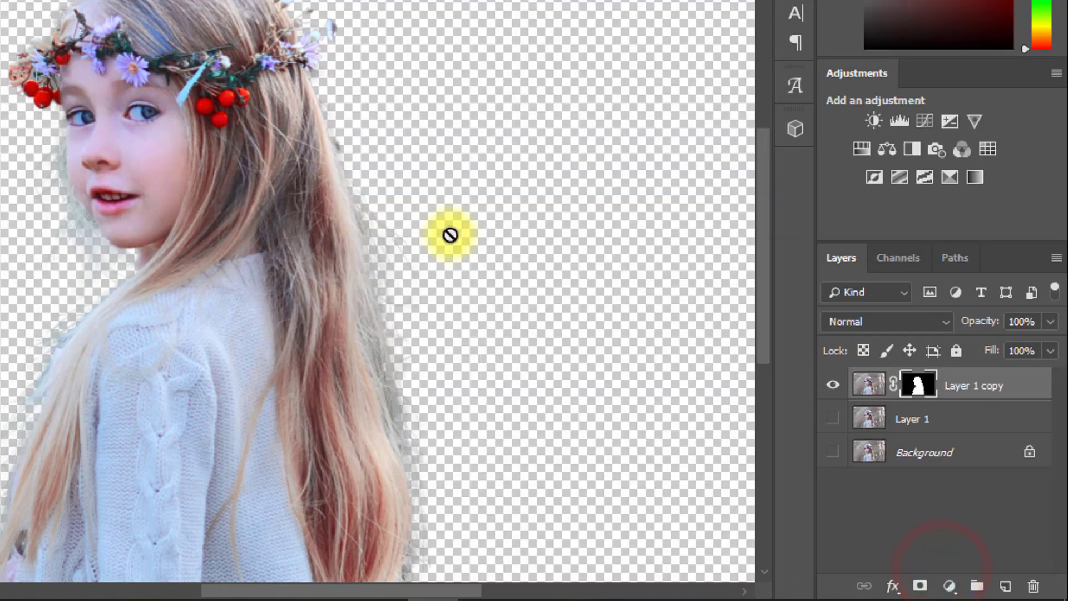
Show the Background and Layer 1 layers, and rename Layer 1 as "blur background"
{"action": "left_click", "coordinate": [833, 452]}
{"action": "left_click", "coordinate": [899, 420]}
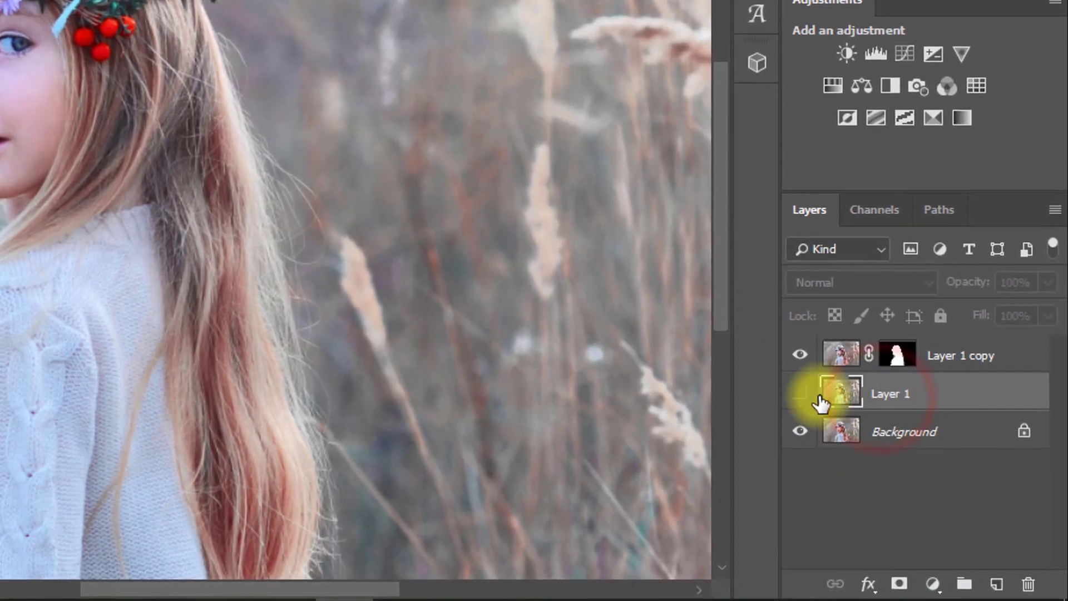
{"action": "left_click", "coordinate": [801, 394]}
{"action": "left_click", "coordinate": [901, 397]}
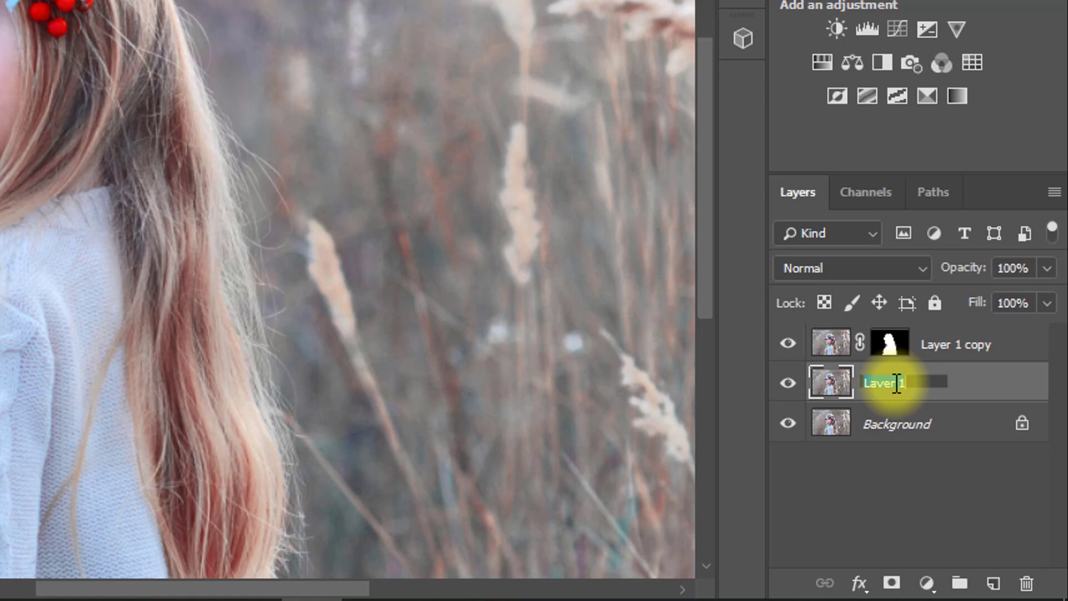
{"action": "type", "text": "blur background"}
{"action": "left_click", "coordinate": [993, 389]}
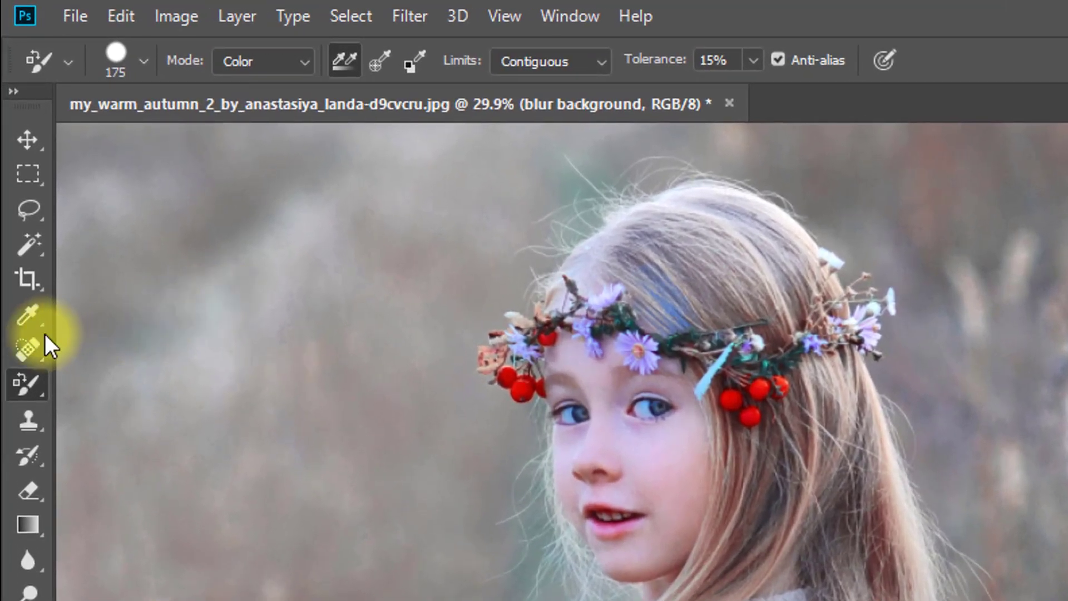
Remove the girl from the blur background layer with the Content-Aware Spot Healing Brush, enlarged to about 600 to cover her whole figure
{"action": "left_click", "coordinate": [44, 347]}
{"action": "left_click", "coordinate": [111, 350]}
{"action": "left_click", "coordinate": [476, 323], "text": "alt"}
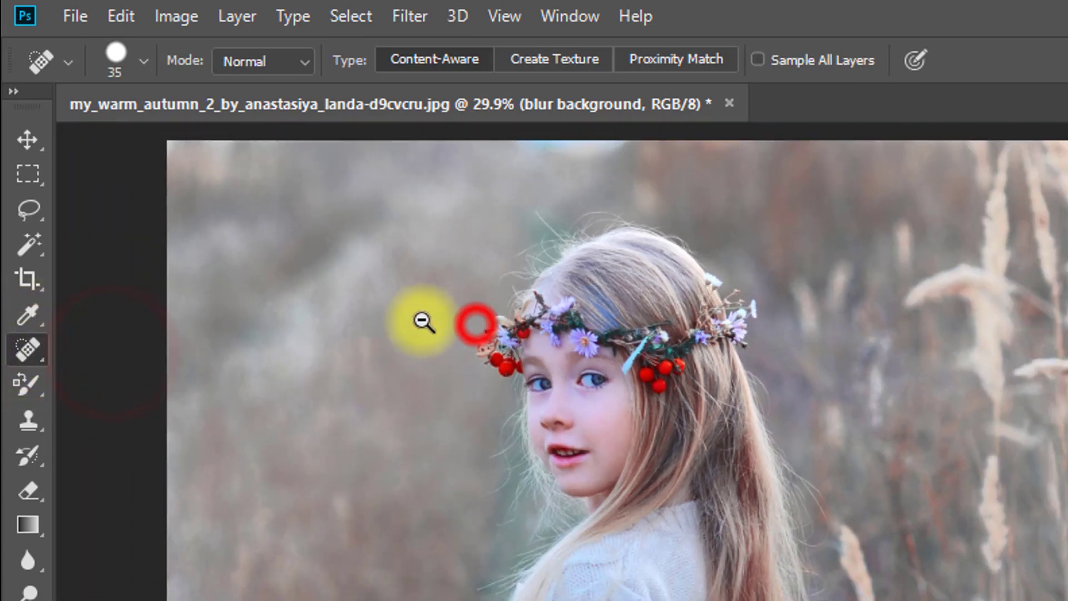
{"action": "left_click_drag", "start_coordinate": [422, 321], "coordinate": [403, 326]}
{"action": "left_click_drag", "start_coordinate": [598, 362], "coordinate": [612, 442]}
{"action": "key", "text": "bracketright"}
{"action": "key", "text": "bracketright"}
{"action": "key", "text": "bracketright"}
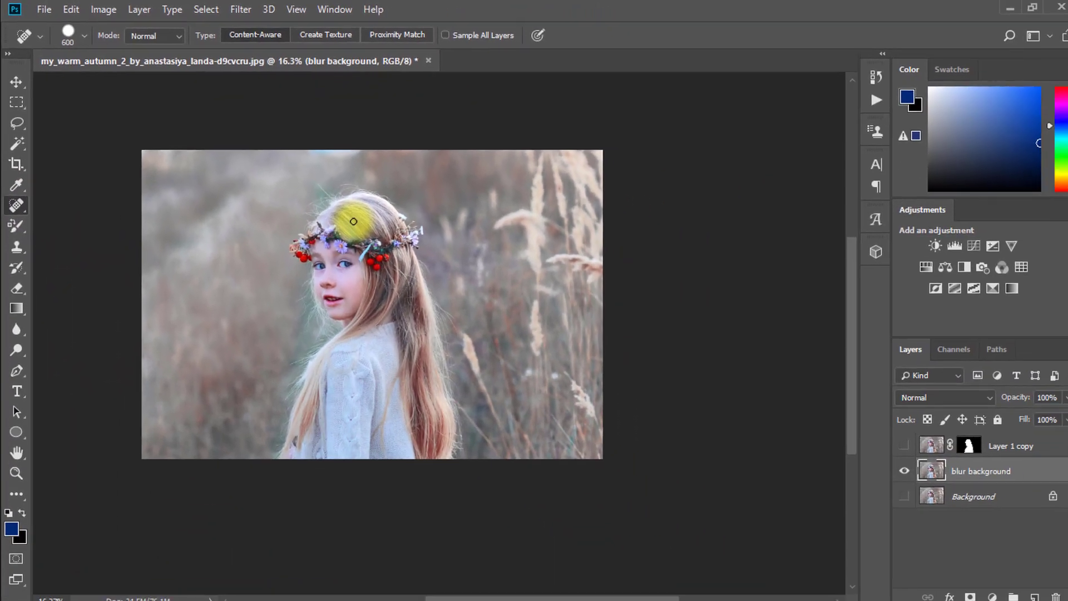
{"action": "key", "text": "bracketright"}
{"action": "key", "text": "bracketright"}
{"action": "key", "text": "bracketright"}
{"action": "key", "text": "bracketright"}
{"action": "key", "text": "bracketright"}
{"action": "key", "text": "bracketright"}
{"action": "key", "text": "bracketright"}
{"action": "key", "text": "bracketright"}
{"action": "key", "text": "bracketright"}
{"action": "key", "text": "bracketright"}
{"action": "key", "text": "bracketright"}
{"action": "key", "text": "bracketright"}
{"action": "key", "text": "bracketright"}
{"action": "key", "text": "bracketright"}
{"action": "key", "text": "bracketright"}
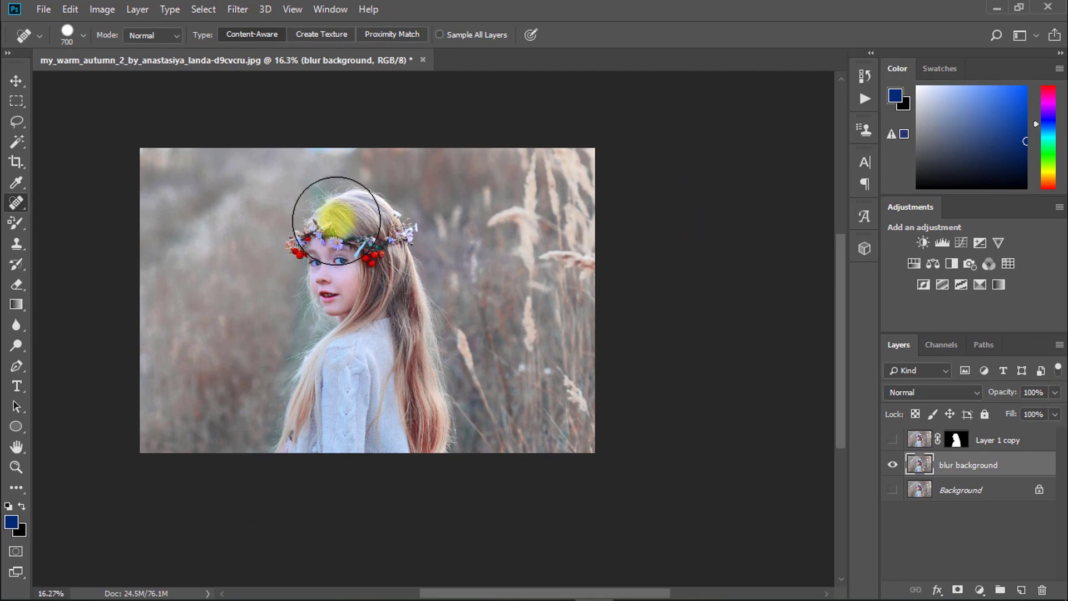
{"action": "mouse_move", "coordinate": [346, 213]}
{"action": "left_mouse_down"}
{"action": "mouse_move", "coordinate": [394, 284]}
{"action": "mouse_move", "coordinate": [412, 436]}
{"action": "mouse_move", "coordinate": [426, 424]}
{"action": "mouse_move", "coordinate": [420, 432]}
{"action": "mouse_move", "coordinate": [300, 438]}
{"action": "mouse_move", "coordinate": [348, 331]}
{"action": "left_mouse_up"}
{"action": "mouse_move", "coordinate": [360, 288]}
{"action": "left_mouse_down"}
{"action": "mouse_move", "coordinate": [327, 270]}
{"action": "mouse_move", "coordinate": [320, 243]}
{"action": "left_mouse_up"}
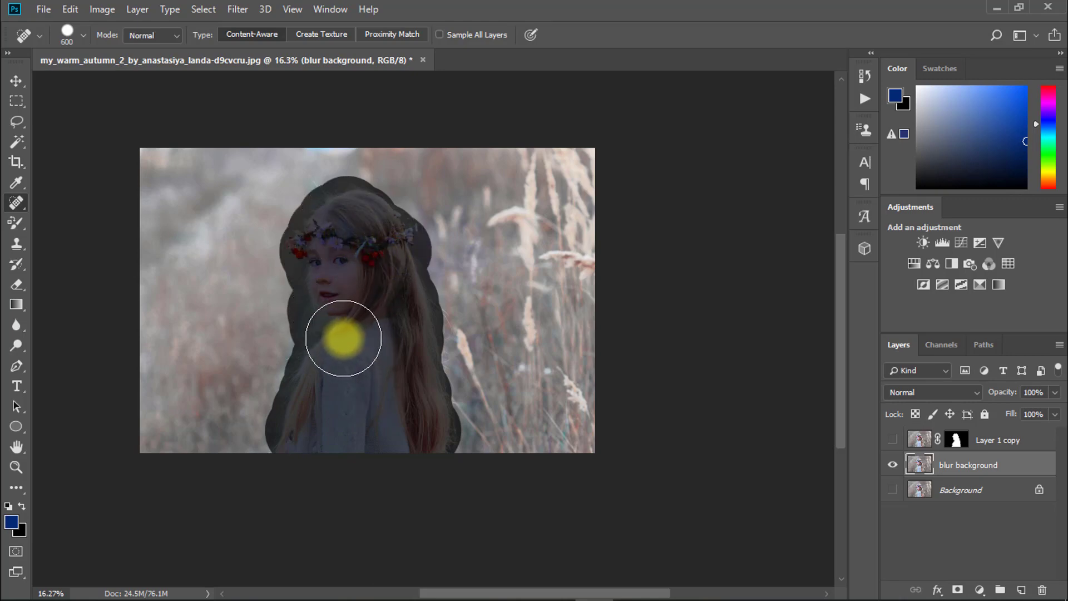
{"action": "left_click_drag", "start_coordinate": [366, 304], "coordinate": [351, 354]}
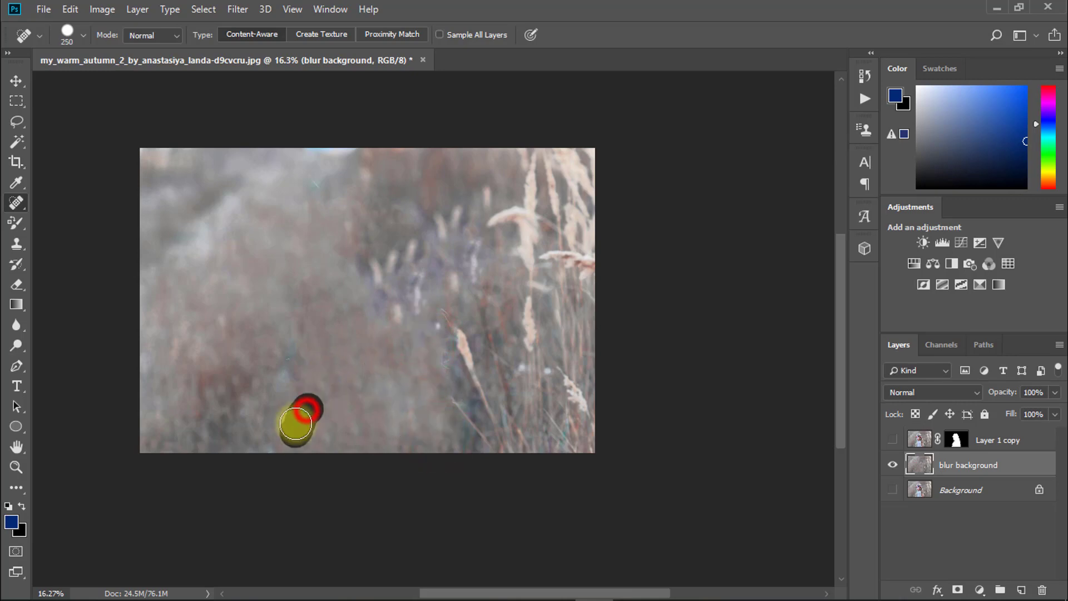
Show the Layer 1 copy cutout over the blur background layer and check its hair edges up close
{"action": "scroll", "coordinate": [421, 340], "scroll_direction": "up", "scroll_amount": 4}
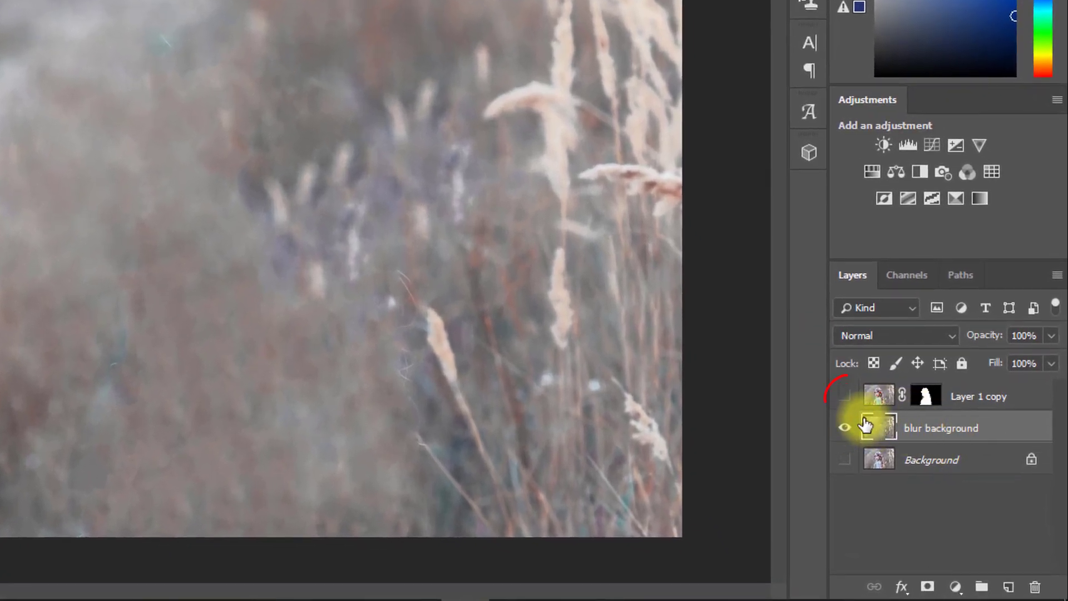
{"action": "left_click", "coordinate": [845, 396]}
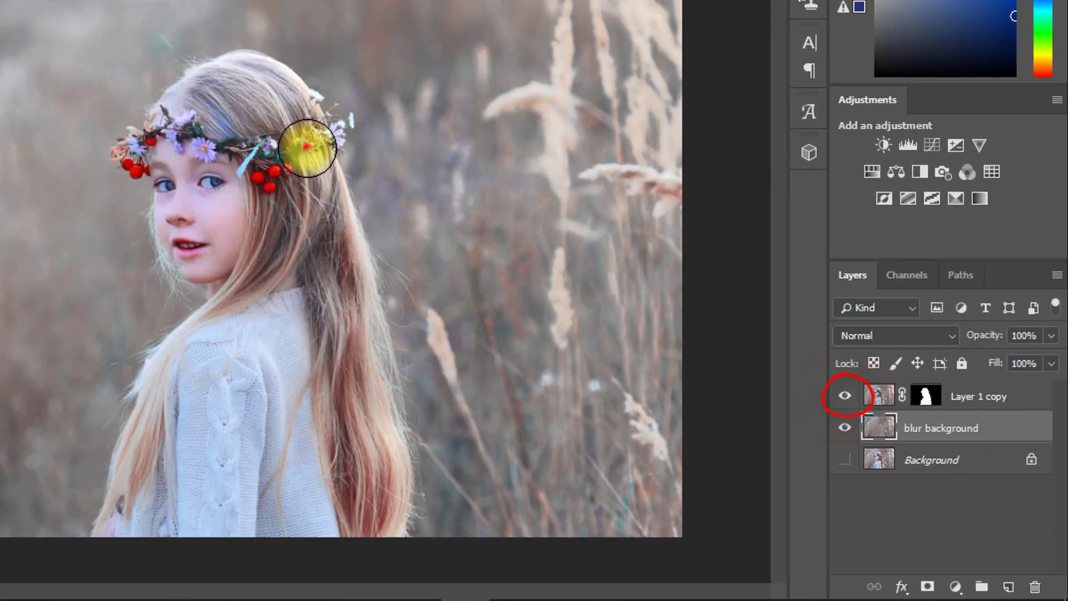
{"action": "left_click", "coordinate": [305, 143]}
{"action": "left_click", "coordinate": [212, 62]}
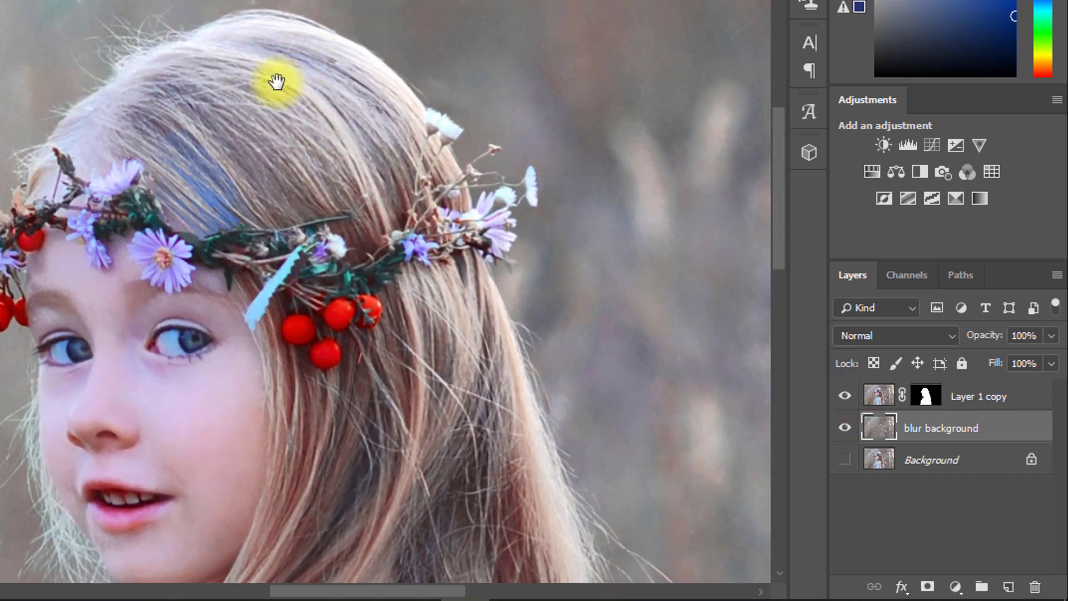
{"action": "left_click", "coordinate": [277, 83], "text": "alt"}
{"action": "key", "text": "ctrl+1"}
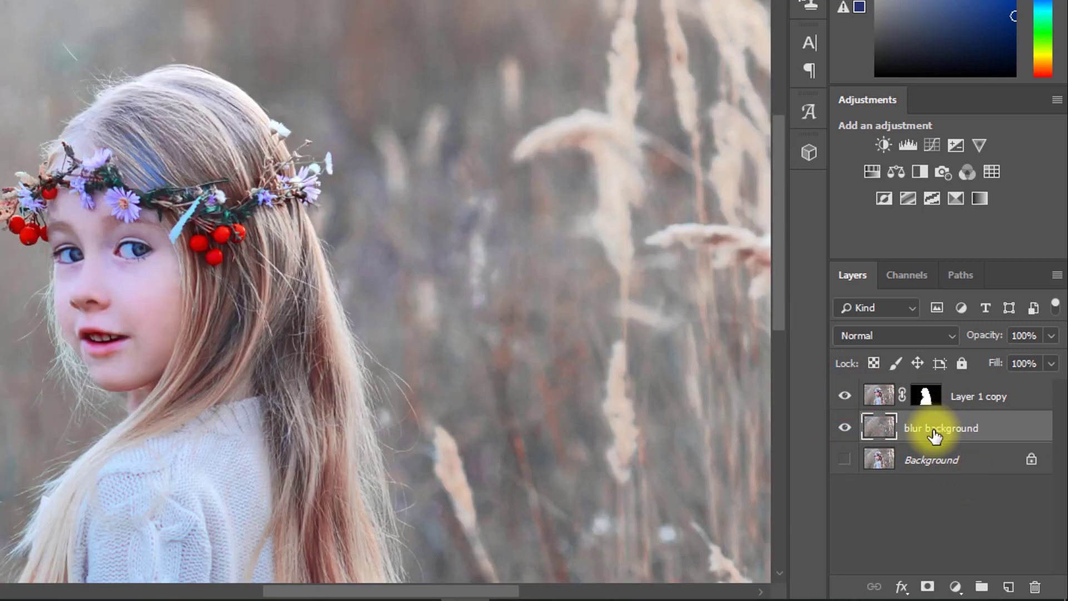
Convert the blur background layer to a Smart Object and start a Tilt-Shift blur on it
{"action": "right_click", "coordinate": [928, 434]}
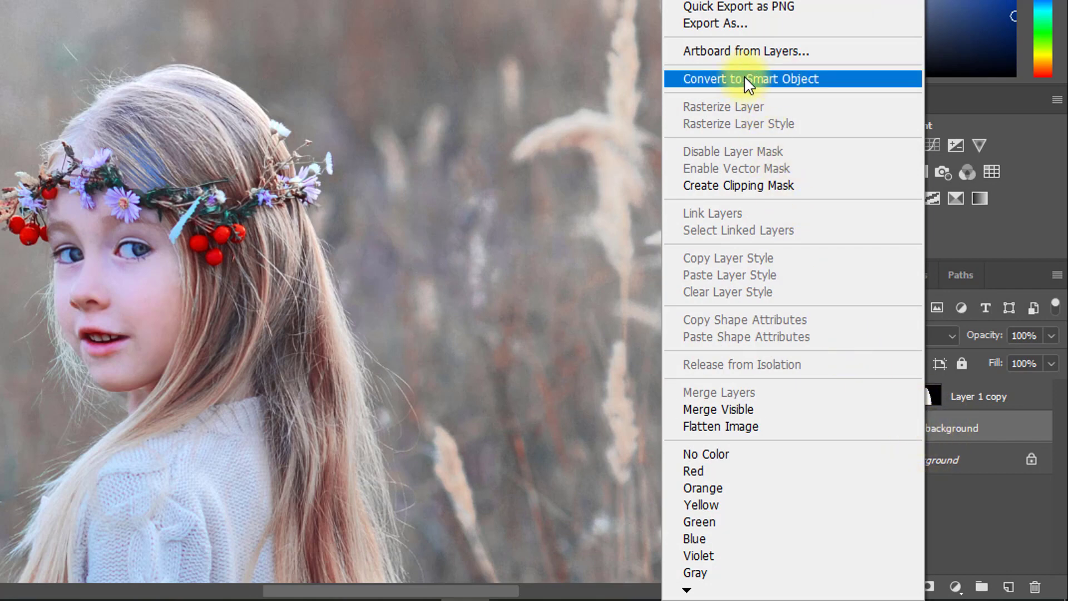
{"action": "left_click", "coordinate": [777, 78]}
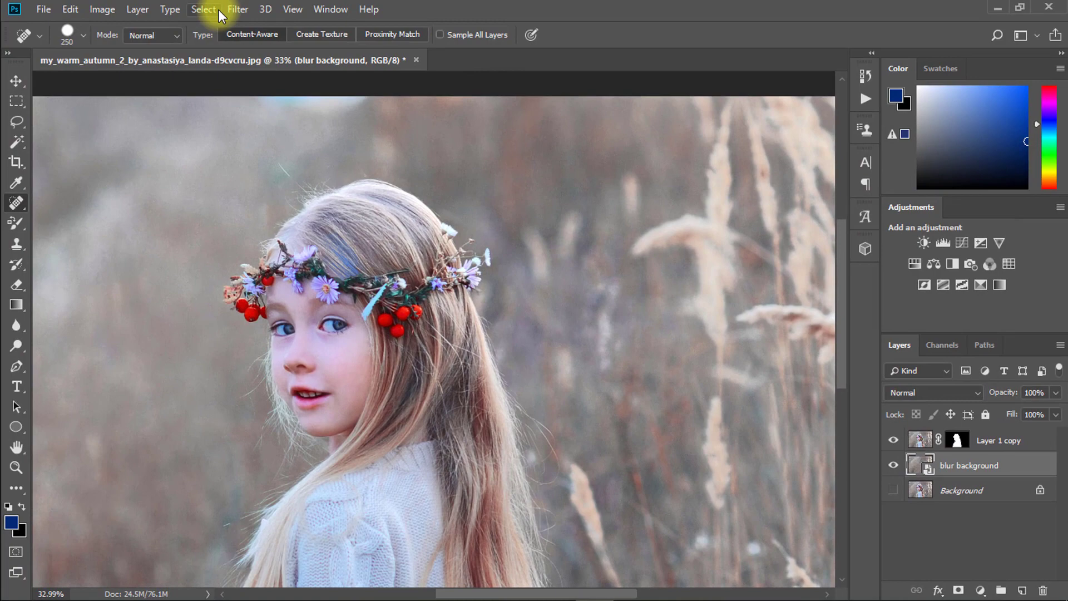
{"action": "left_click", "coordinate": [234, 10]}
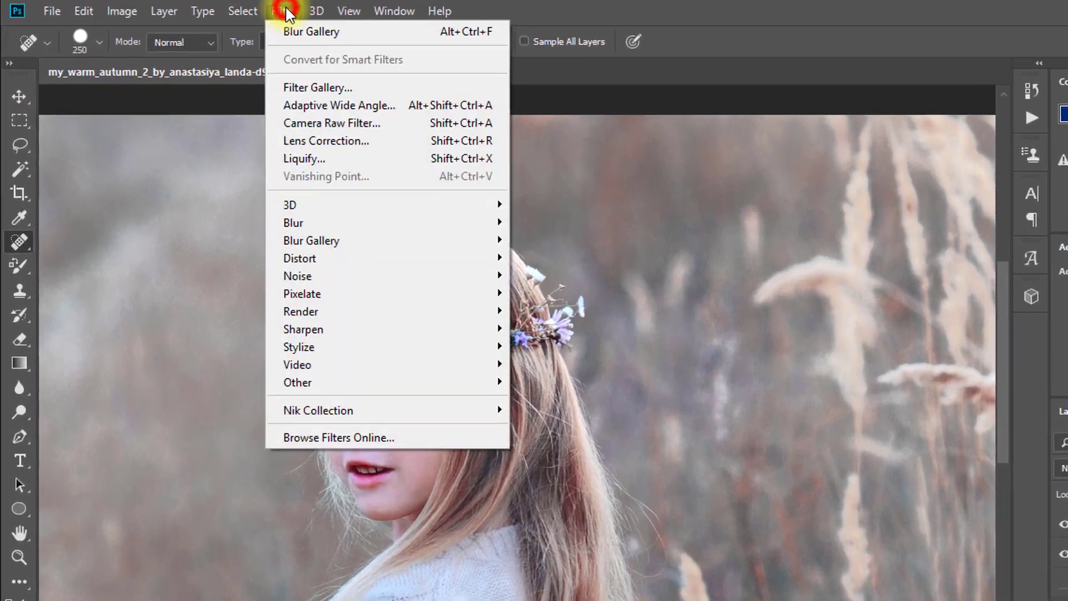
{"action": "left_click", "coordinate": [474, 240]}
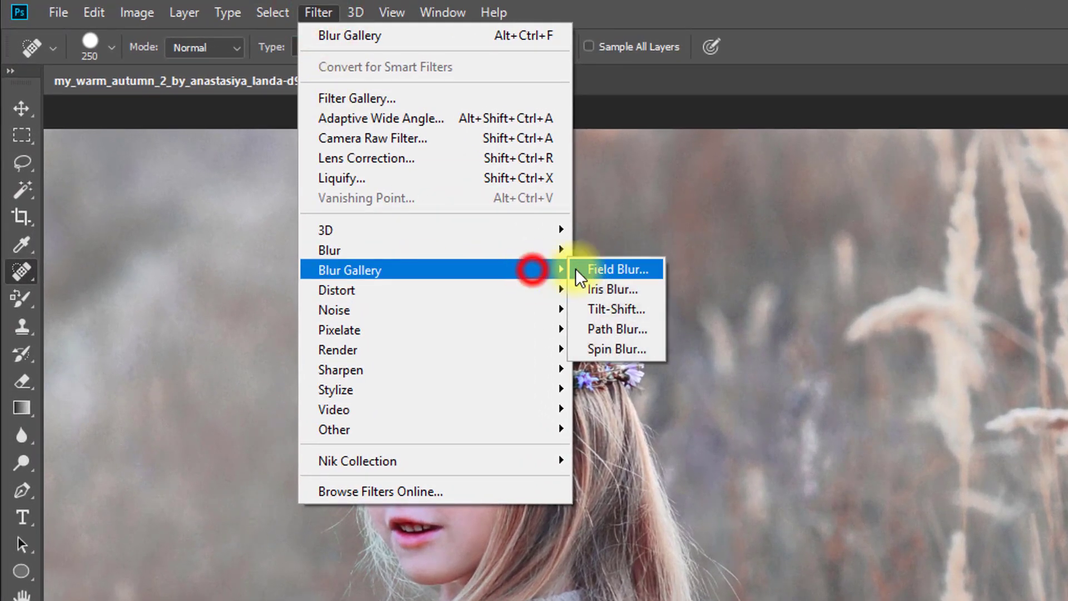
{"action": "left_click", "coordinate": [633, 309]}
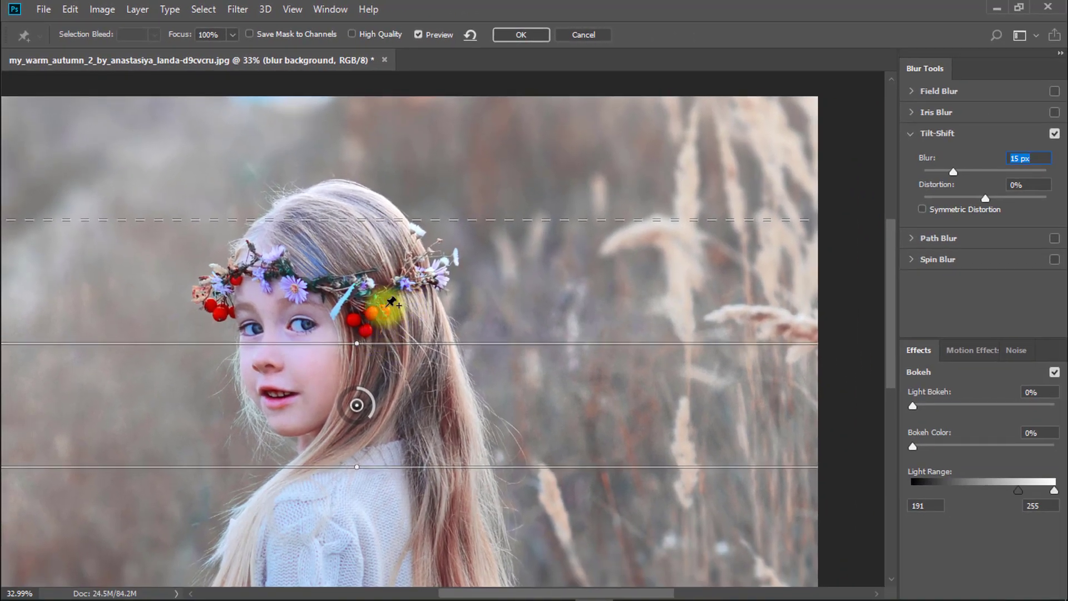
Move the Tilt-Shift focus band down to the girl's lower sweater and set the Blur to 120 px
{"action": "left_click", "coordinate": [404, 317], "text": "alt"}
{"action": "left_click_drag", "start_coordinate": [397, 339], "coordinate": [414, 250]}
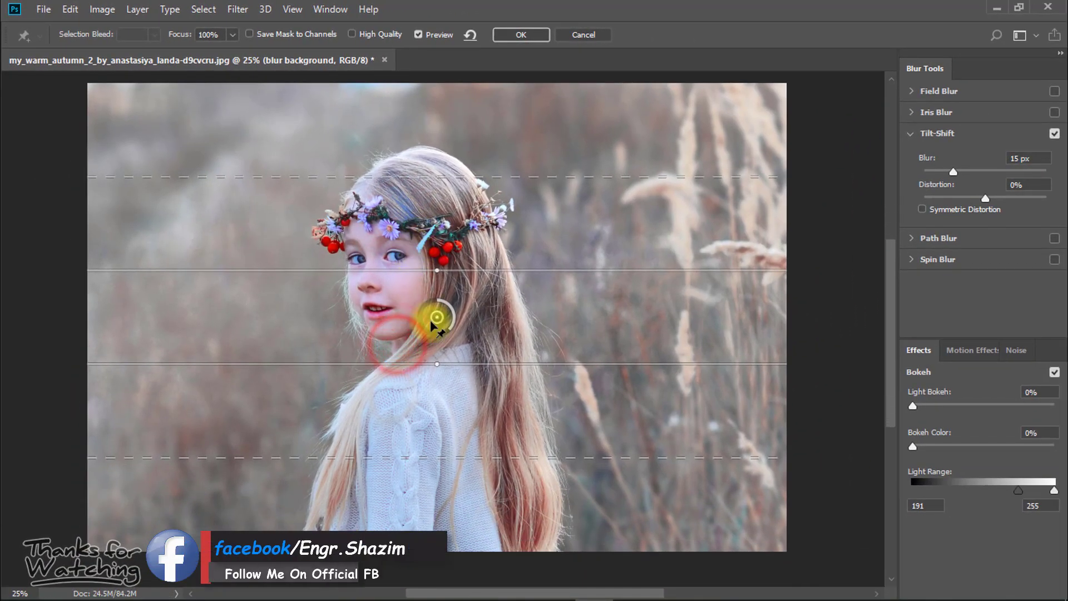
{"action": "left_click_drag", "start_coordinate": [433, 344], "coordinate": [425, 497]}
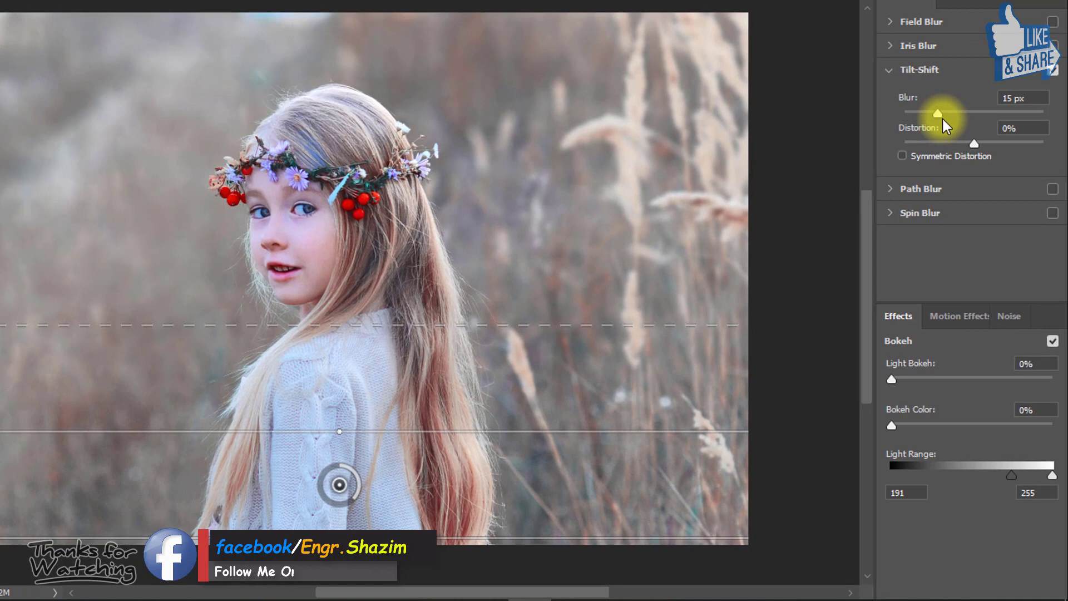
{"action": "left_click_drag", "start_coordinate": [940, 115], "coordinate": [982, 111]}
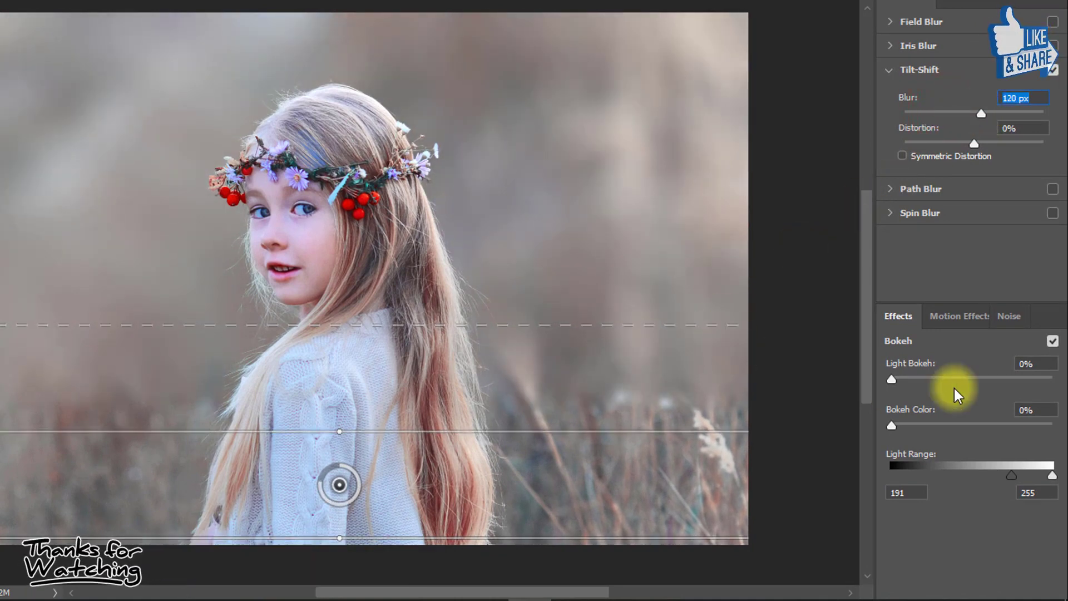
Set Light Bokeh and Bokeh Color to 60% with a Light Range of 191 to 192, and apply the Tilt-Shift blur
{"action": "left_click_drag", "start_coordinate": [892, 378], "coordinate": [990, 383]}
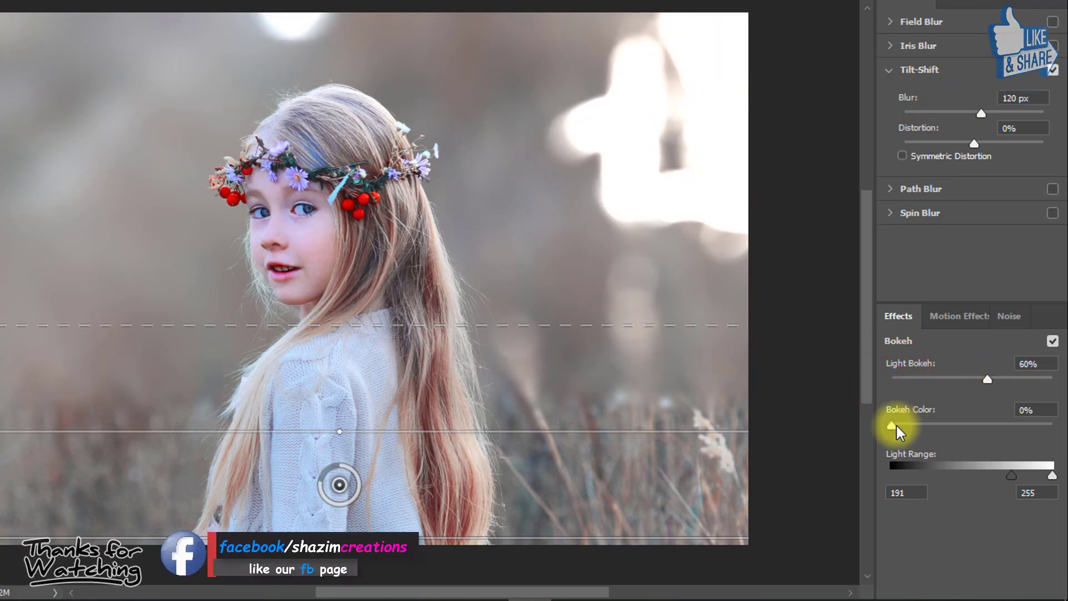
{"action": "left_click_drag", "start_coordinate": [892, 426], "coordinate": [984, 423]}
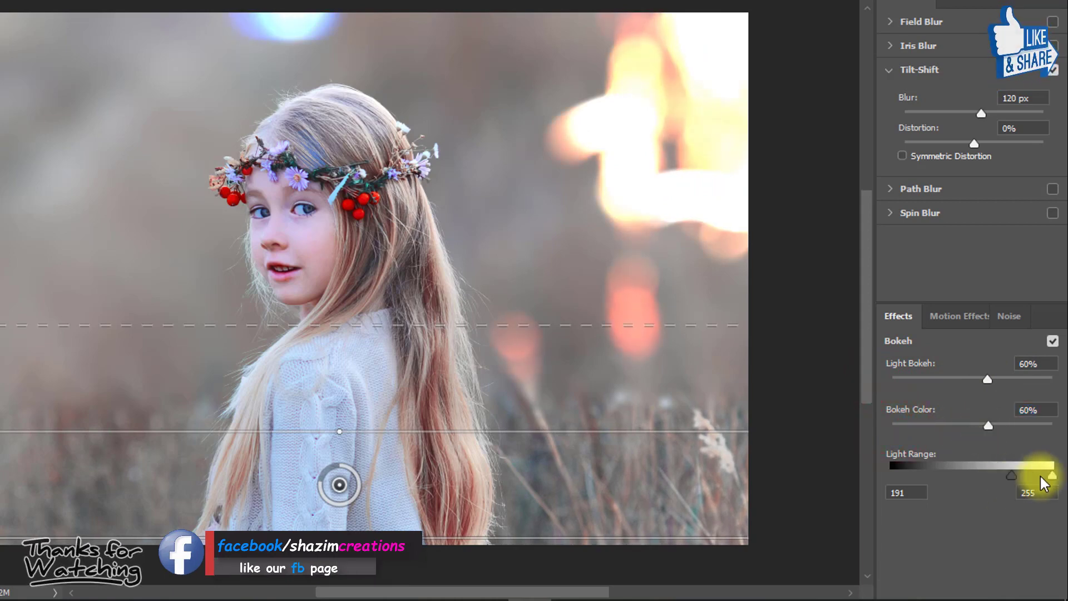
{"action": "left_click_drag", "start_coordinate": [1050, 476], "coordinate": [1014, 475]}
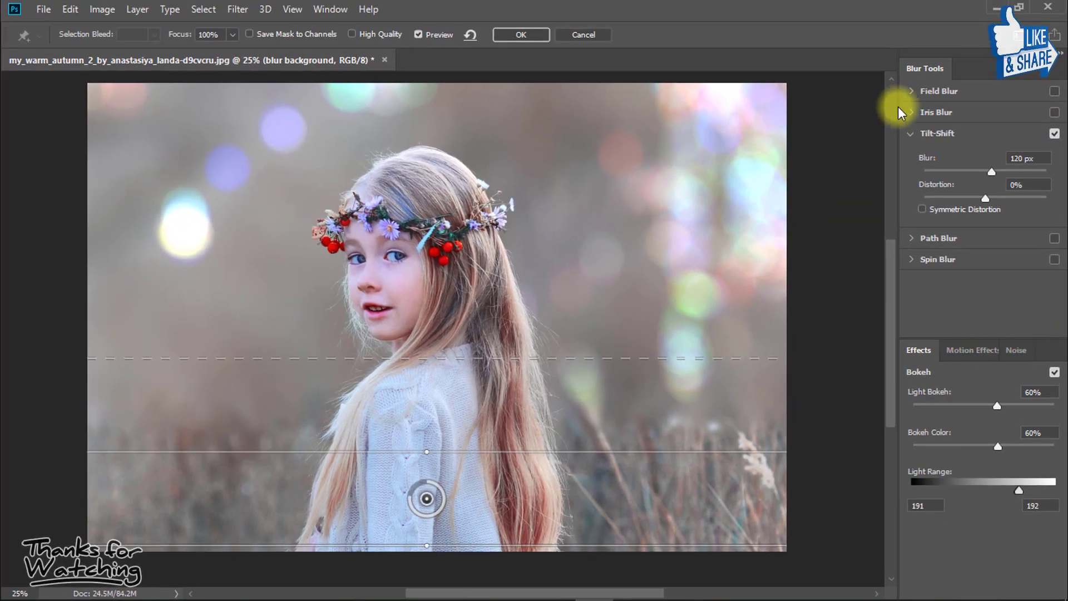
{"action": "left_click", "coordinate": [522, 35]}
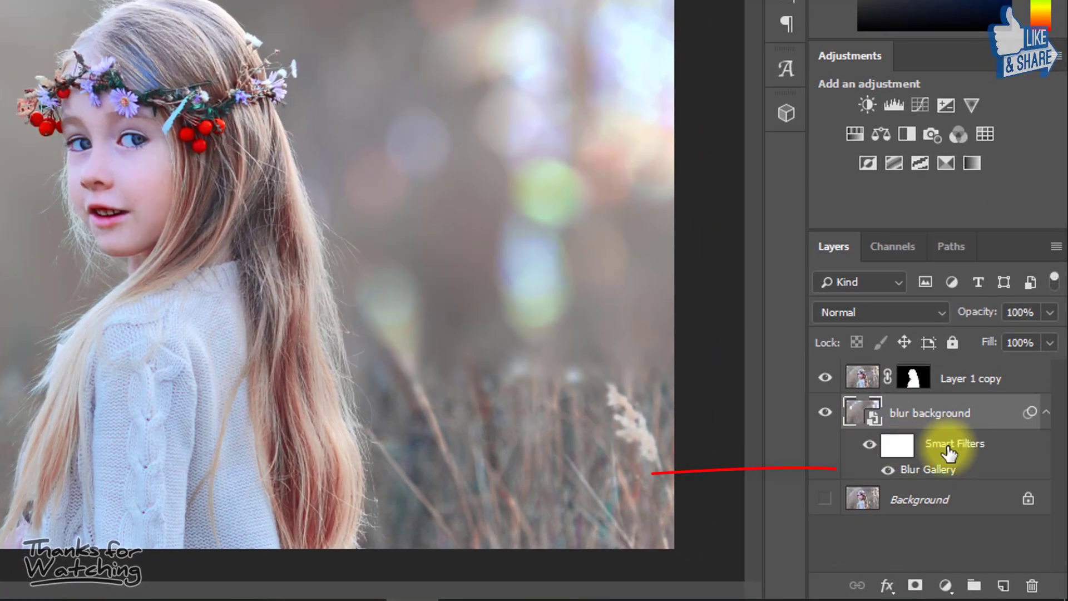
Re-edit the Blur Gallery smart filter with a Blur of 113 px and a Light Range of 188 to 189, and apply it
{"action": "double_click", "coordinate": [929, 472]}
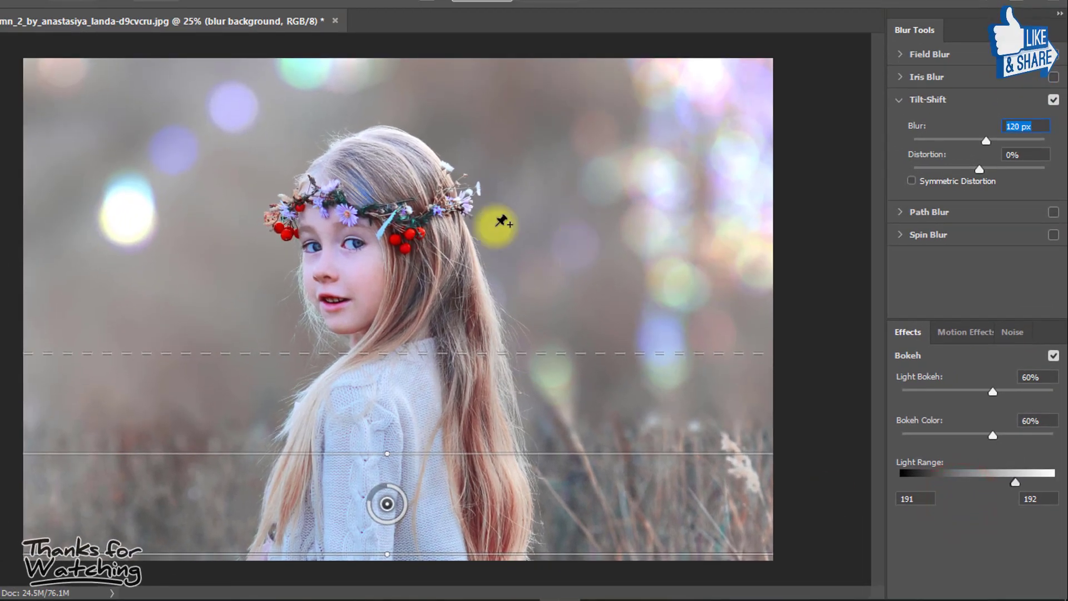
{"action": "mouse_move", "coordinate": [988, 139]}
{"action": "left_mouse_down"}
{"action": "mouse_move", "coordinate": [1024, 139]}
{"action": "mouse_move", "coordinate": [925, 146]}
{"action": "mouse_move", "coordinate": [981, 148]}
{"action": "left_mouse_up"}
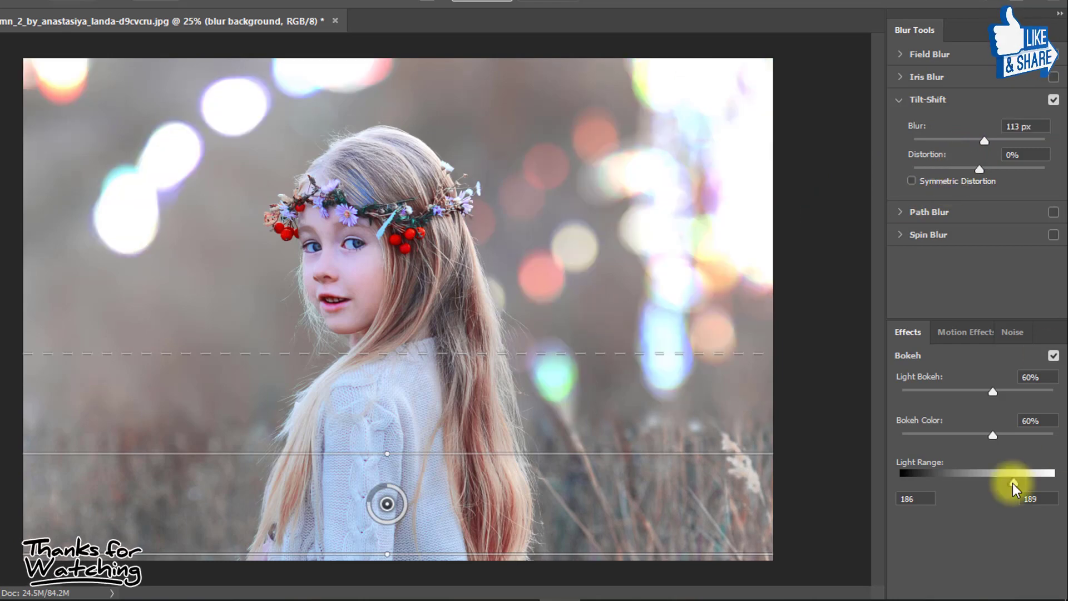
{"action": "left_click_drag", "start_coordinate": [1013, 483], "coordinate": [1014, 483]}
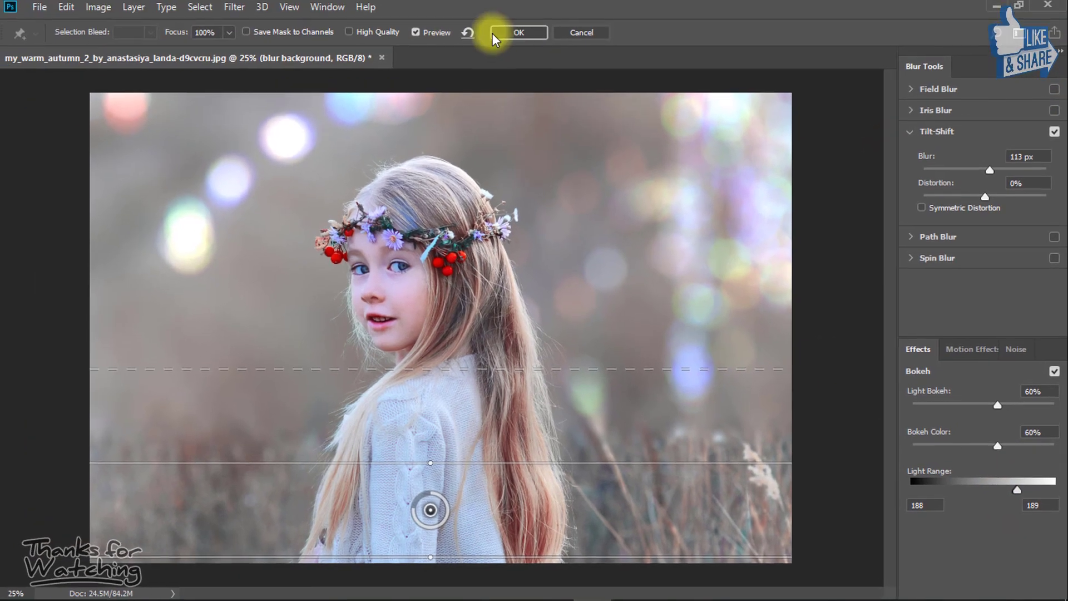
{"action": "left_click", "coordinate": [511, 35]}
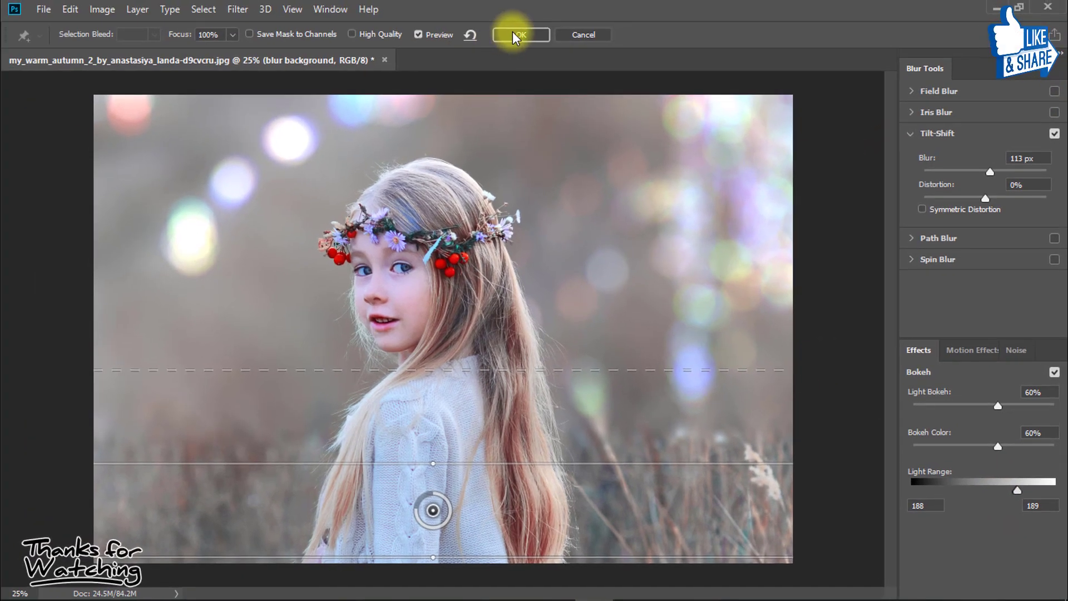
{"action": "left_click", "coordinate": [517, 36]}
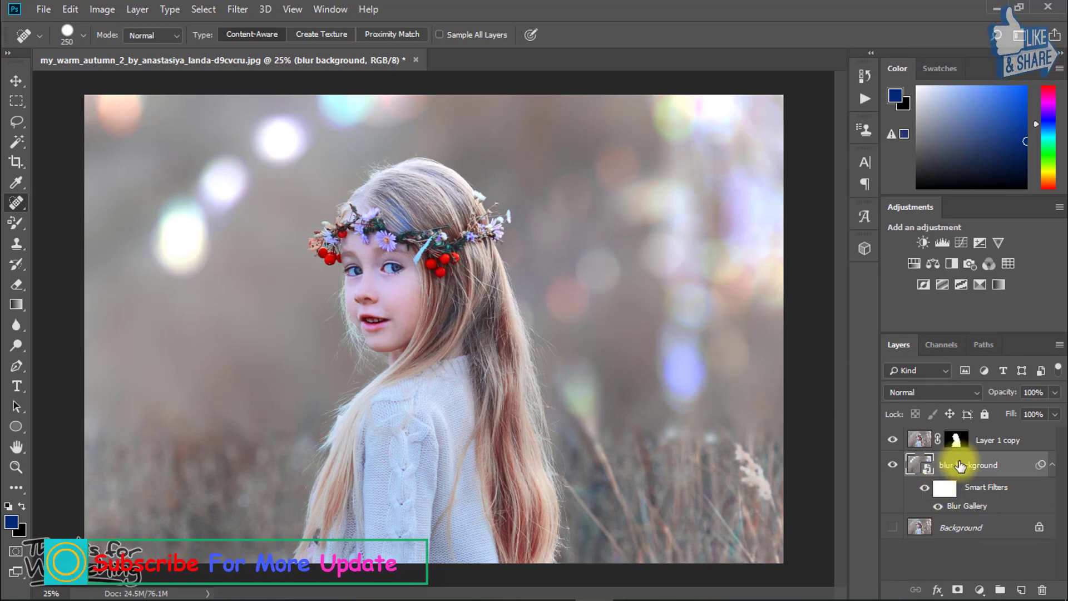
Show and duplicate the Background layer, and rename the duplicate as "Hair Details"
{"action": "scroll", "coordinate": [423, 160], "scroll_direction": "up", "scroll_amount": 4}
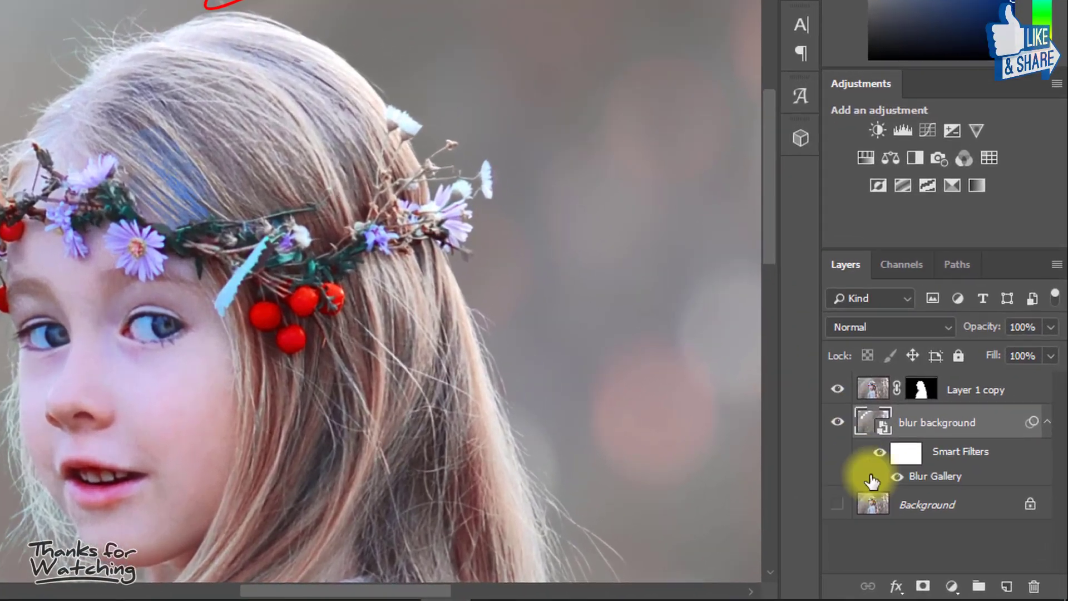
{"action": "left_click", "coordinate": [932, 525]}
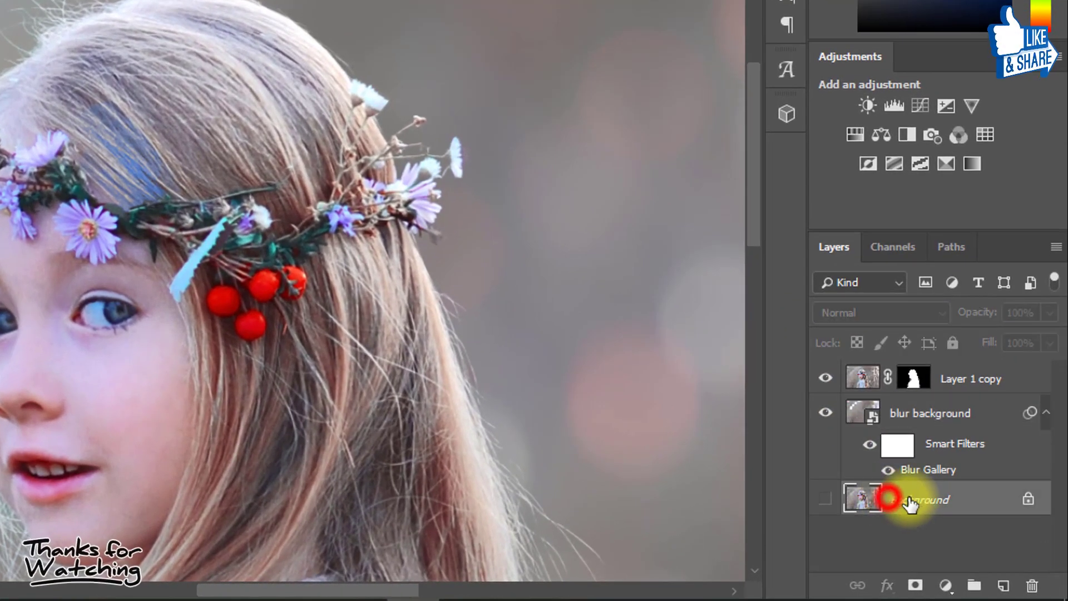
{"action": "left_click", "coordinate": [890, 525]}
{"action": "key", "text": "ctrl+j"}
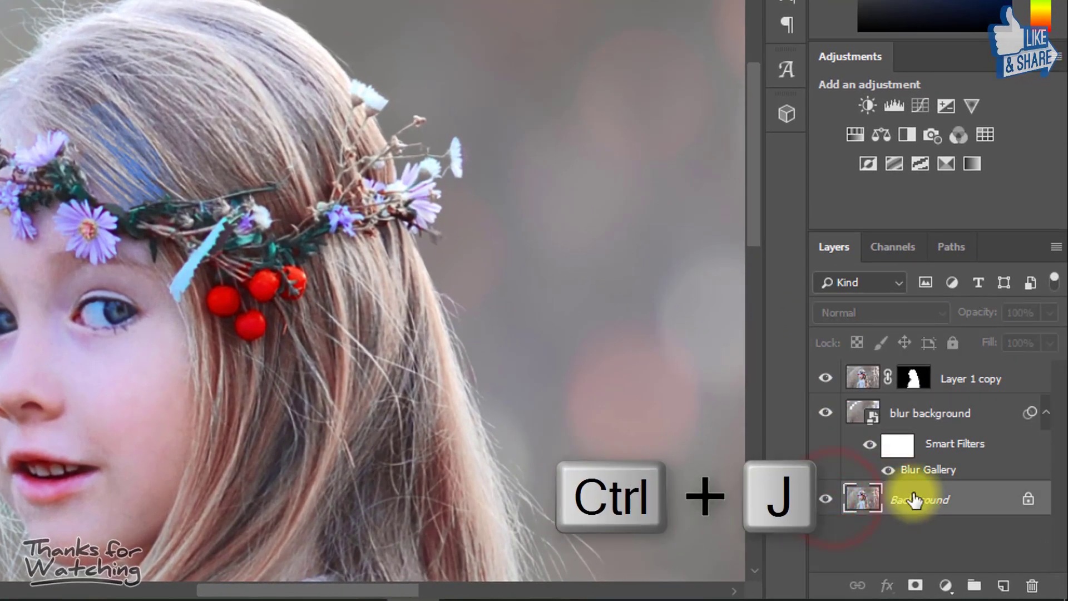
{"action": "double_click", "coordinate": [906, 499]}
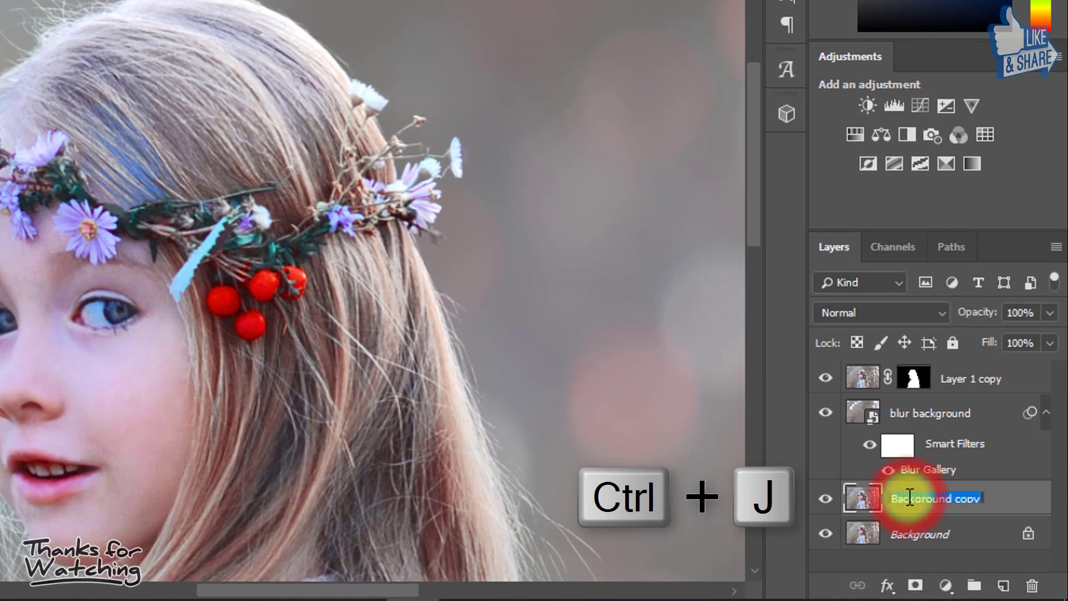
{"action": "type", "text": "Hair Det"}
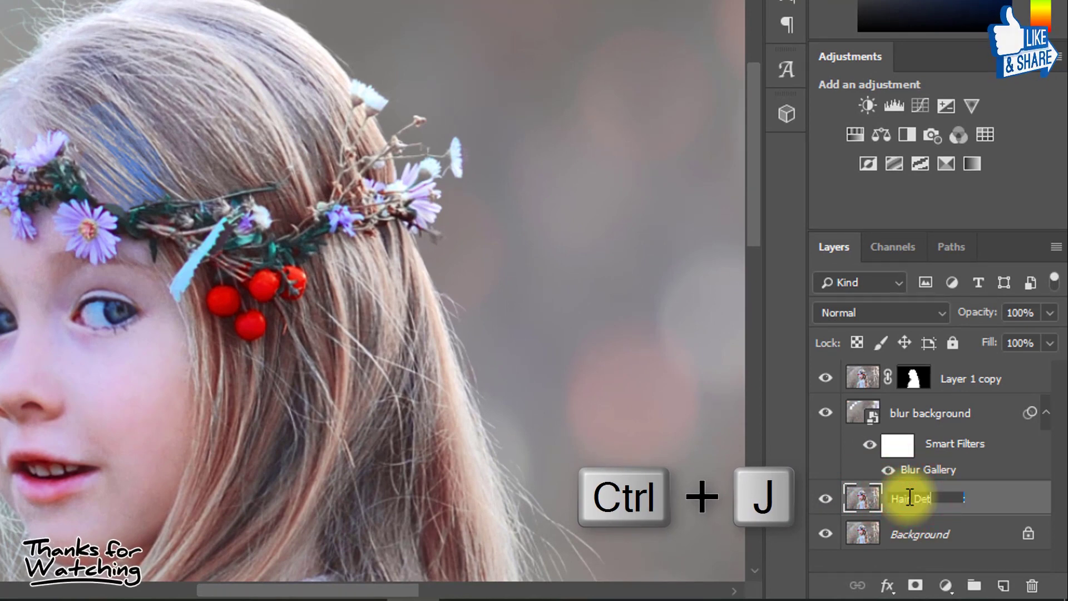
{"action": "type", "text": "ails"}
{"action": "key", "text": "Return"}
{"action": "left_click", "coordinate": [986, 504]}
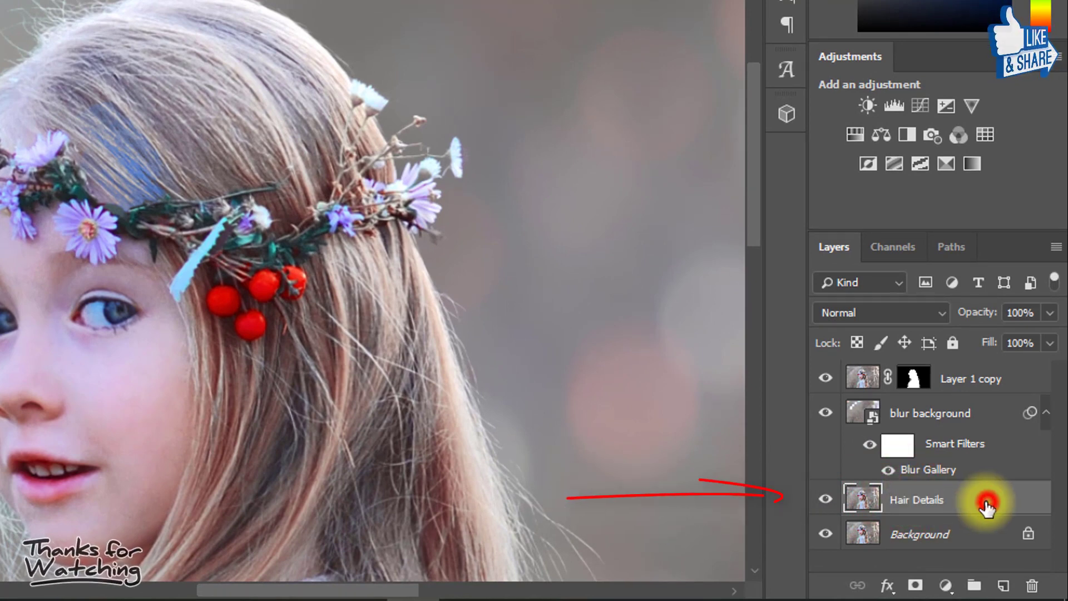
Move the Hair Details layer above Layer 1 copy and hide it completely with a black layer mask
{"action": "left_click_drag", "start_coordinate": [987, 503], "coordinate": [918, 378]}
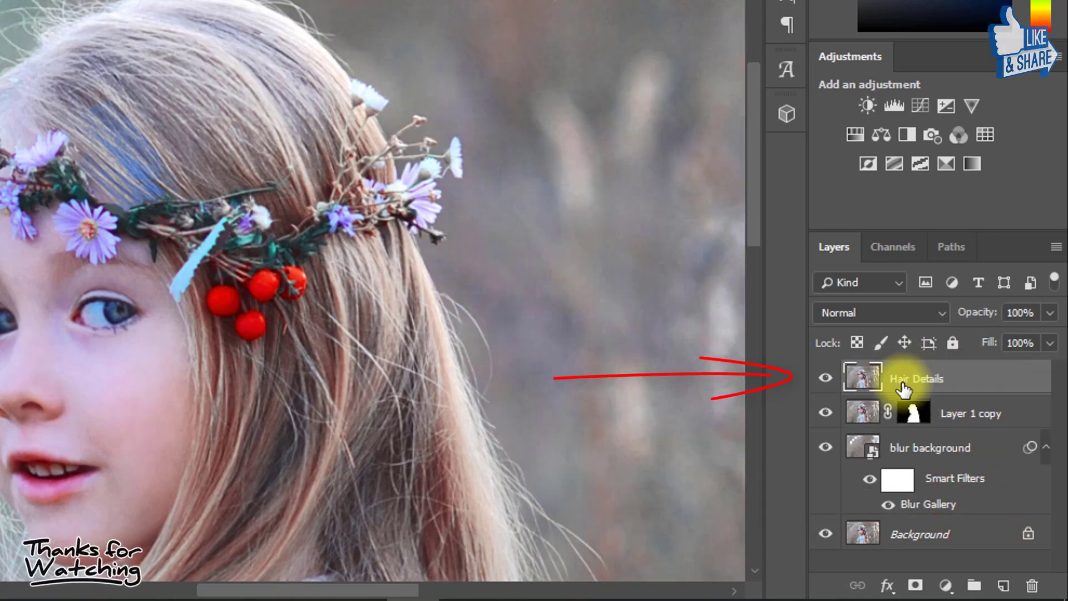
{"action": "left_click", "coordinate": [167, 85], "text": "alt"}
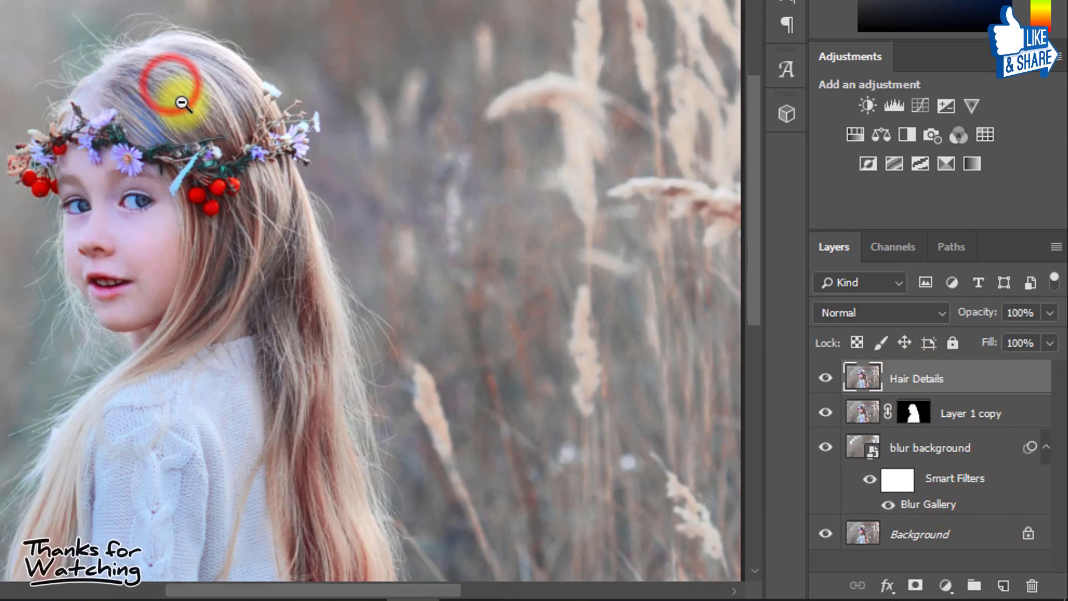
{"action": "left_click", "coordinate": [914, 585], "text": "alt"}
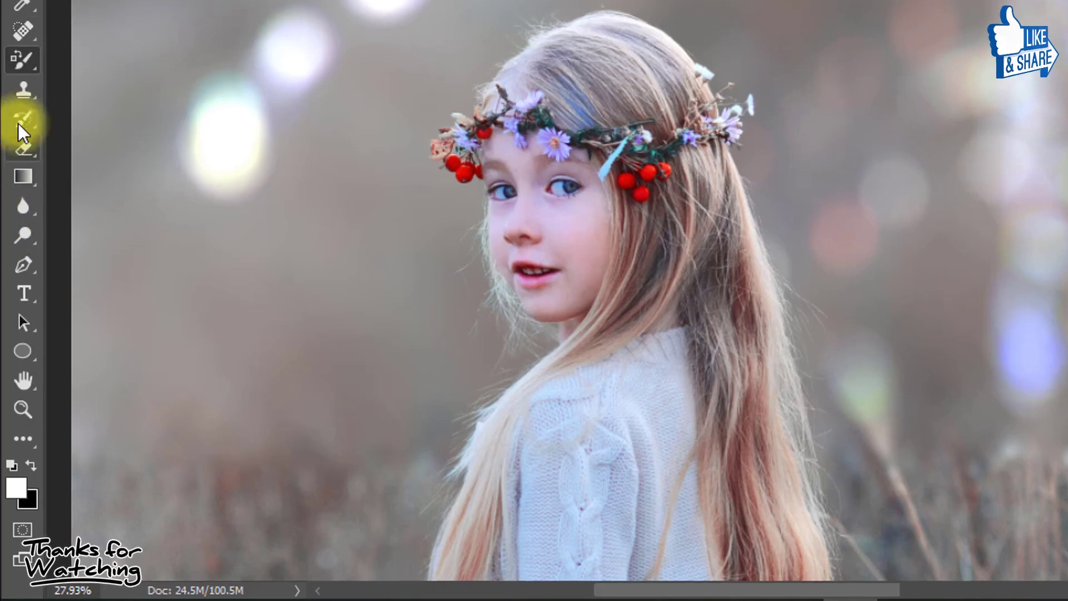
Paint white on the Hair Details mask with the Brush tool at size 60 to reveal the flyaway hairs above the girl's head
{"action": "right_click", "coordinate": [24, 57]}
{"action": "left_click", "coordinate": [142, 59]}
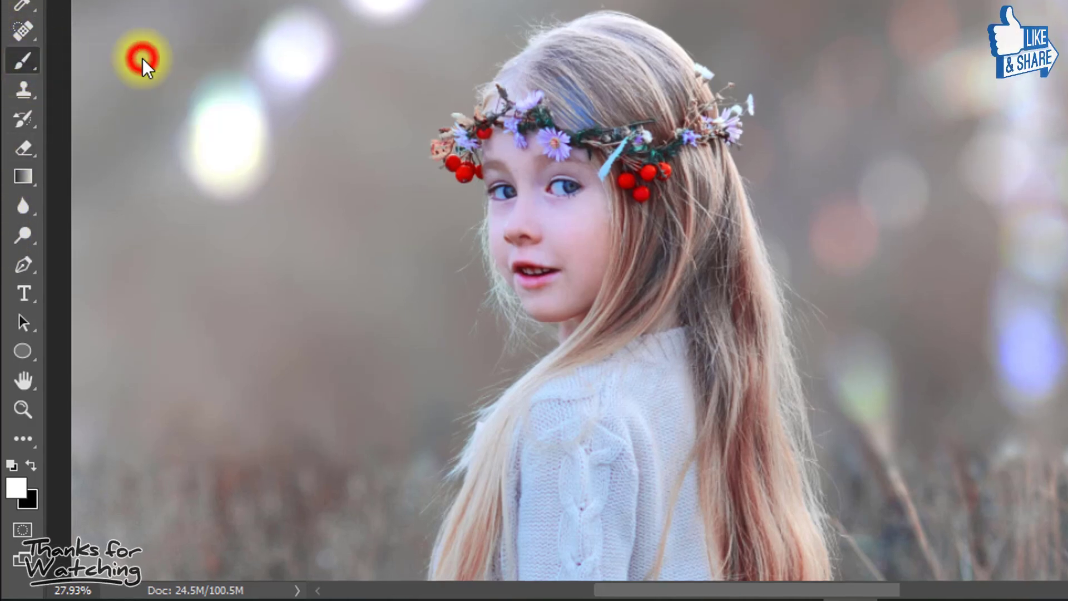
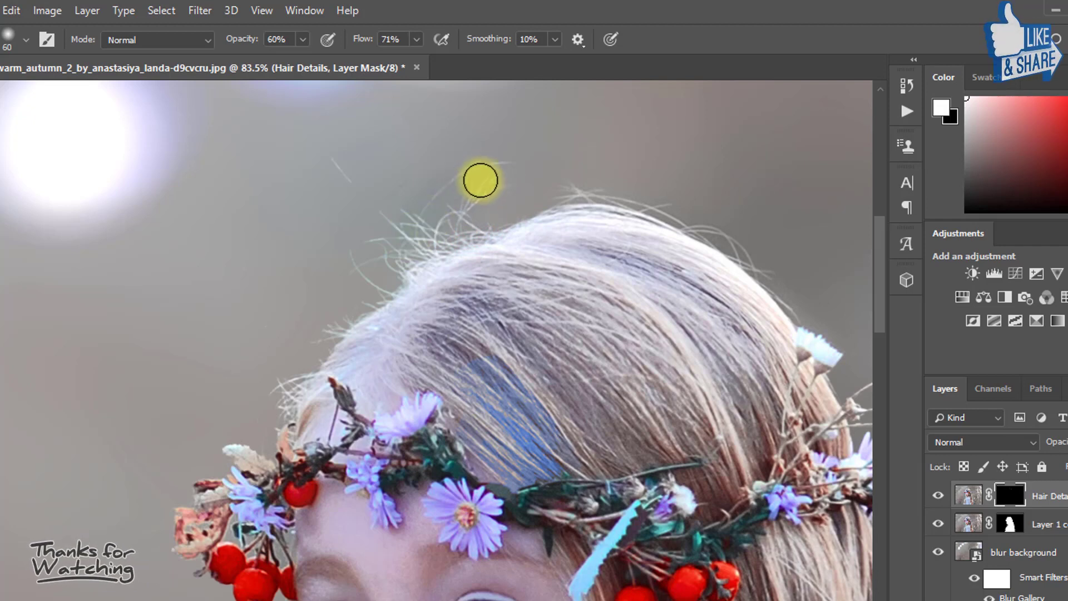
{"action": "mouse_move", "coordinate": [435, 199]}
{"action": "left_mouse_down"}
{"action": "mouse_move", "coordinate": [406, 218]}
{"action": "mouse_move", "coordinate": [348, 175]}
{"action": "mouse_move", "coordinate": [362, 203]}
{"action": "mouse_move", "coordinate": [323, 143]}
{"action": "mouse_move", "coordinate": [398, 269]}
{"action": "left_mouse_up"}
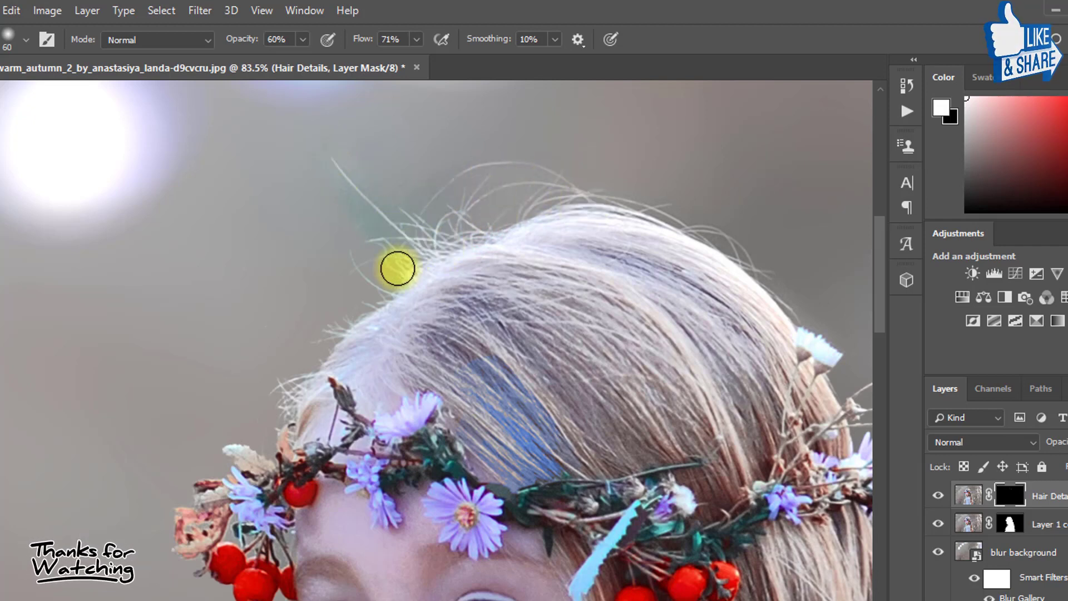
{"action": "left_click_drag", "start_coordinate": [434, 301], "coordinate": [396, 332]}
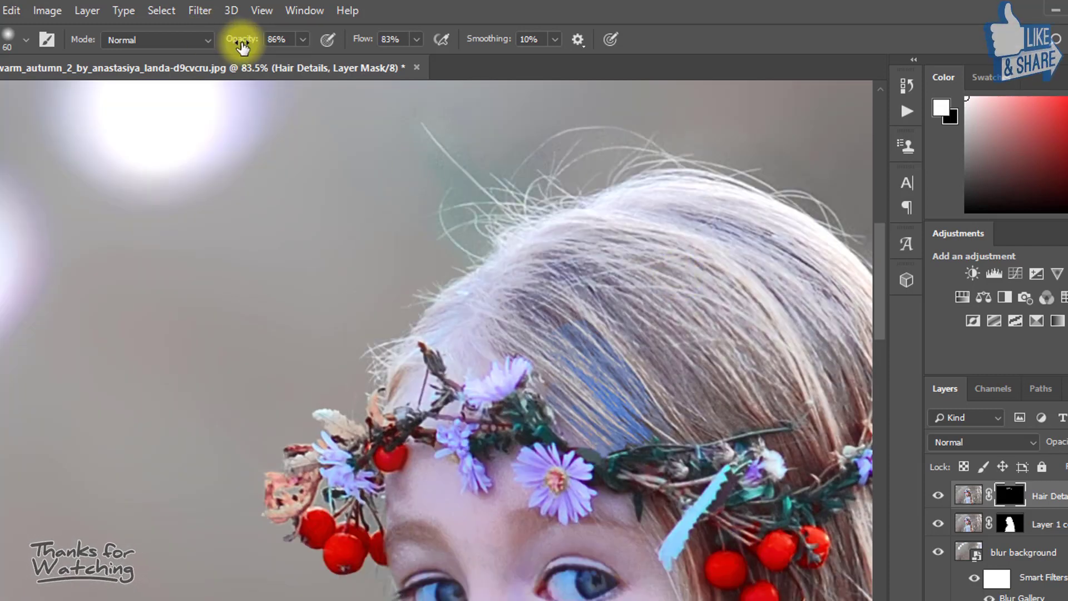
Set the brush Opacity and Flow to 70% and paint in the stray hairs from the forehead up to the crown of the head
{"action": "left_click", "coordinate": [277, 37]}
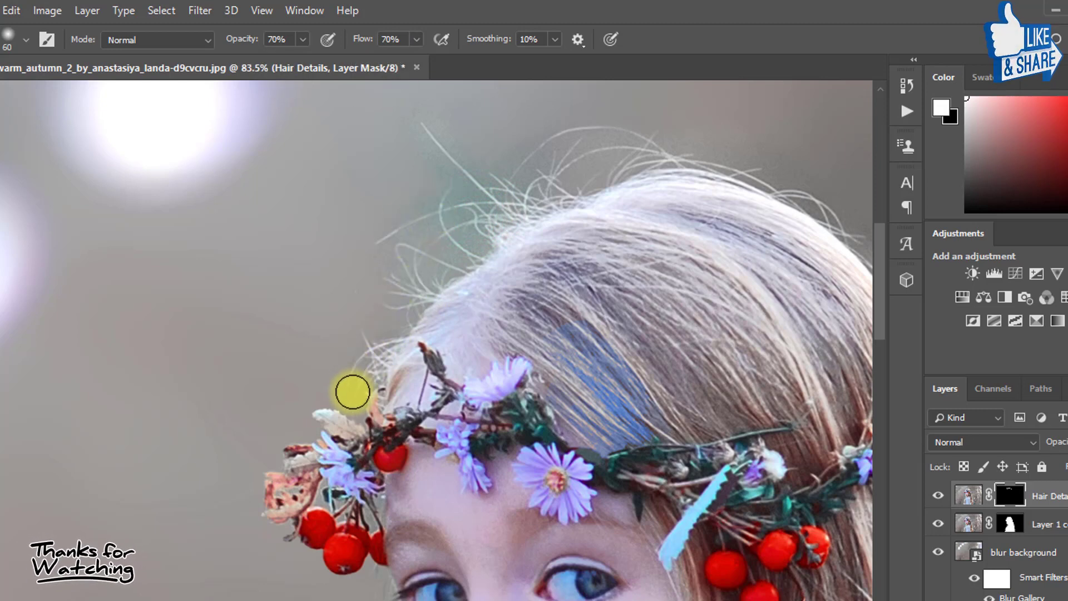
{"action": "mouse_move", "coordinate": [359, 383]}
{"action": "left_mouse_down"}
{"action": "mouse_move", "coordinate": [465, 174]}
{"action": "mouse_move", "coordinate": [418, 279]}
{"action": "left_mouse_up"}
{"action": "mouse_move", "coordinate": [382, 228]}
{"action": "left_mouse_down"}
{"action": "mouse_move", "coordinate": [427, 231]}
{"action": "mouse_move", "coordinate": [374, 233]}
{"action": "mouse_move", "coordinate": [339, 253]}
{"action": "mouse_move", "coordinate": [412, 233]}
{"action": "left_mouse_up"}
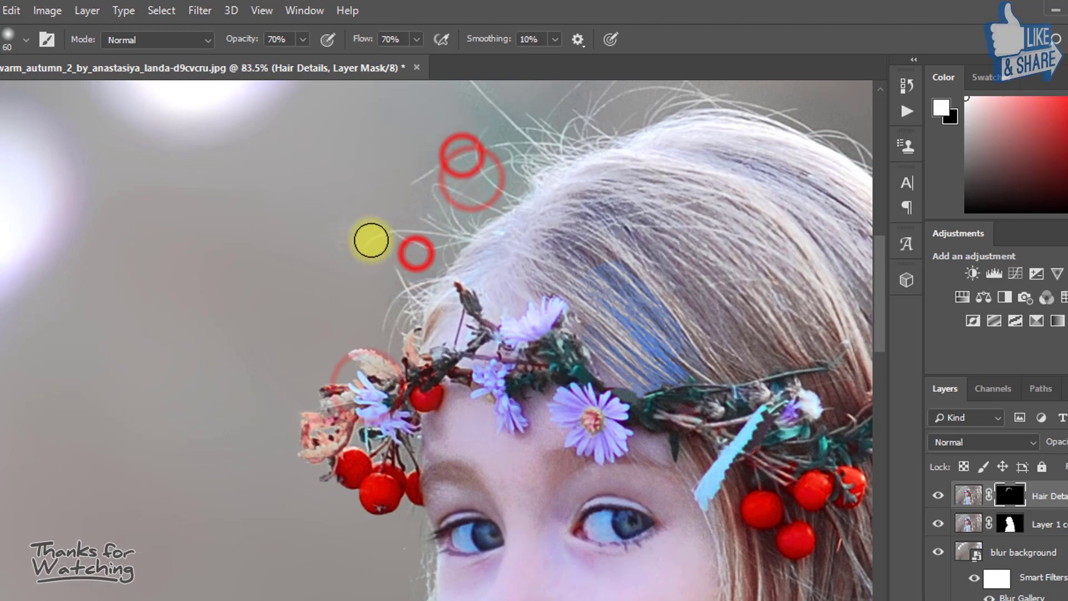
{"action": "left_click_drag", "start_coordinate": [523, 172], "coordinate": [456, 252]}
{"action": "left_click_drag", "start_coordinate": [501, 210], "coordinate": [489, 209]}
{"action": "left_click_drag", "start_coordinate": [684, 208], "coordinate": [582, 149]}
{"action": "left_click_drag", "start_coordinate": [575, 148], "coordinate": [618, 148]}
{"action": "left_click_drag", "start_coordinate": [548, 291], "coordinate": [602, 90]}
{"action": "left_click_drag", "start_coordinate": [282, 269], "coordinate": [359, 211]}
{"action": "mouse_move", "coordinate": [359, 211]}
{"action": "left_mouse_down"}
{"action": "mouse_move", "coordinate": [255, 192]}
{"action": "mouse_move", "coordinate": [276, 206]}
{"action": "left_mouse_up"}
Paint in the fine details along the front edge of the flower wreath and face with a smaller brush
{"action": "mouse_move", "coordinate": [374, 282]}
{"action": "left_mouse_down"}
{"action": "mouse_move", "coordinate": [382, 351]}
{"action": "mouse_move", "coordinate": [373, 346]}
{"action": "mouse_move", "coordinate": [326, 434]}
{"action": "mouse_move", "coordinate": [323, 470]}
{"action": "left_mouse_up"}
{"action": "key", "text": "bracketleft"}
{"action": "key", "text": "bracketleft"}
{"action": "key", "text": "bracketleft"}
{"action": "mouse_move", "coordinate": [377, 436]}
{"action": "left_mouse_down"}
{"action": "mouse_move", "coordinate": [321, 489]}
{"action": "mouse_move", "coordinate": [363, 377]}
{"action": "left_mouse_up"}
{"action": "left_click_drag", "start_coordinate": [393, 336], "coordinate": [426, 441]}
{"action": "mouse_move", "coordinate": [398, 478]}
{"action": "left_mouse_down"}
{"action": "mouse_move", "coordinate": [397, 448]}
{"action": "mouse_move", "coordinate": [410, 447]}
{"action": "mouse_move", "coordinate": [401, 473]}
{"action": "left_mouse_up"}
{"action": "key", "text": "bracketleft"}
{"action": "left_click", "coordinate": [404, 416]}
{"action": "mouse_move", "coordinate": [386, 498]}
{"action": "left_mouse_down"}
{"action": "mouse_move", "coordinate": [436, 489]}
{"action": "mouse_move", "coordinate": [503, 504]}
{"action": "left_mouse_up"}
Enlarge the brush and reveal the loose hairs hanging in front of the girl's face and shoulder on the Hair Details mask
{"action": "key", "text": "bracketright"}
{"action": "key", "text": "bracketright"}
{"action": "key", "text": "bracketright"}
{"action": "scroll", "coordinate": [508, 506], "scroll_direction": "down", "scroll_amount": 2}
{"action": "left_click_drag", "start_coordinate": [423, 477], "coordinate": [423, 262]}
{"action": "left_click_drag", "start_coordinate": [396, 562], "coordinate": [439, 345]}
{"action": "left_click_drag", "start_coordinate": [457, 308], "coordinate": [413, 381]}
{"action": "left_click_drag", "start_coordinate": [465, 279], "coordinate": [389, 465]}
{"action": "left_click_drag", "start_coordinate": [463, 195], "coordinate": [408, 380]}
{"action": "mouse_move", "coordinate": [464, 269]}
{"action": "left_mouse_down"}
{"action": "mouse_move", "coordinate": [451, 479]}
{"action": "mouse_move", "coordinate": [441, 469]}
{"action": "left_mouse_up"}
{"action": "left_click_drag", "start_coordinate": [527, 422], "coordinate": [89, 470]}
Paint white on the Hair Details mask to restore the hair edge and wreath flowers at the back of the girl's head
{"action": "left_click_drag", "start_coordinate": [373, 321], "coordinate": [392, 415]}
{"action": "left_click_drag", "start_coordinate": [451, 282], "coordinate": [556, 398]}
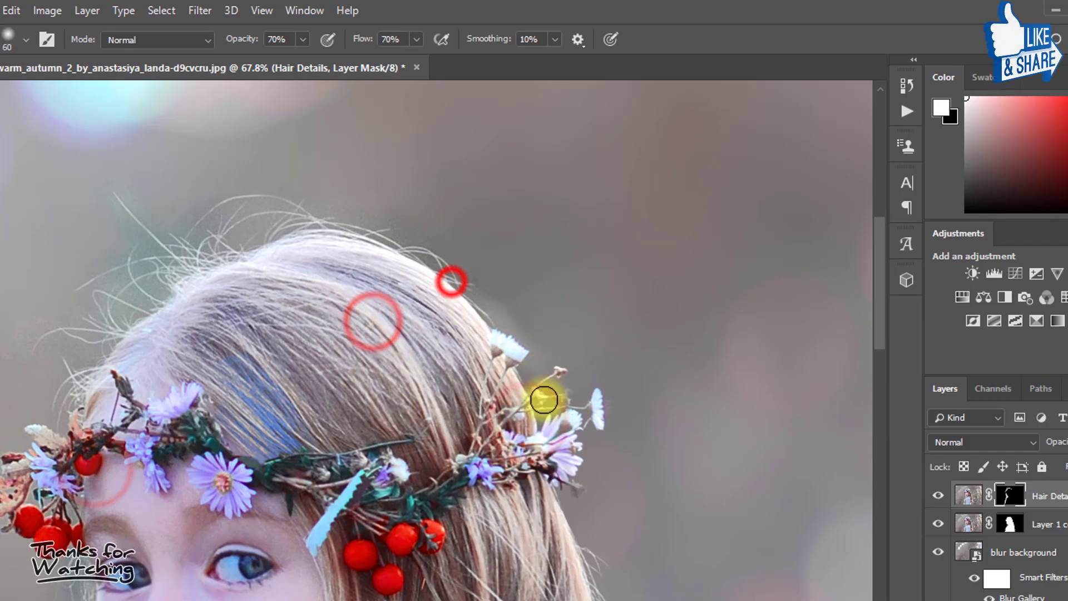
{"action": "left_click_drag", "start_coordinate": [567, 517], "coordinate": [551, 347]}
{"action": "left_click", "coordinate": [539, 324]}
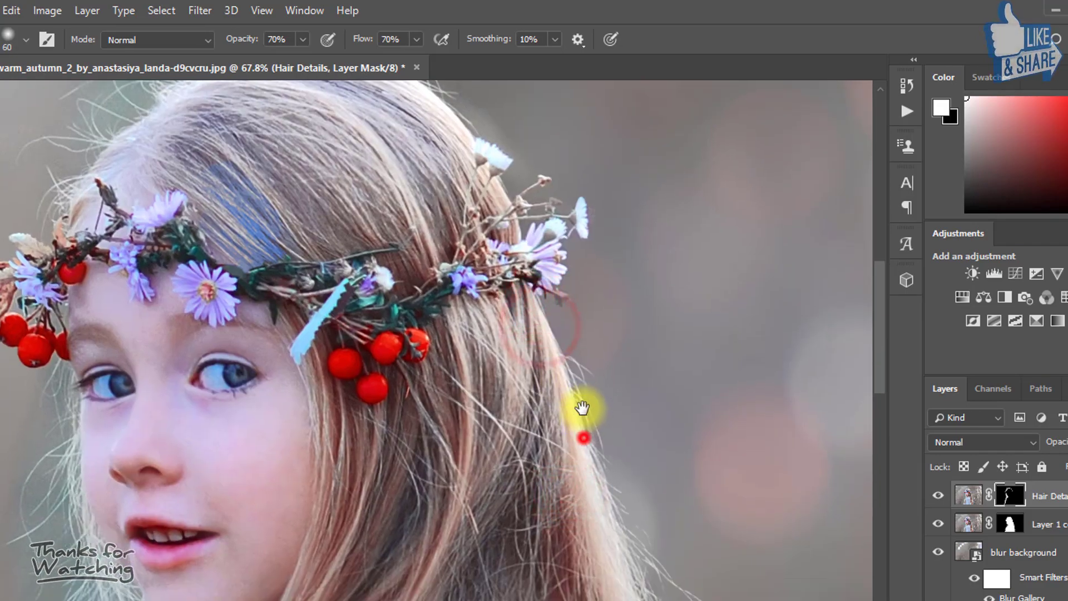
Paint in the loose hairs along the outer edge of the long hair behind the girl's back on the Hair Details mask
{"action": "left_click_drag", "start_coordinate": [583, 437], "coordinate": [556, 317]}
{"action": "left_click", "coordinate": [557, 317]}
{"action": "left_click_drag", "start_coordinate": [578, 416], "coordinate": [505, 321]}
{"action": "mouse_move", "coordinate": [527, 260]}
{"action": "left_mouse_down"}
{"action": "mouse_move", "coordinate": [555, 355]}
{"action": "mouse_move", "coordinate": [521, 226]}
{"action": "left_mouse_up"}
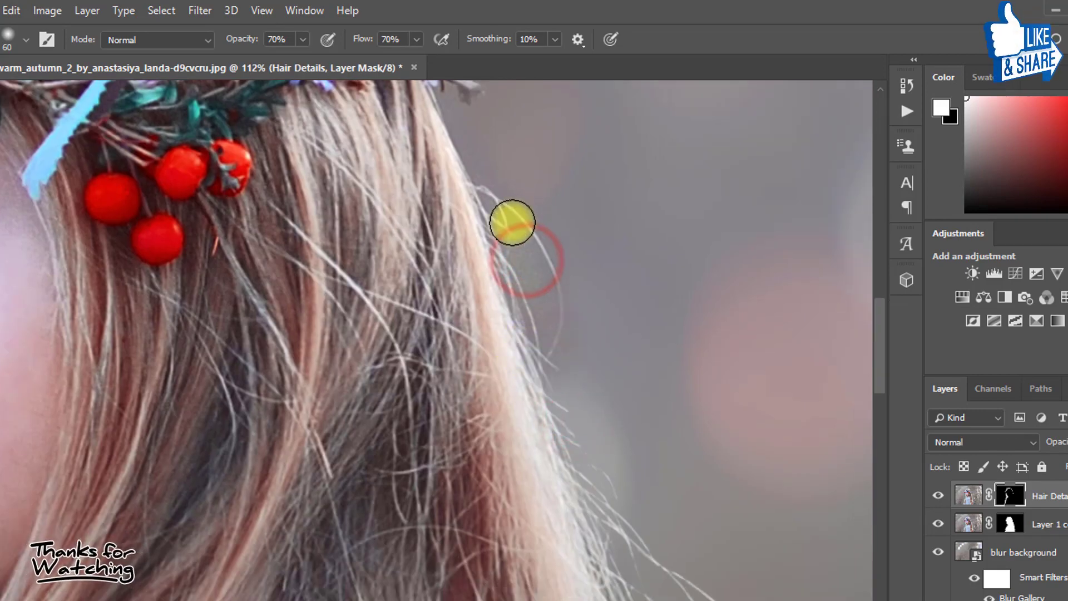
{"action": "left_click_drag", "start_coordinate": [581, 469], "coordinate": [518, 326]}
{"action": "left_click", "coordinate": [489, 226]}
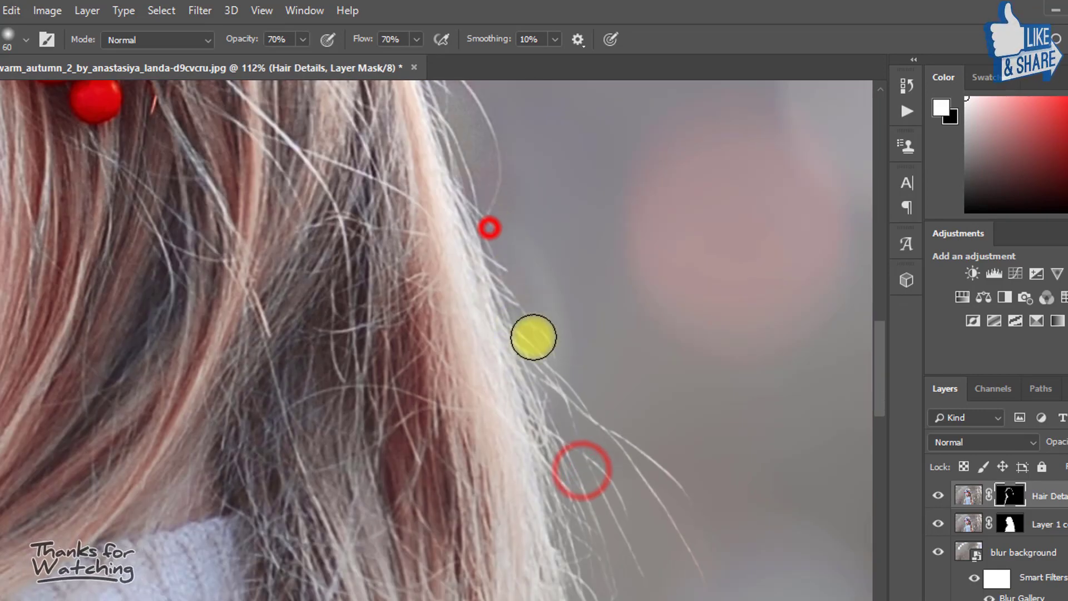
{"action": "left_click", "coordinate": [552, 433]}
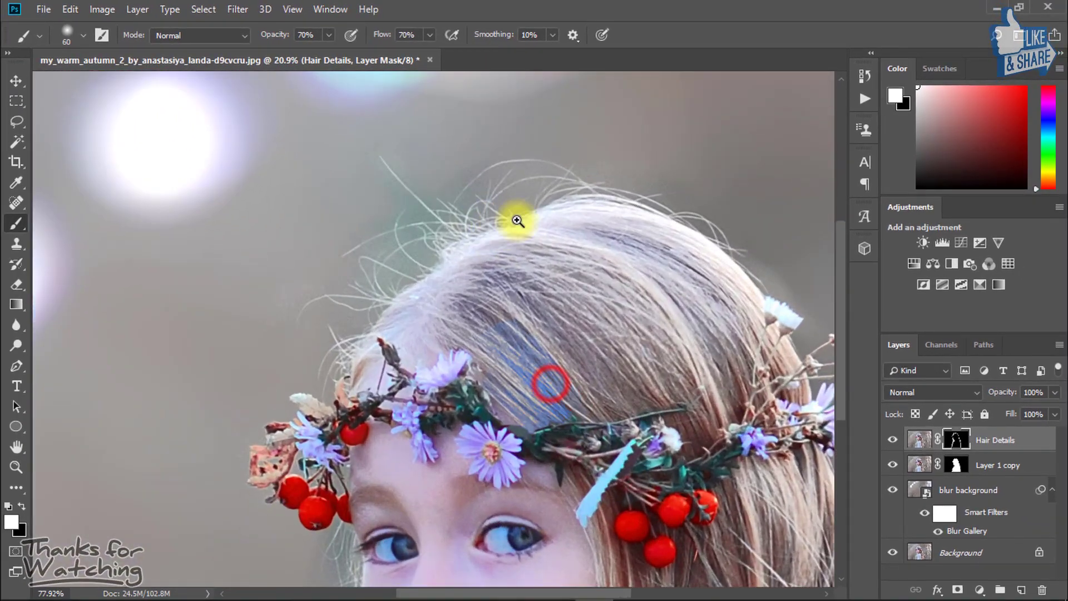
Touch up the flyaway hairs over the crown and above the forehead with white on the Hair Details mask
{"action": "left_click", "coordinate": [567, 212]}
{"action": "left_click", "coordinate": [659, 206]}
{"action": "left_click", "coordinate": [723, 241]}
{"action": "left_click_drag", "start_coordinate": [457, 256], "coordinate": [471, 231]}
{"action": "left_click", "coordinate": [470, 232]}
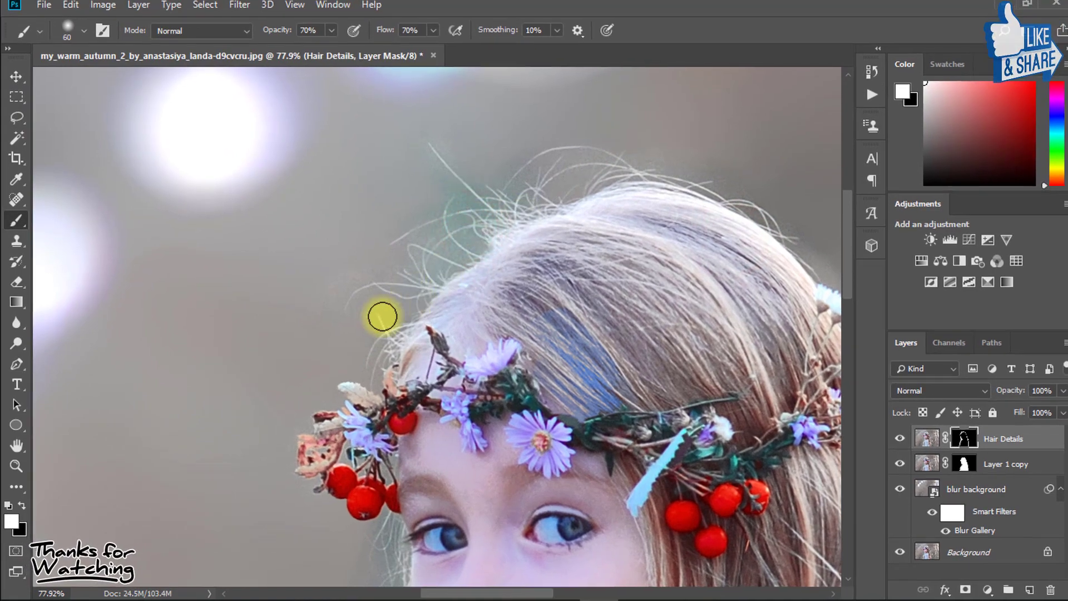
Switch to a black size 70 brush at 29% Opacity and 21% Flow and soften the mask around the hairs below the chin
{"action": "left_click_drag", "start_coordinate": [428, 399], "coordinate": [395, 217]}
{"action": "scroll", "coordinate": [554, 61], "scroll_direction": "down", "scroll_amount": 5}
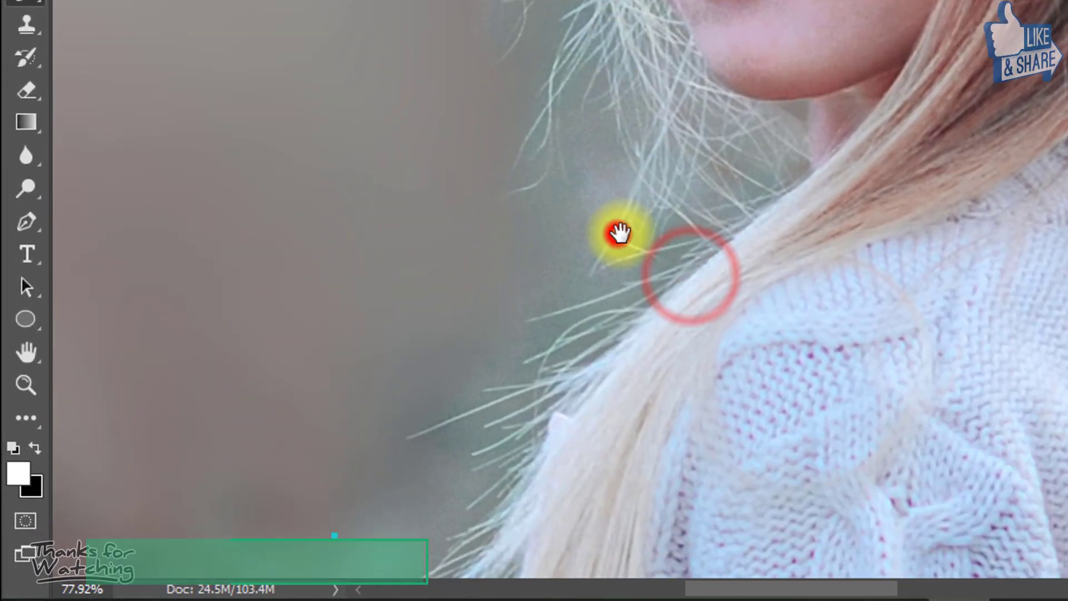
{"action": "left_click", "coordinate": [543, 280]}
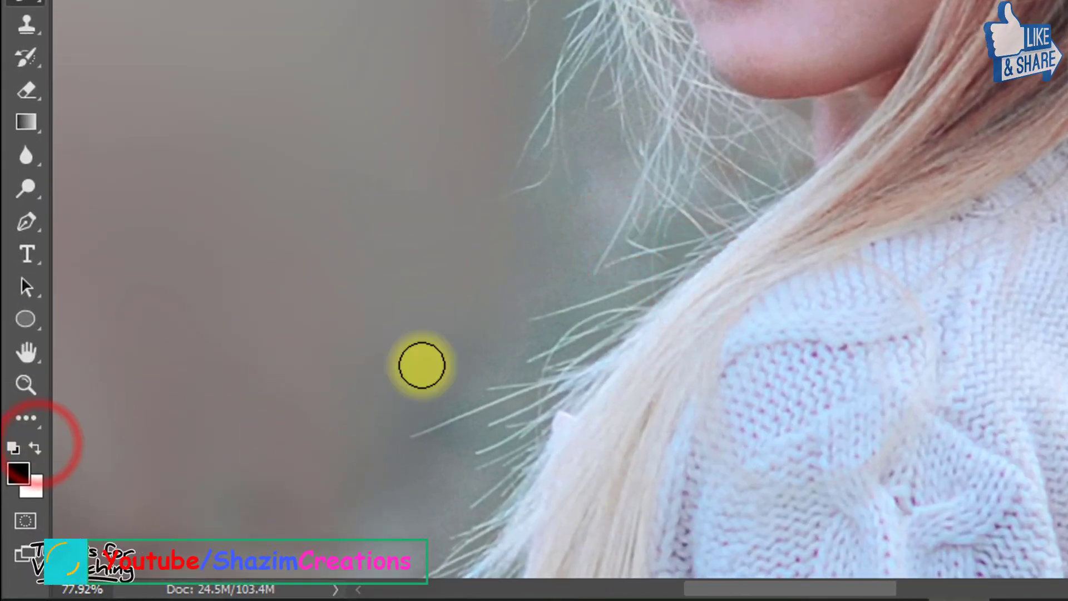
{"action": "left_click", "coordinate": [555, 229]}
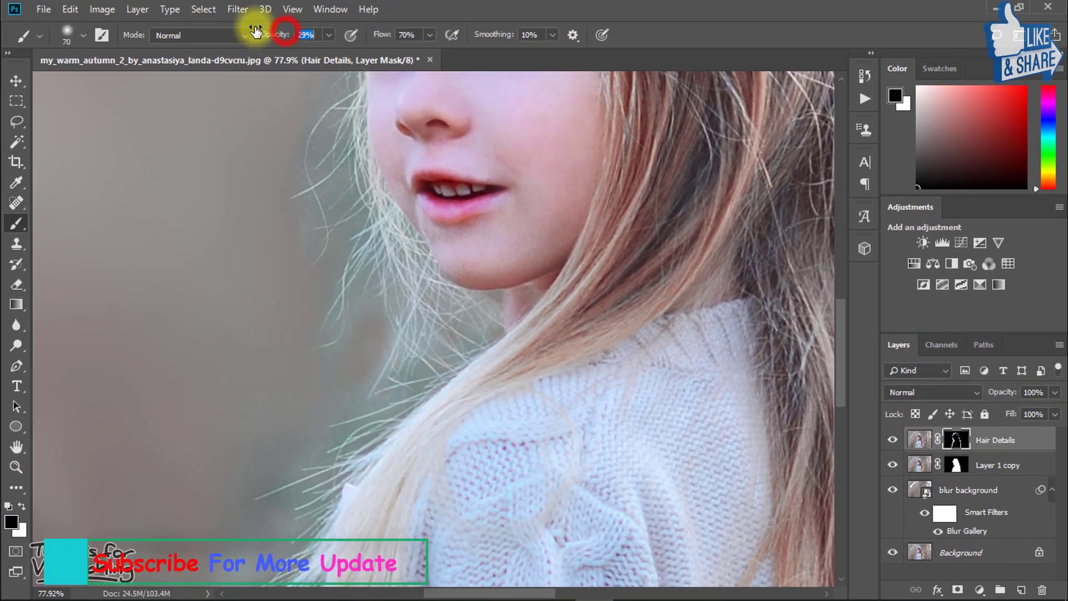
{"action": "left_click_drag", "start_coordinate": [386, 34], "coordinate": [352, 39]}
{"action": "left_click", "coordinate": [348, 239]}
{"action": "left_click", "coordinate": [358, 302]}
{"action": "left_click", "coordinate": [368, 296]}
{"action": "left_click", "coordinate": [406, 347]}
{"action": "left_click", "coordinate": [427, 377]}
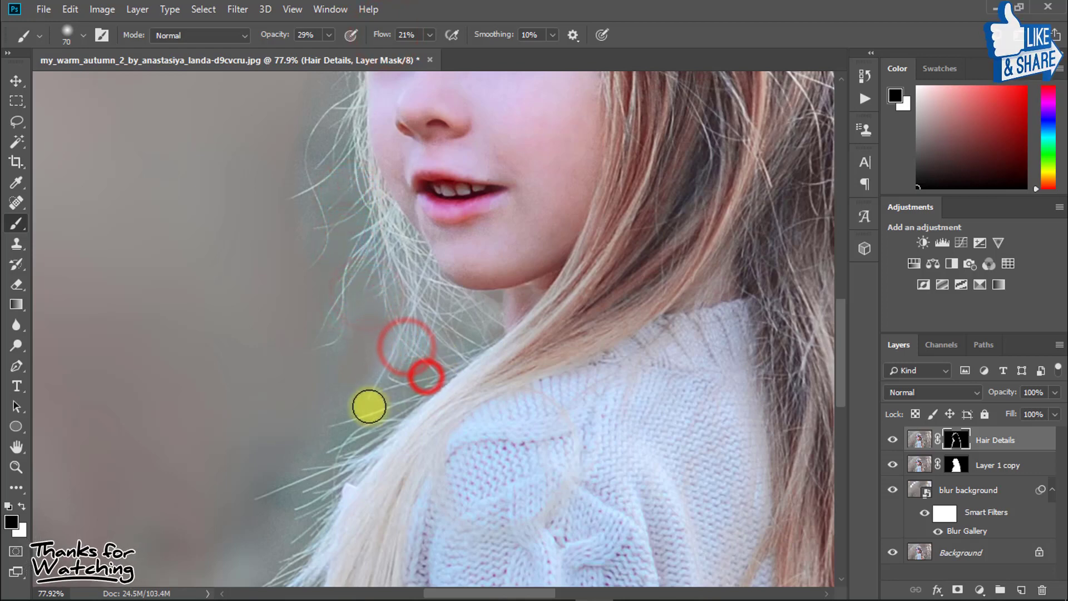
Paint black lightly over the background patches between the shoulder, neck and face to blend the Hair Details mask
{"action": "left_click", "coordinate": [375, 394]}
{"action": "left_click", "coordinate": [318, 427]}
{"action": "left_click", "coordinate": [405, 385]}
{"action": "left_click", "coordinate": [453, 321]}
{"action": "left_click", "coordinate": [479, 325]}
{"action": "left_click", "coordinate": [441, 341]}
{"action": "left_click", "coordinate": [359, 244]}
{"action": "left_click", "coordinate": [350, 168]}
{"action": "left_click", "coordinate": [327, 173]}
Blend the remaining mask edges around the hair strands above the shoulder with the low-opacity black brush
{"action": "left_click_drag", "start_coordinate": [364, 520], "coordinate": [568, 123]}
{"action": "left_click_drag", "start_coordinate": [484, 229], "coordinate": [383, 447]}
{"action": "left_click", "coordinate": [367, 440]}
{"action": "left_click", "coordinate": [371, 435]}
{"action": "left_click", "coordinate": [418, 415]}
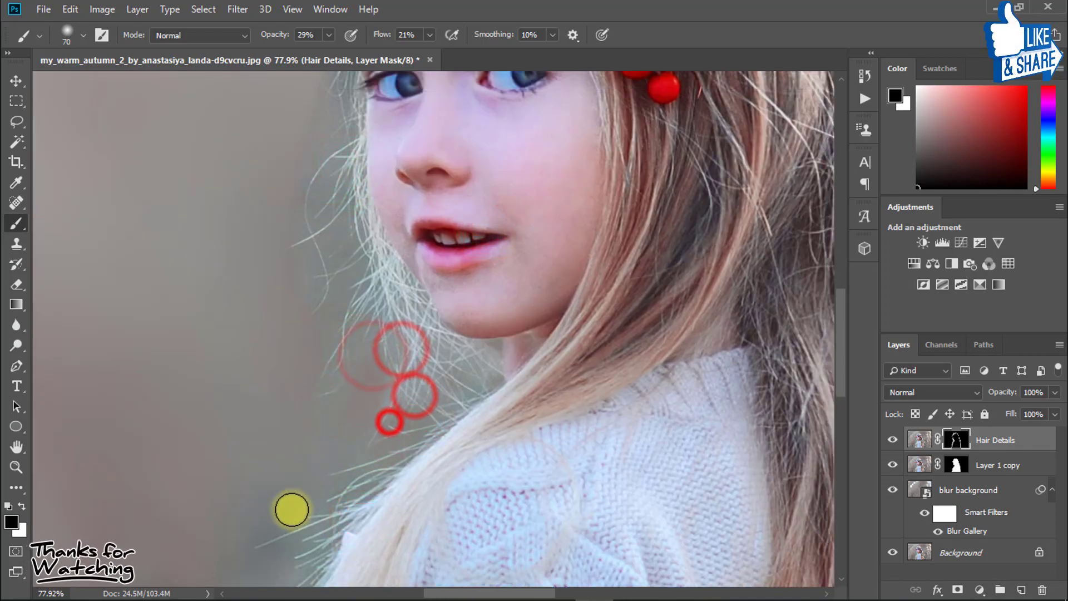
{"action": "left_click_drag", "start_coordinate": [418, 430], "coordinate": [322, 418]}
Stamp all visible layers into a new merged layer above Hair Details
{"action": "left_click_drag", "start_coordinate": [434, 384], "coordinate": [435, 299]}
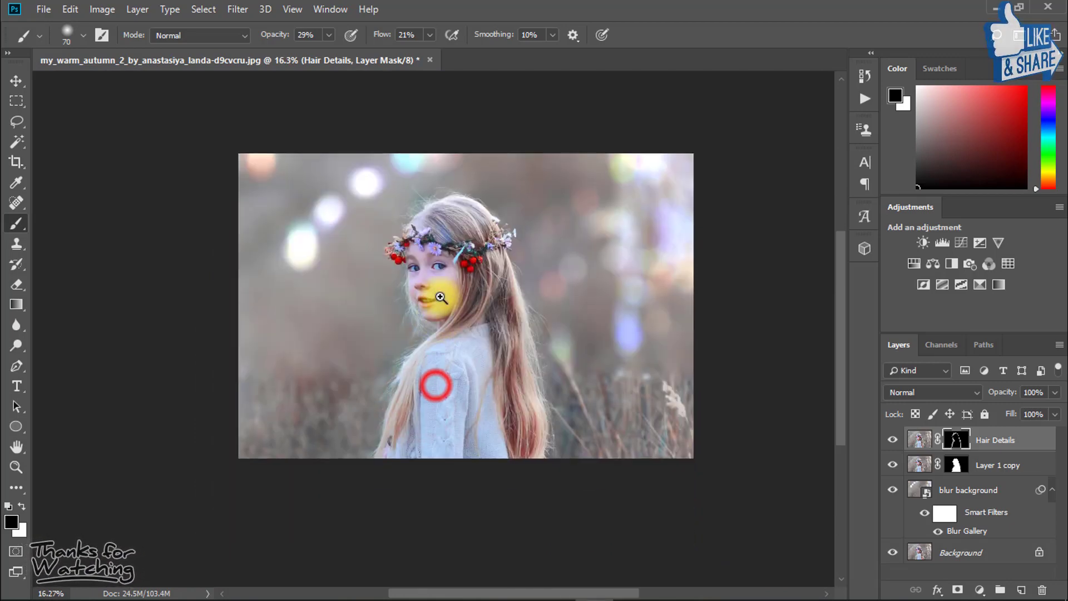
{"action": "scroll", "coordinate": [435, 298], "scroll_direction": "up", "scroll_amount": 3}
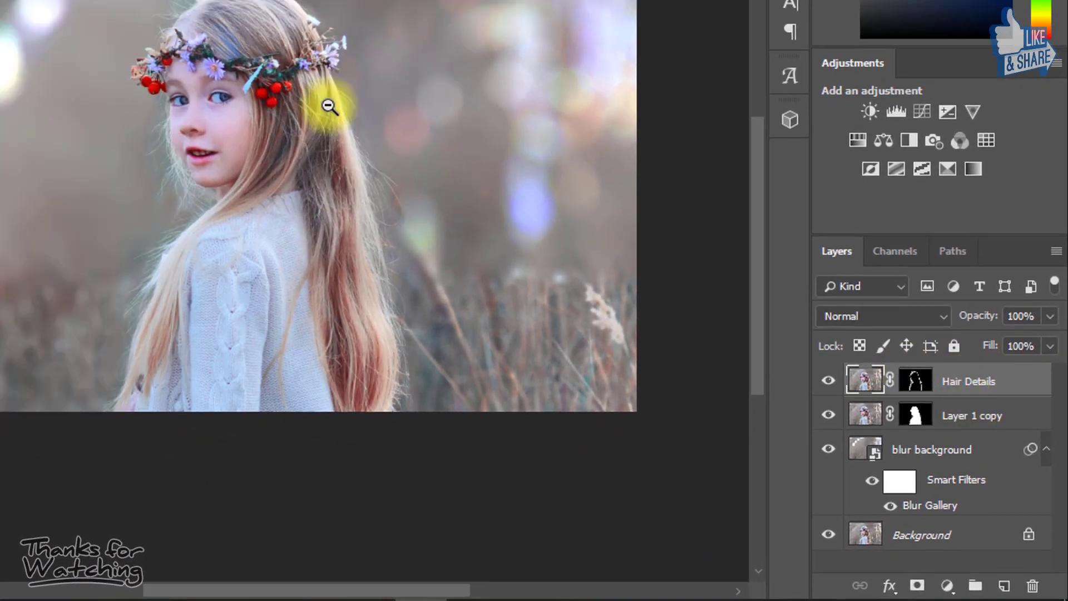
{"action": "left_click_drag", "start_coordinate": [525, 237], "coordinate": [544, 238]}
{"action": "key", "text": "ctrl+alt+shift+e"}
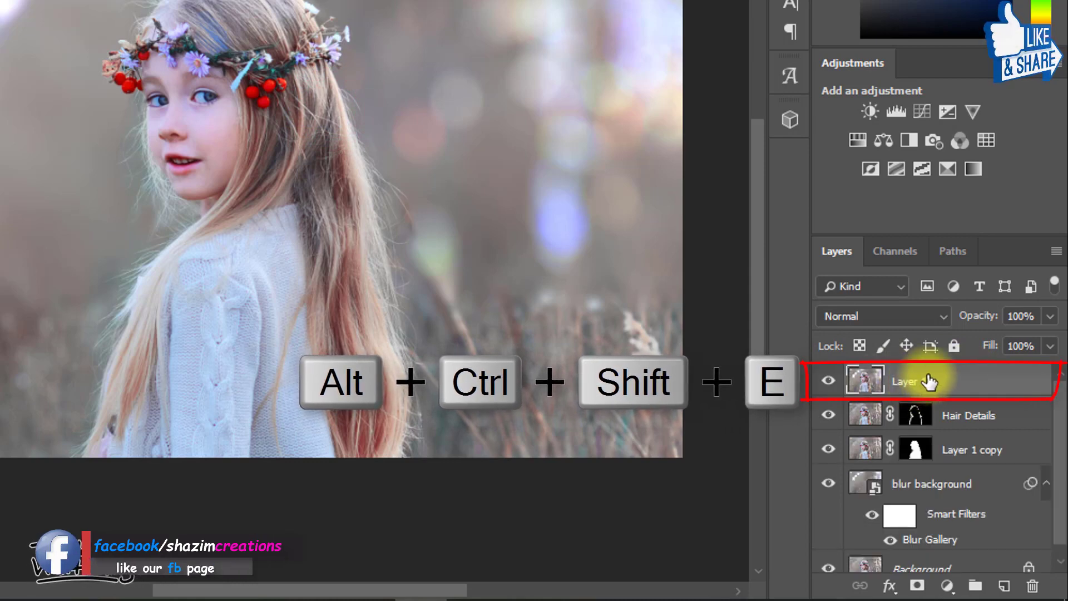
Add a Color Lookup adjustment layer above the merged layer and load the Grading 1__Shazim Creations 3D LUT
{"action": "left_click", "coordinate": [947, 585]}
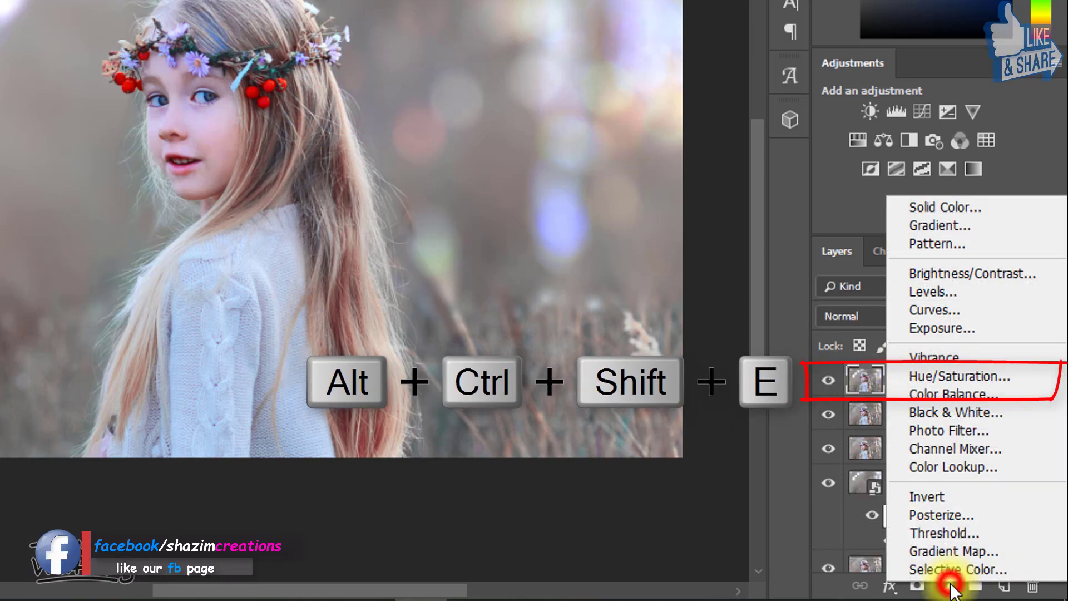
{"action": "left_click", "coordinate": [957, 468]}
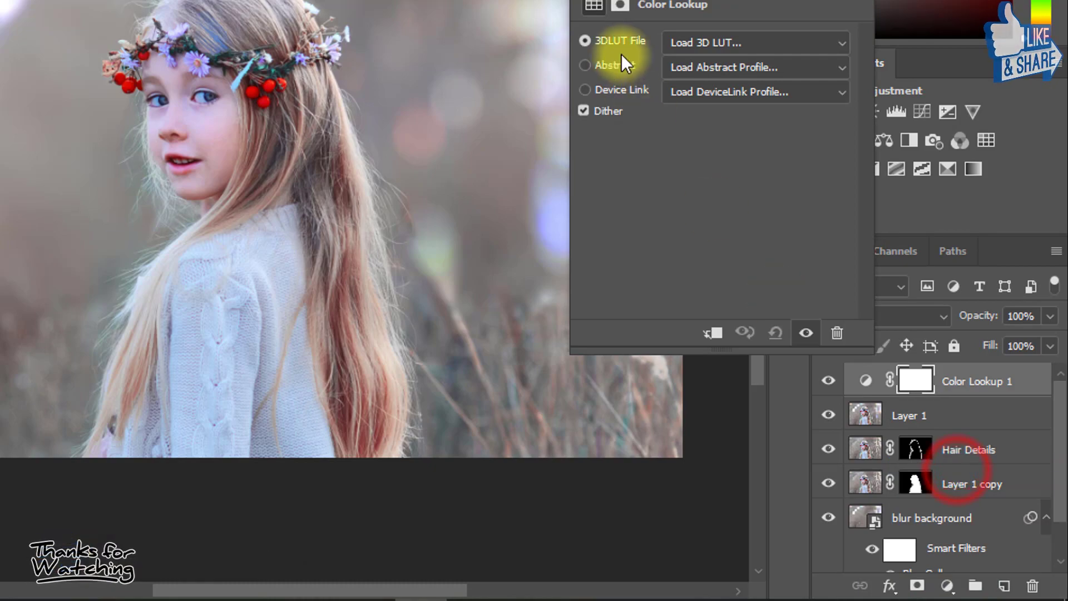
{"action": "left_click", "coordinate": [702, 39]}
{"action": "left_click", "coordinate": [749, 122]}
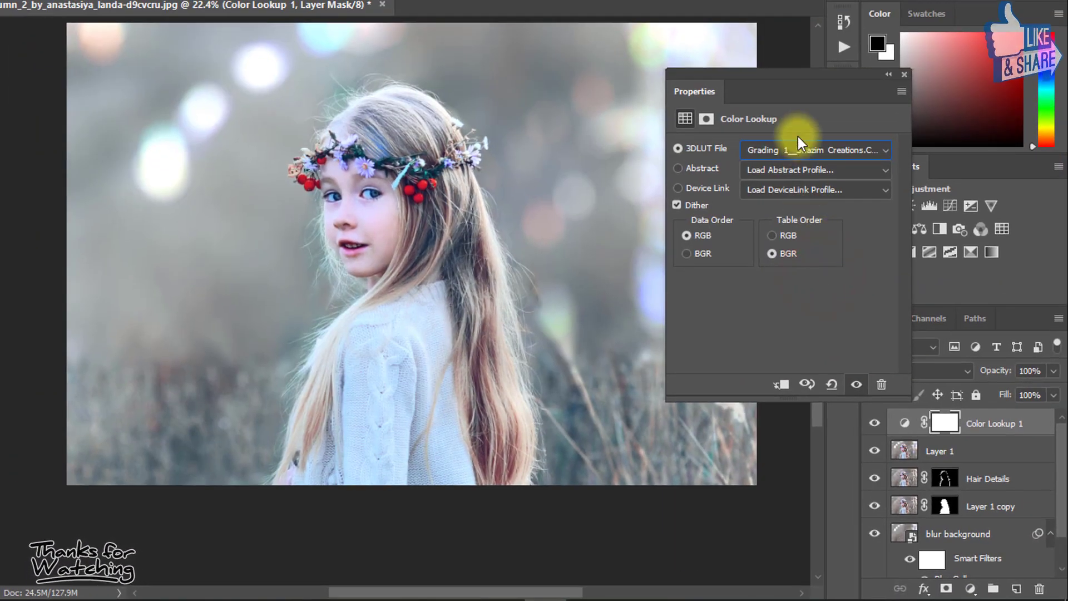
Try the Grading 2 and VG-series Shazim Creations LUTs on the first Color Lookup layer
{"action": "scroll", "coordinate": [810, 145], "scroll_direction": "down", "scroll_amount": 2}
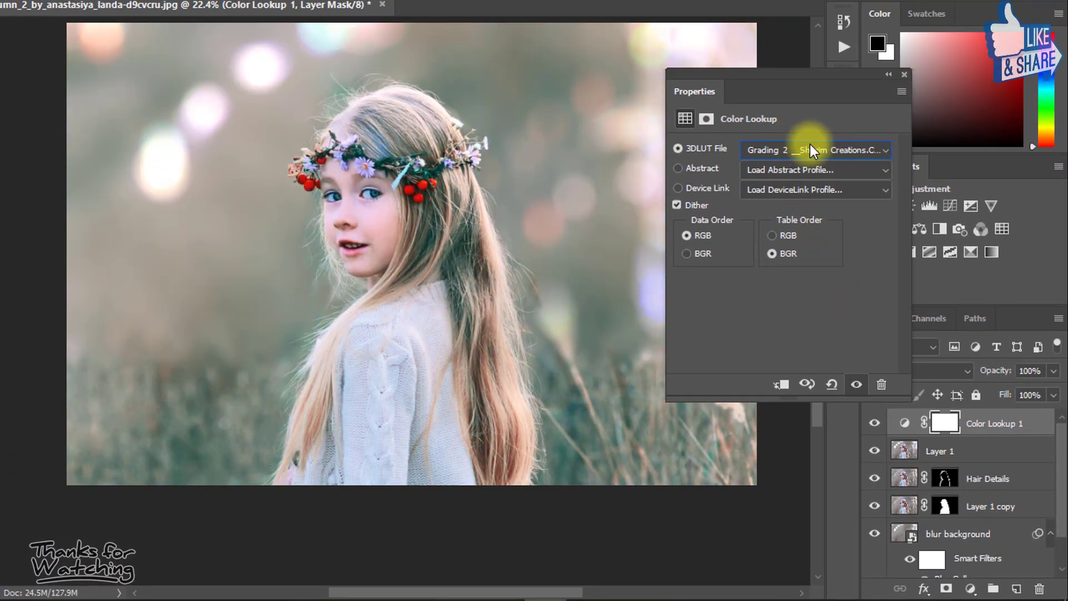
{"action": "scroll", "coordinate": [811, 146], "scroll_direction": "up", "scroll_amount": 1}
{"action": "left_click", "coordinate": [811, 149]}
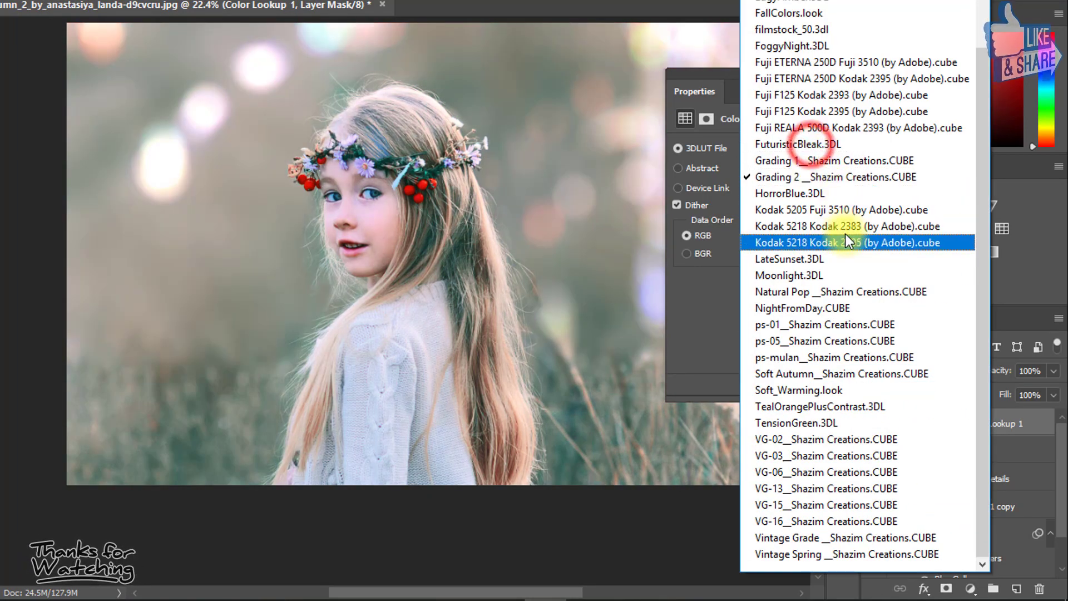
{"action": "left_click", "coordinate": [843, 436]}
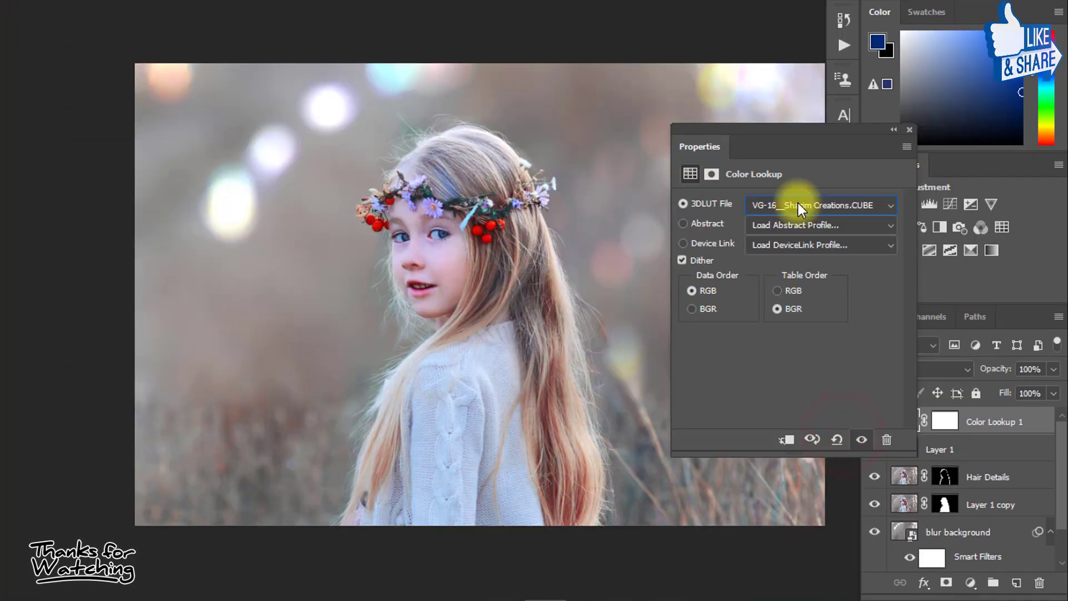
Apply the Vintage Grade __Shazim Creations LUT to the first Color Lookup layer and set its Opacity to 50%
{"action": "scroll", "coordinate": [798, 202], "scroll_direction": "down", "scroll_amount": 1}
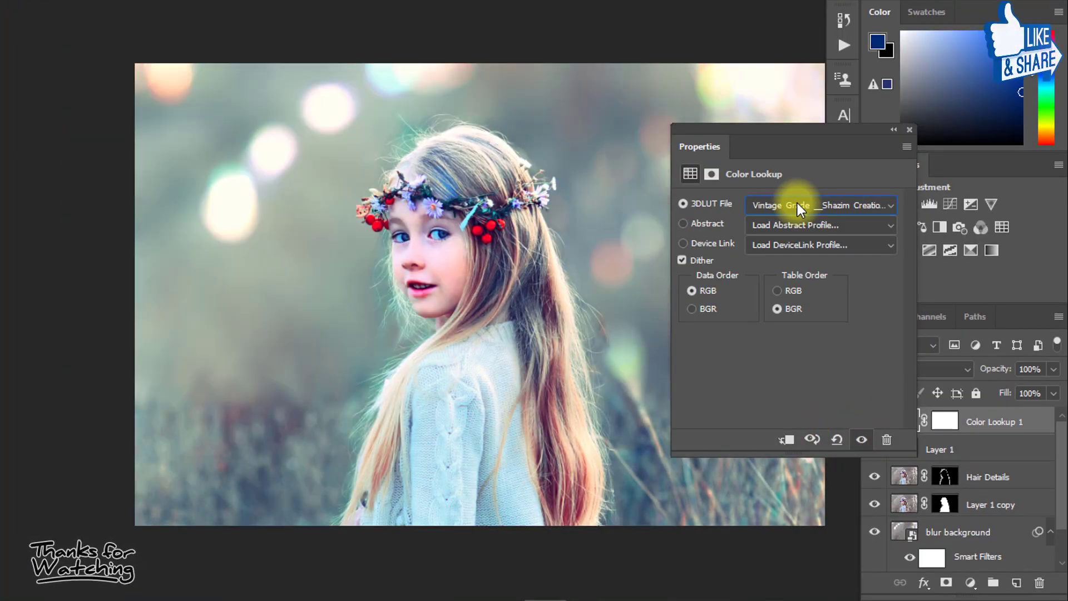
{"action": "left_click_drag", "start_coordinate": [985, 374], "coordinate": [924, 370]}
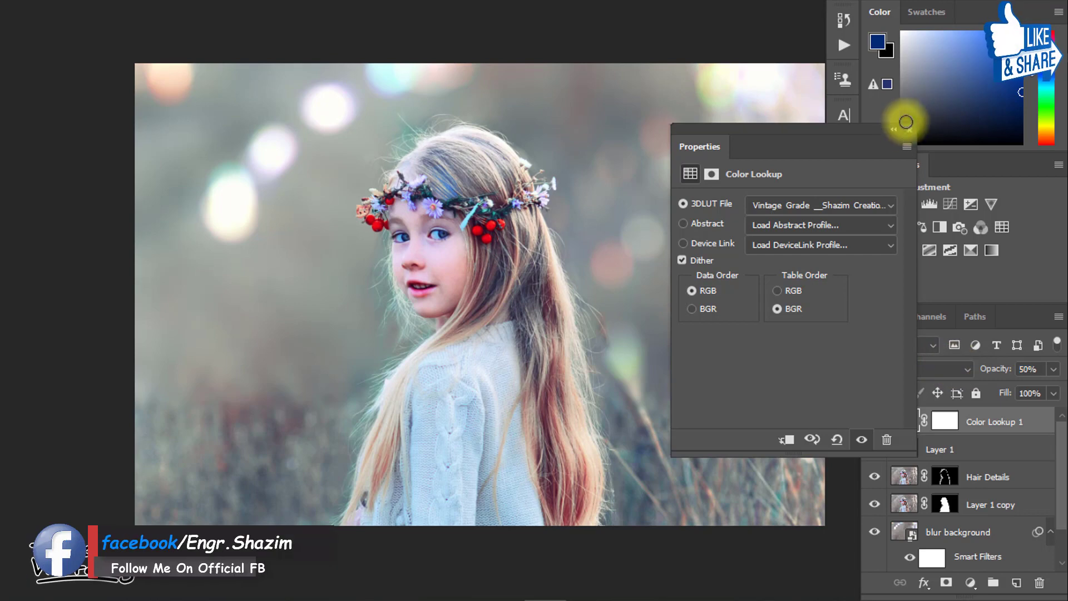
{"action": "left_click", "coordinate": [908, 132]}
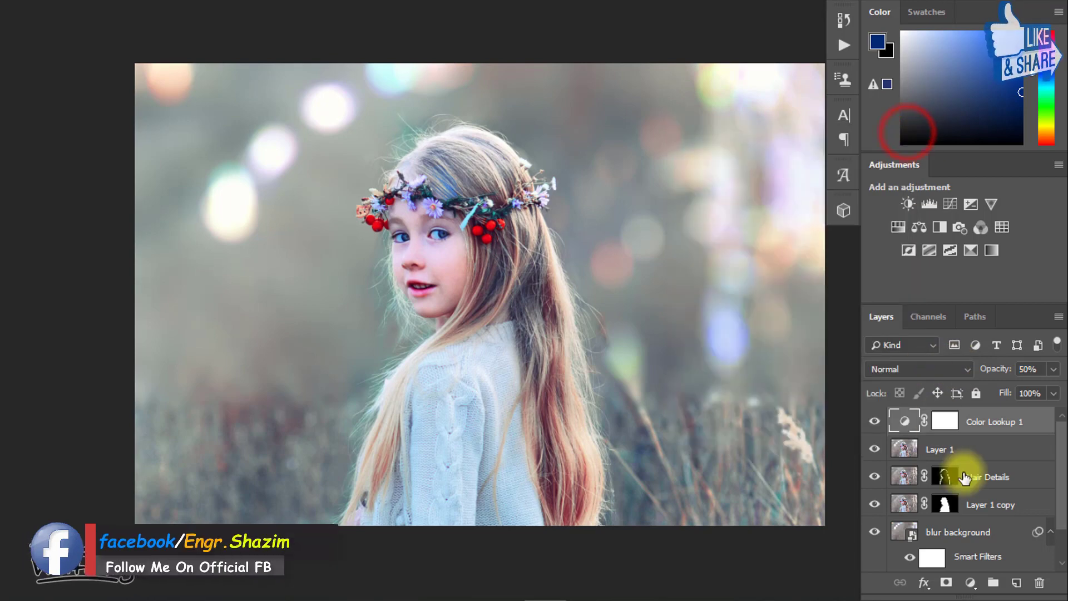
Add a second Color Lookup adjustment layer with the Grading 2 __Shazim Creations LUT at 65% Opacity
{"action": "left_click", "coordinate": [974, 583]}
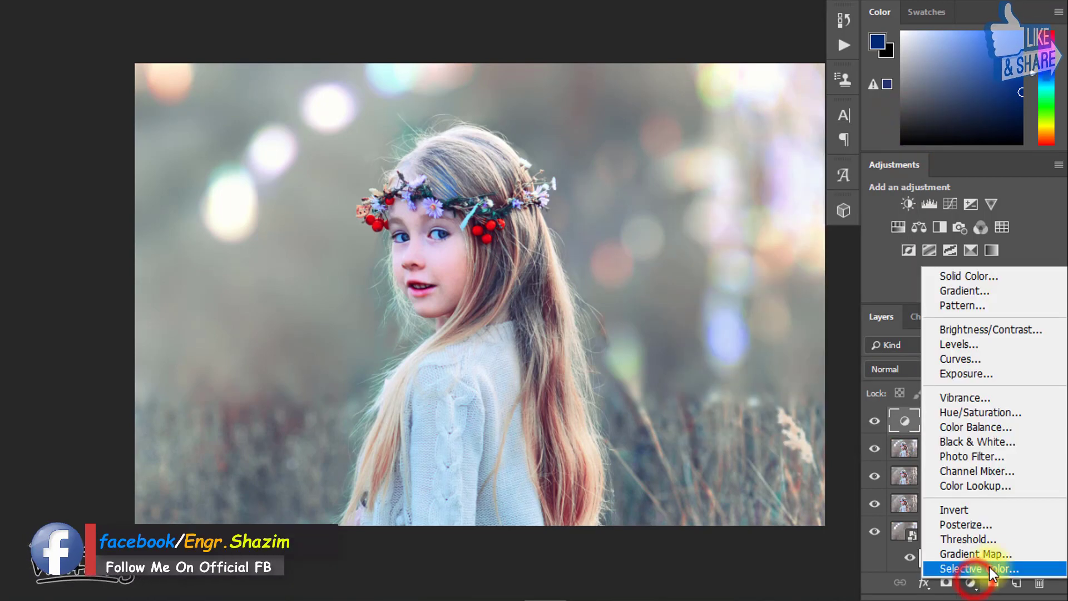
{"action": "left_click", "coordinate": [973, 489]}
{"action": "left_click", "coordinate": [797, 194]}
{"action": "scroll", "coordinate": [804, 217], "scroll_direction": "down", "scroll_amount": 1}
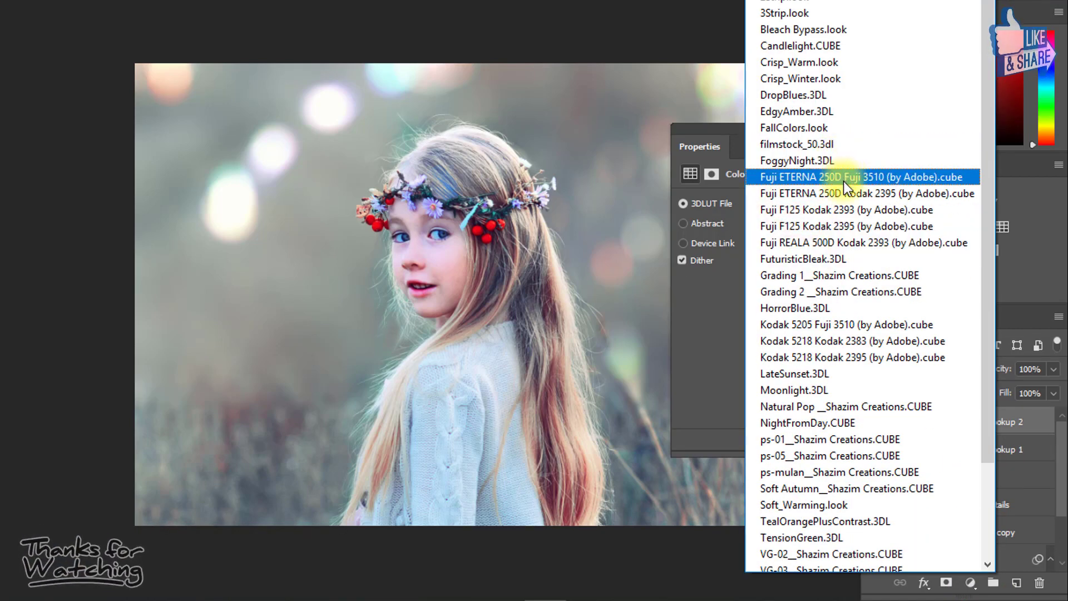
{"action": "left_click", "coordinate": [846, 276]}
{"action": "scroll", "coordinate": [831, 202], "scroll_direction": "down", "scroll_amount": 1}
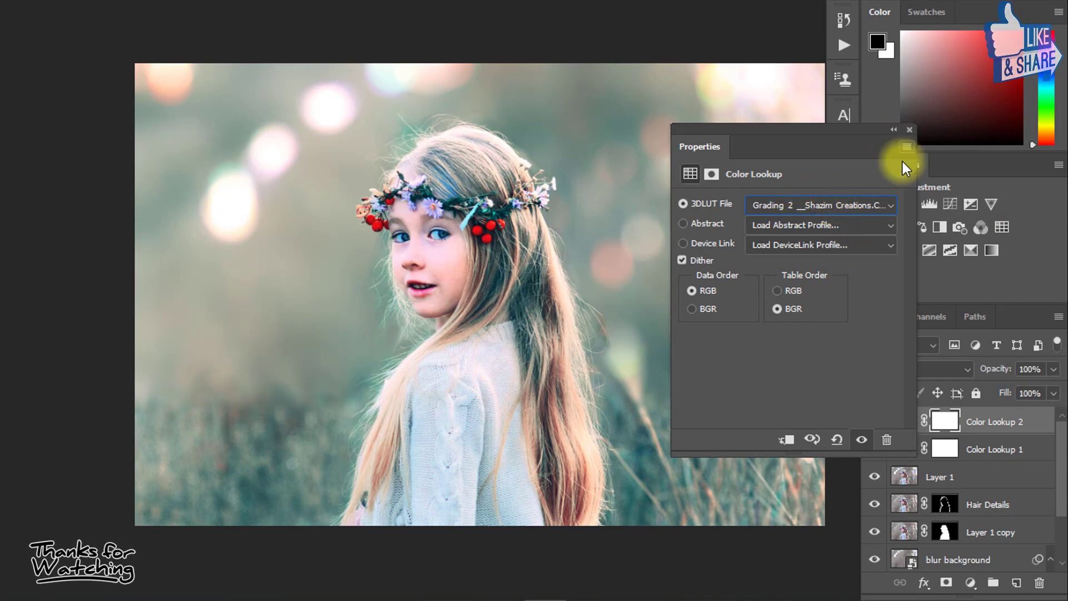
{"action": "mouse_move", "coordinate": [996, 369]}
{"action": "left_mouse_down"}
{"action": "mouse_move", "coordinate": [928, 357]}
{"action": "mouse_move", "coordinate": [996, 379]}
{"action": "left_mouse_up"}
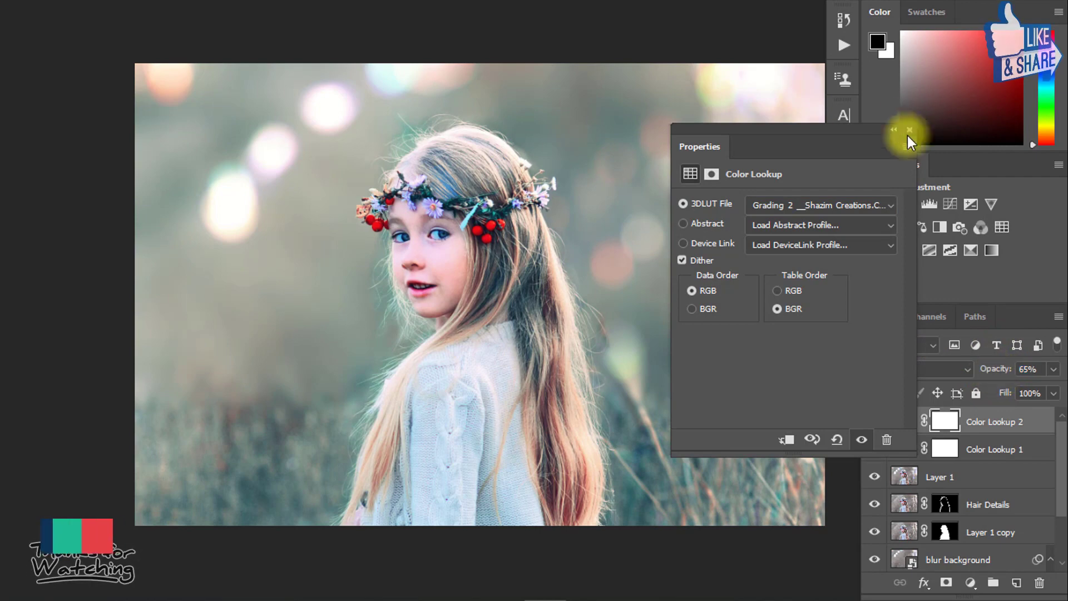
{"action": "left_click", "coordinate": [910, 130]}
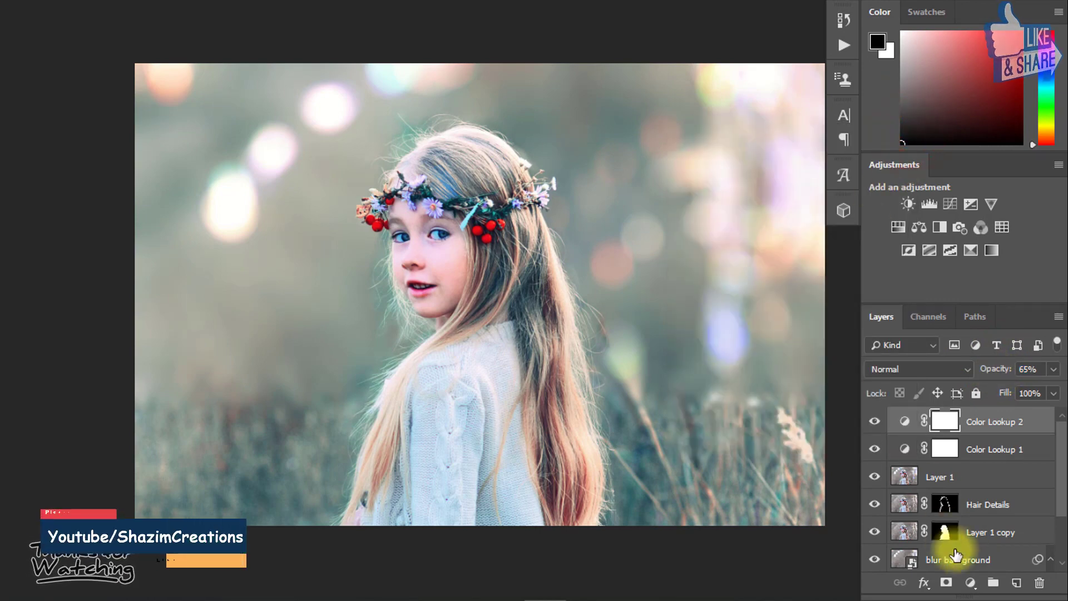
Add a third Color Lookup adjustment layer and load the Natural Pop __Shazim Creations LUT
{"action": "left_click", "coordinate": [971, 583]}
{"action": "left_click", "coordinate": [977, 483]}
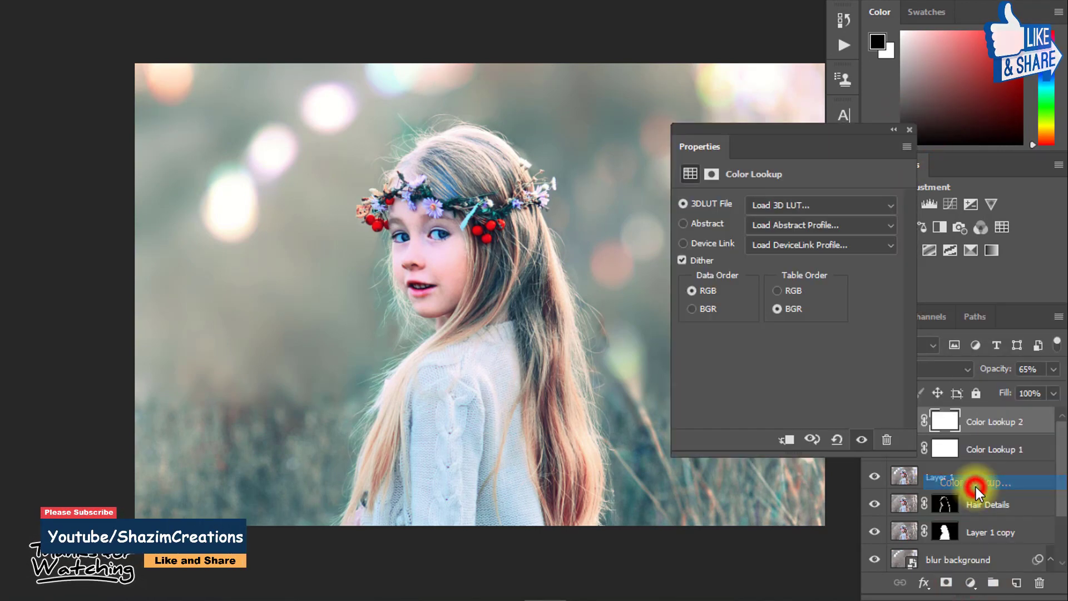
{"action": "left_click", "coordinate": [818, 201]}
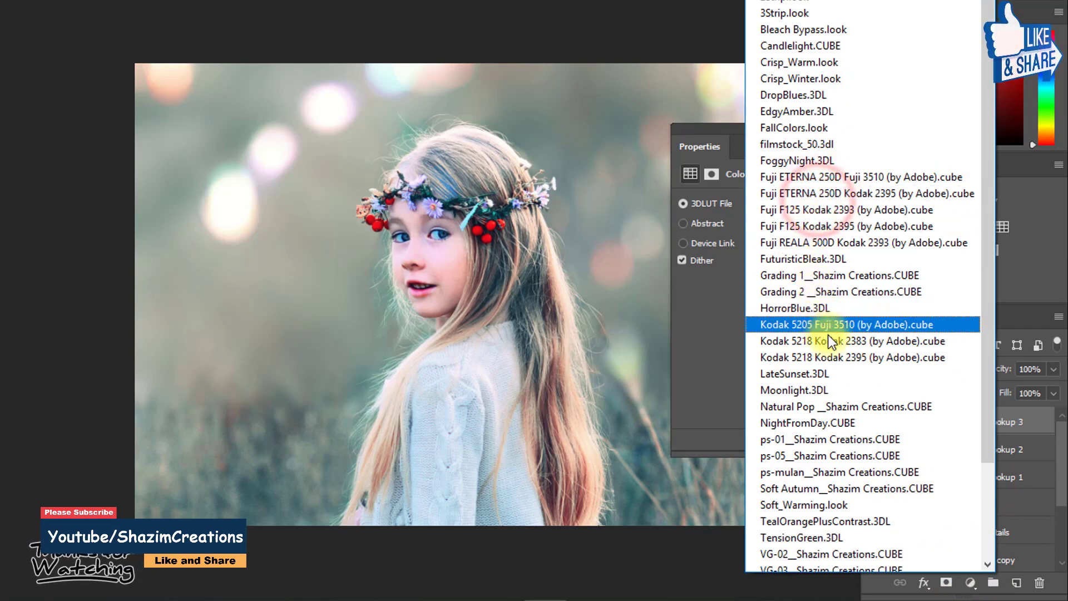
{"action": "left_click", "coordinate": [854, 406]}
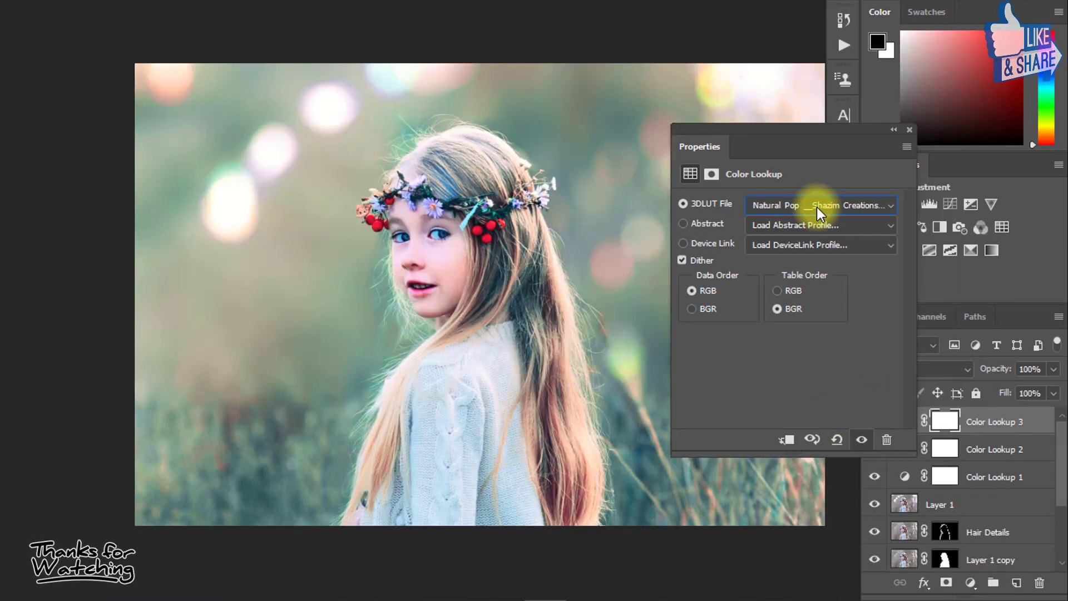
Try the VG-02 and VG-06 Shazim Creations LUTs on the third Color Lookup layer
{"action": "left_click", "coordinate": [817, 206]}
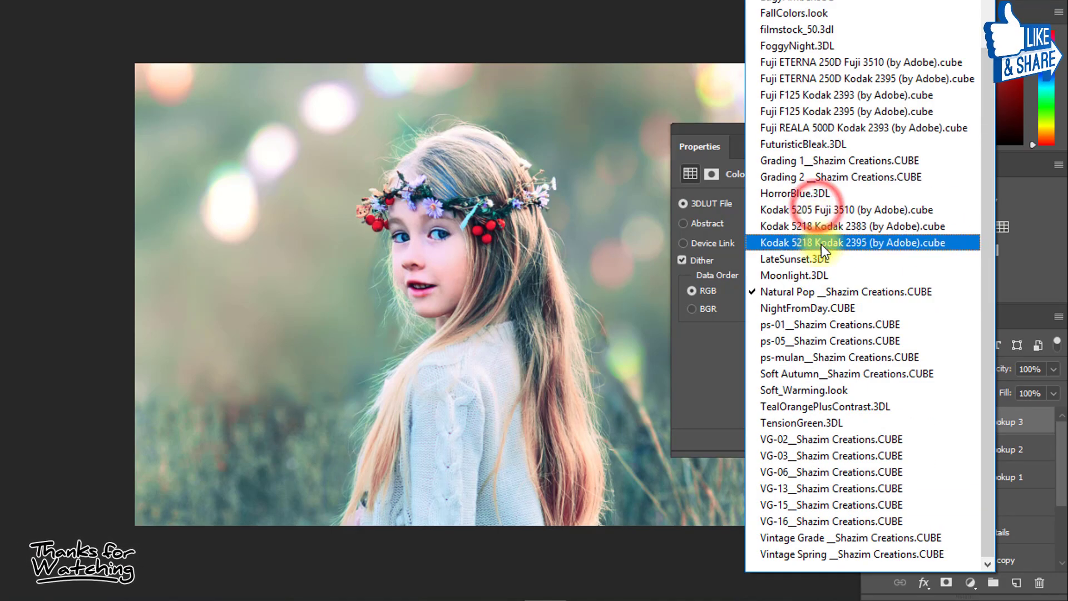
{"action": "left_click", "coordinate": [848, 436]}
{"action": "left_click", "coordinate": [823, 205]}
{"action": "scroll", "coordinate": [835, 334], "scroll_direction": "down", "scroll_amount": 5}
{"action": "left_click", "coordinate": [845, 472]}
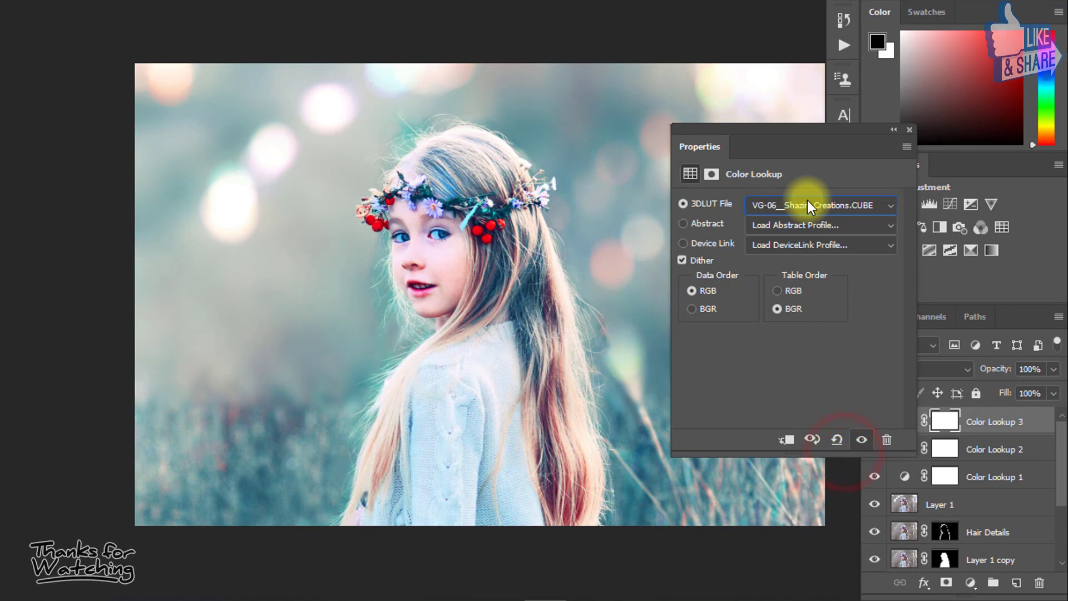
Apply the VG-15__Shazim Creations LUT to the third Color Lookup layer and set its Opacity to 77%
{"action": "scroll", "coordinate": [807, 201], "scroll_direction": "down", "scroll_amount": 9}
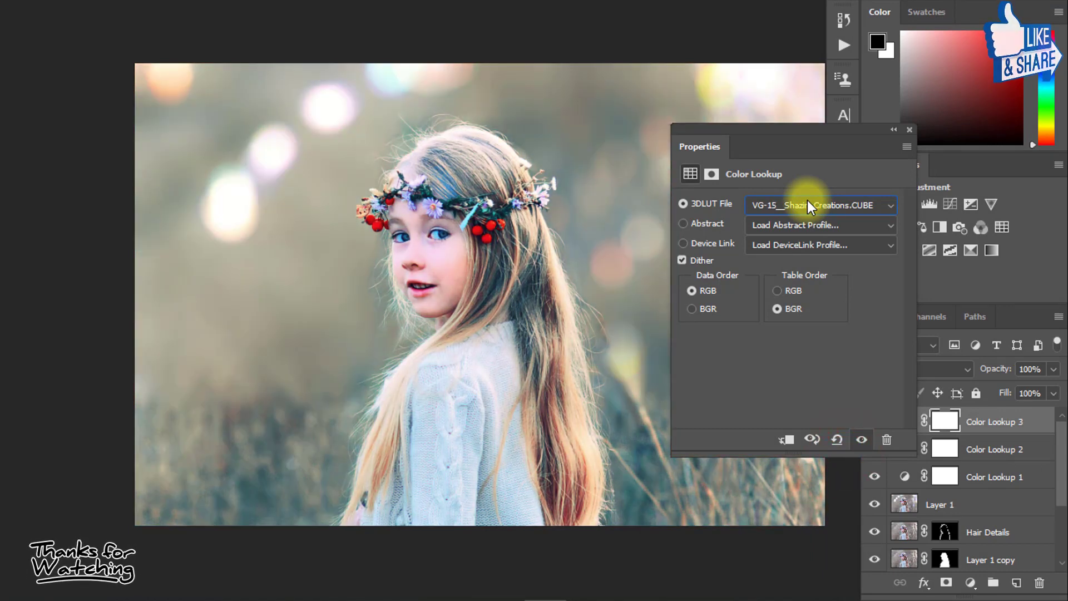
{"action": "left_click_drag", "start_coordinate": [1002, 369], "coordinate": [961, 374]}
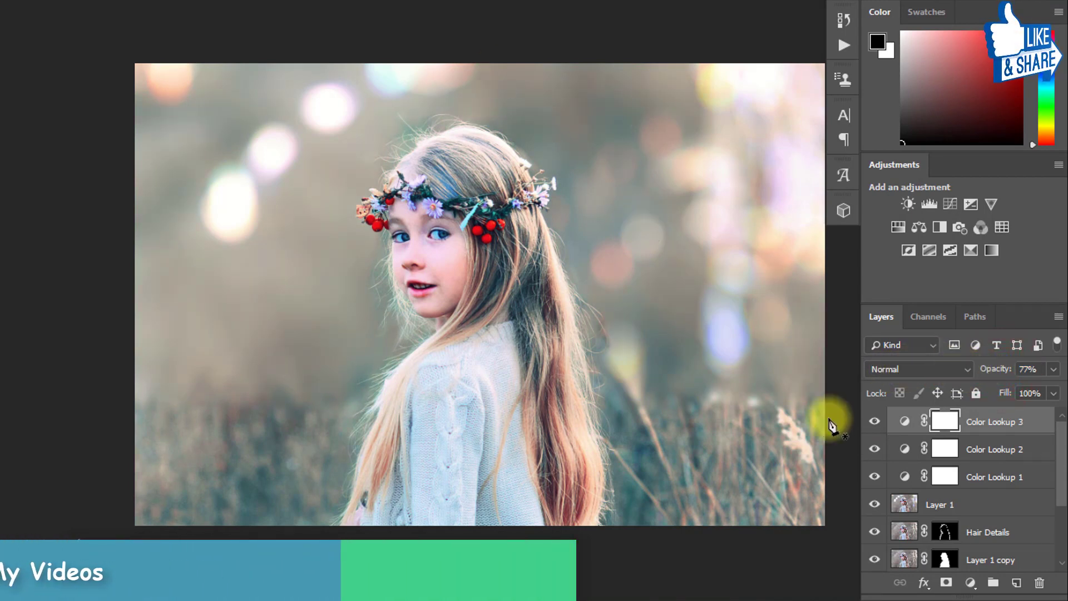
{"action": "mouse_move", "coordinate": [876, 479]}
{"action": "left_mouse_down"}
{"action": "mouse_move", "coordinate": [876, 425]}
{"action": "mouse_move", "coordinate": [874, 476]}
{"action": "left_mouse_up"}
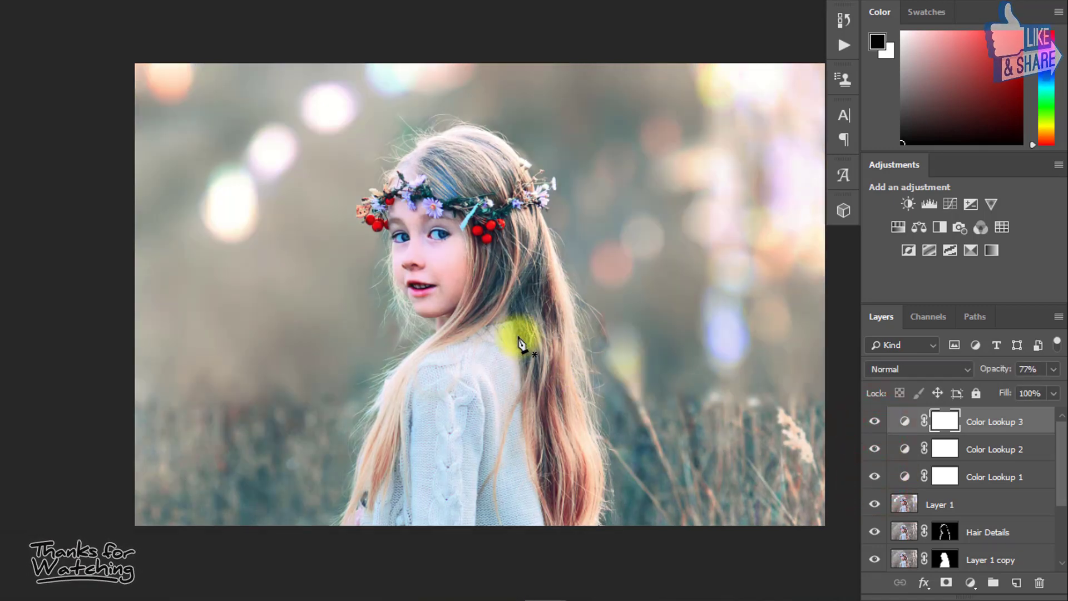
{"action": "scroll", "coordinate": [495, 298], "scroll_direction": "down", "scroll_amount": 4}
{"action": "left_click_drag", "start_coordinate": [522, 312], "coordinate": [445, 304]}
{"action": "left_click_drag", "start_coordinate": [444, 304], "coordinate": [496, 304]}
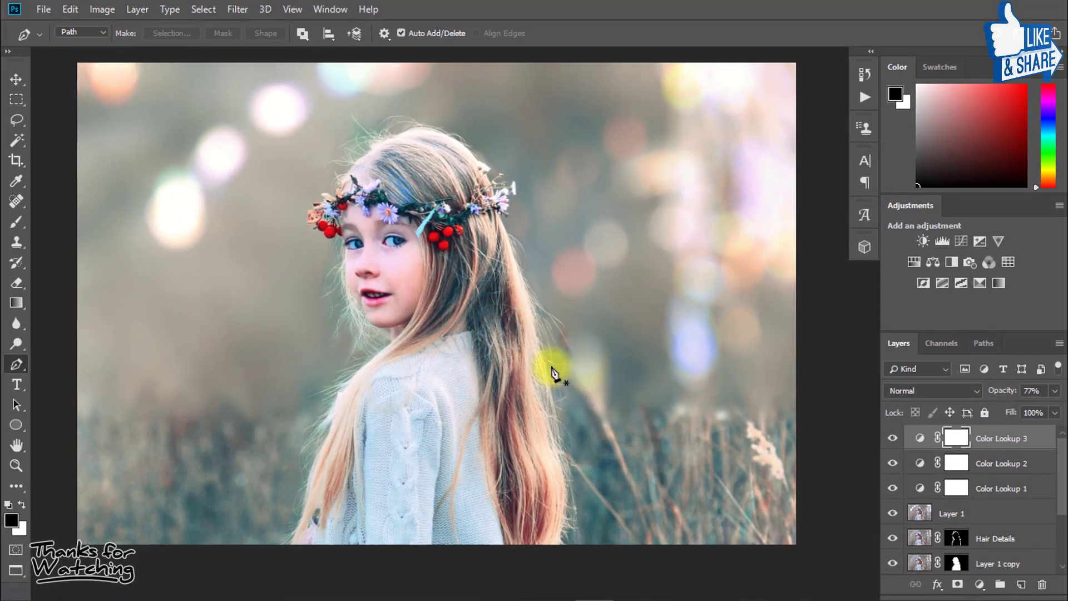
Compare the original photo with the graded result by isolating the Background layer and restoring all layers, twice
{"action": "scroll", "coordinate": [933, 465], "scroll_direction": "down", "scroll_amount": 3}
{"action": "left_click", "coordinate": [892, 563], "text": "alt"}
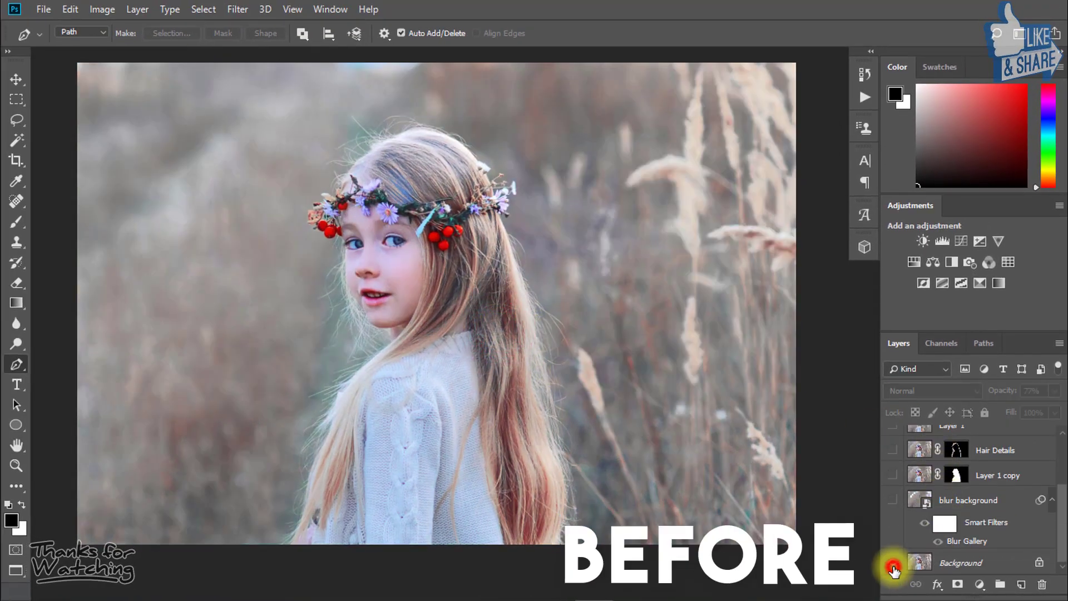
{"action": "left_click", "coordinate": [892, 564], "text": "alt"}
{"action": "left_click_drag", "start_coordinate": [325, 194], "coordinate": [432, 189]}
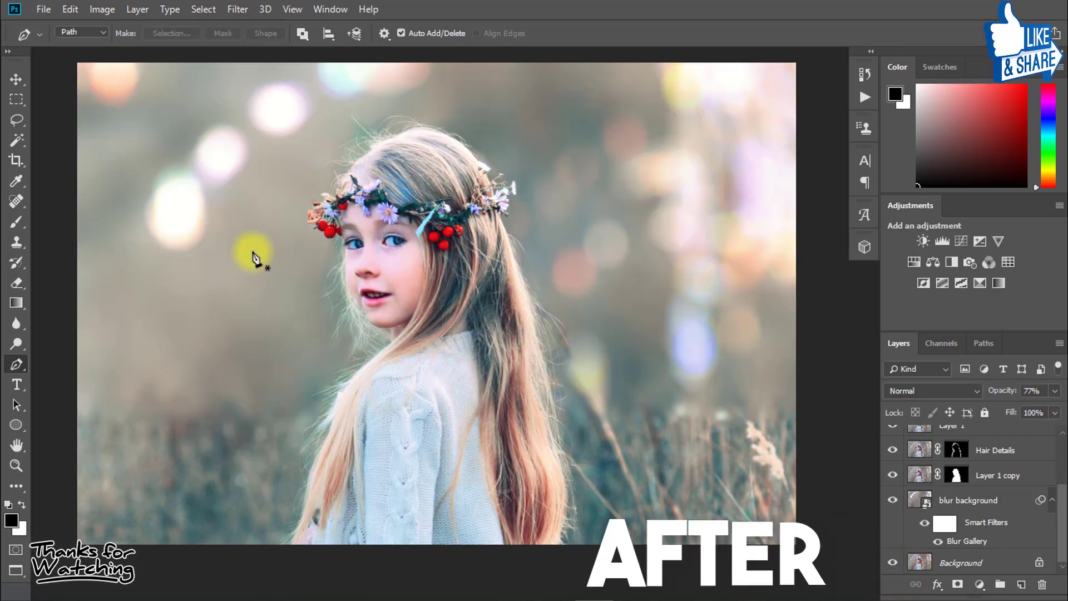
{"action": "key", "text": "b"}
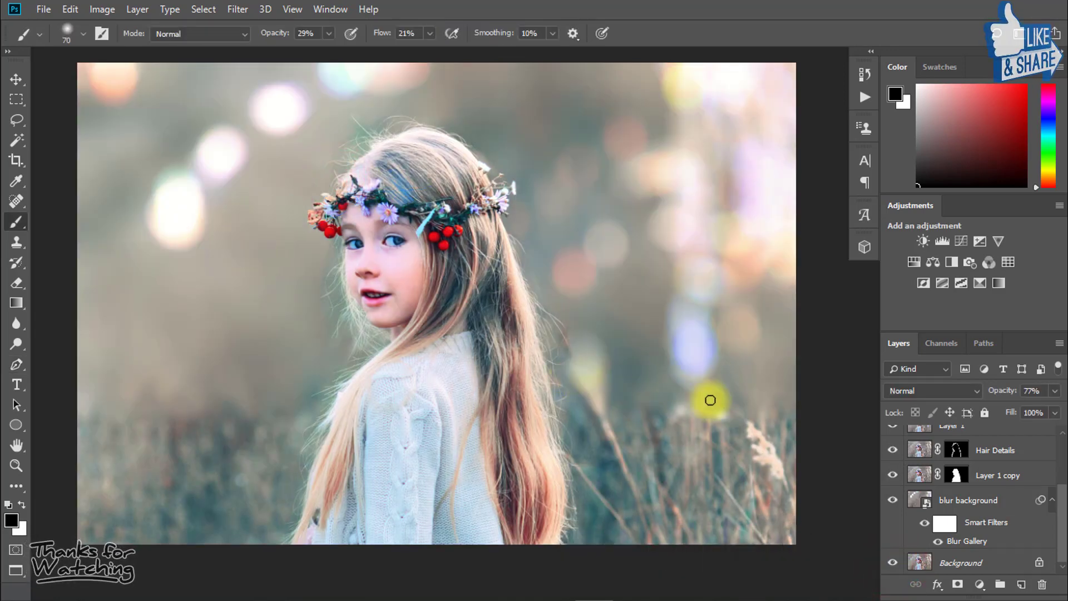
{"action": "left_click", "coordinate": [892, 563], "text": "alt"}
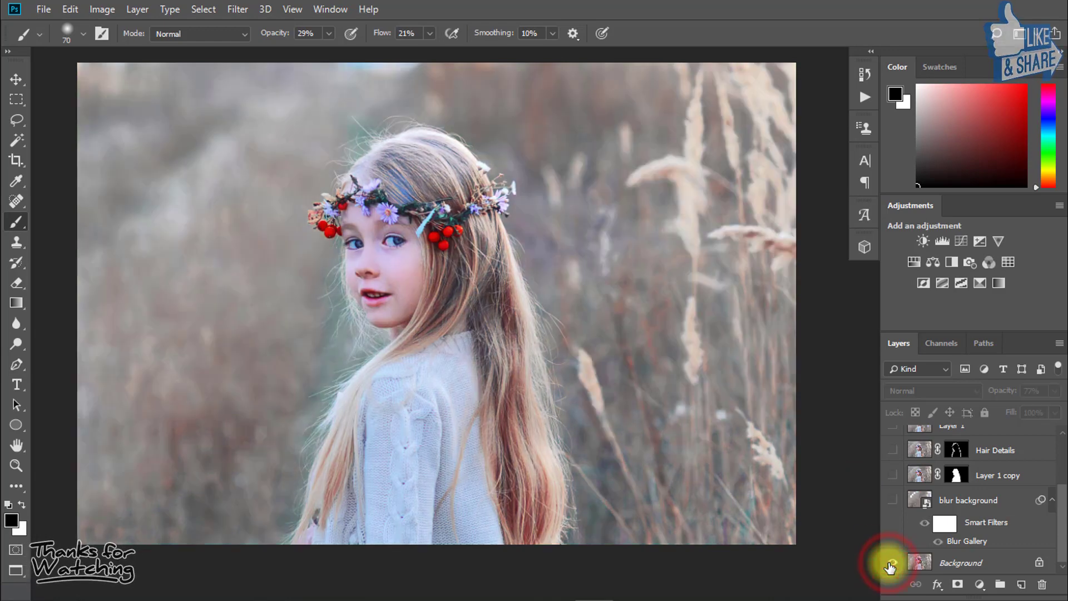
{"action": "left_click", "coordinate": [891, 564], "text": "alt"}
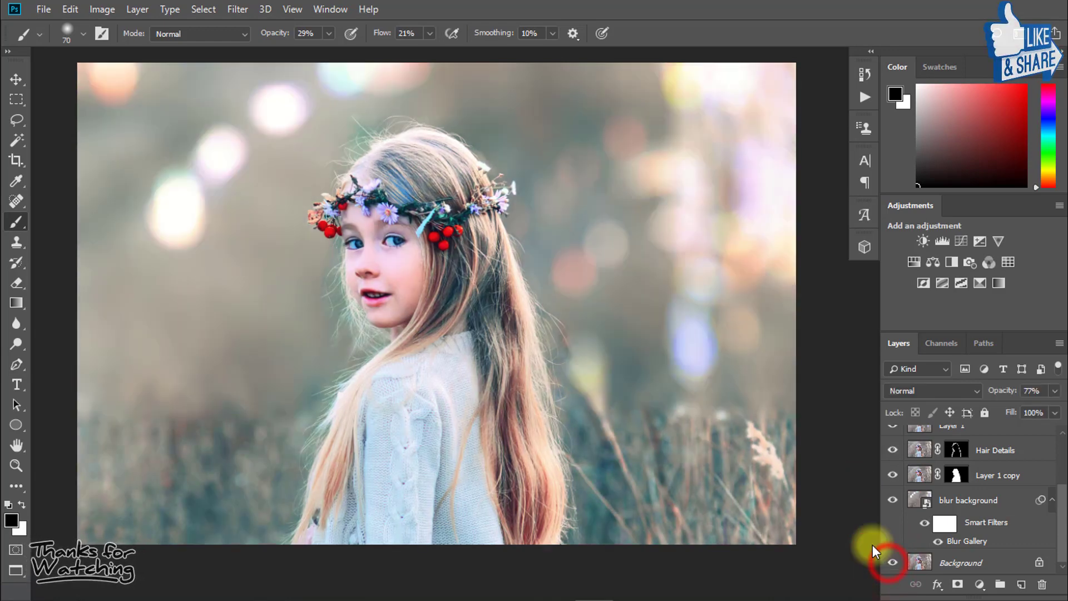
{"action": "left_click", "coordinate": [426, 151], "text": "ctrl"}
{"action": "left_click", "coordinate": [428, 151], "text": "ctrl+alt"}
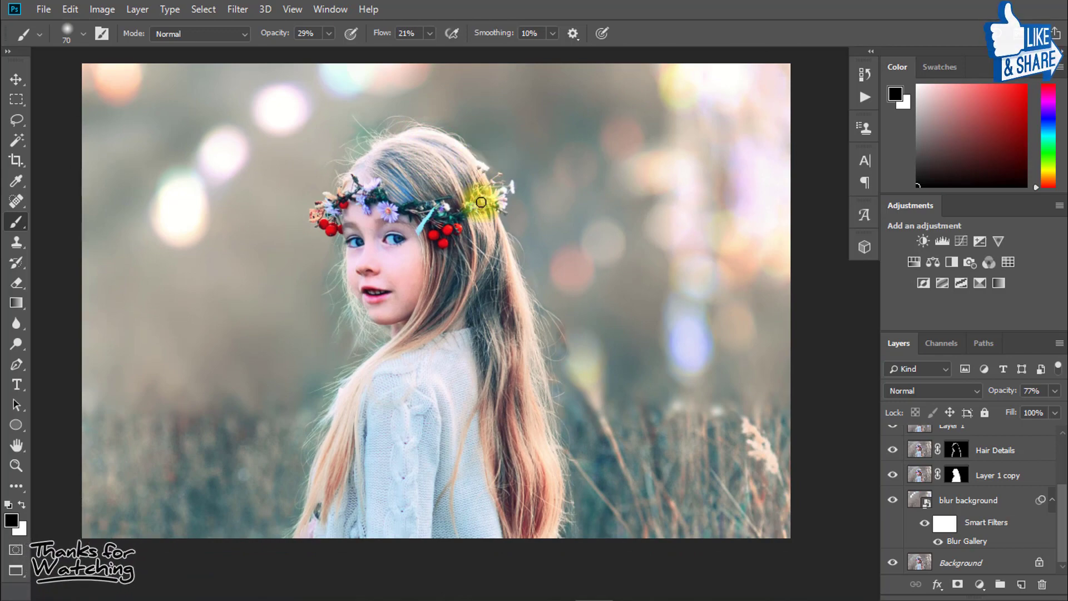